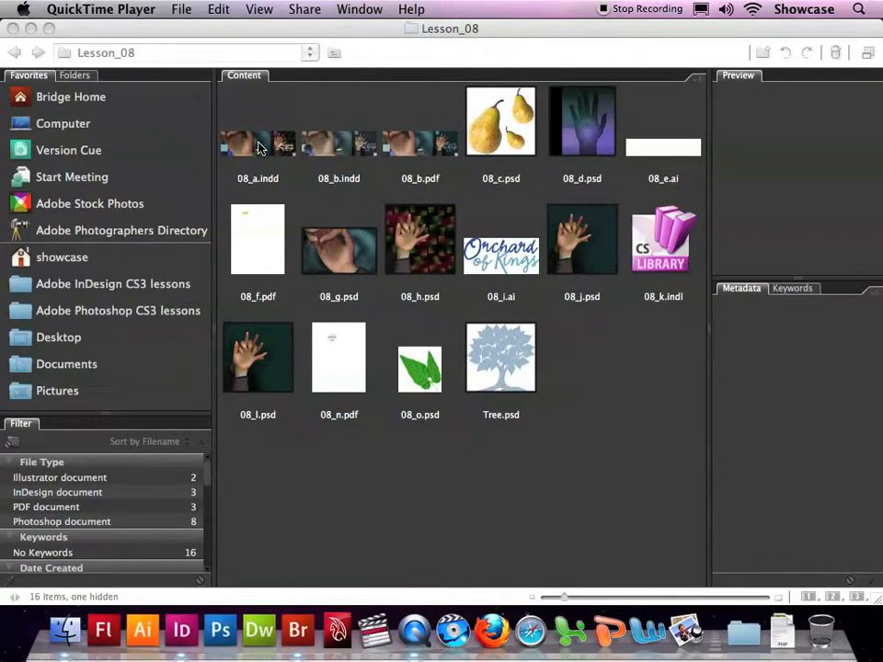
Step: Open 08_a.indd from the Lesson_08 folder without fixing its modified links, and collapse the list of linked files
click(258, 148)
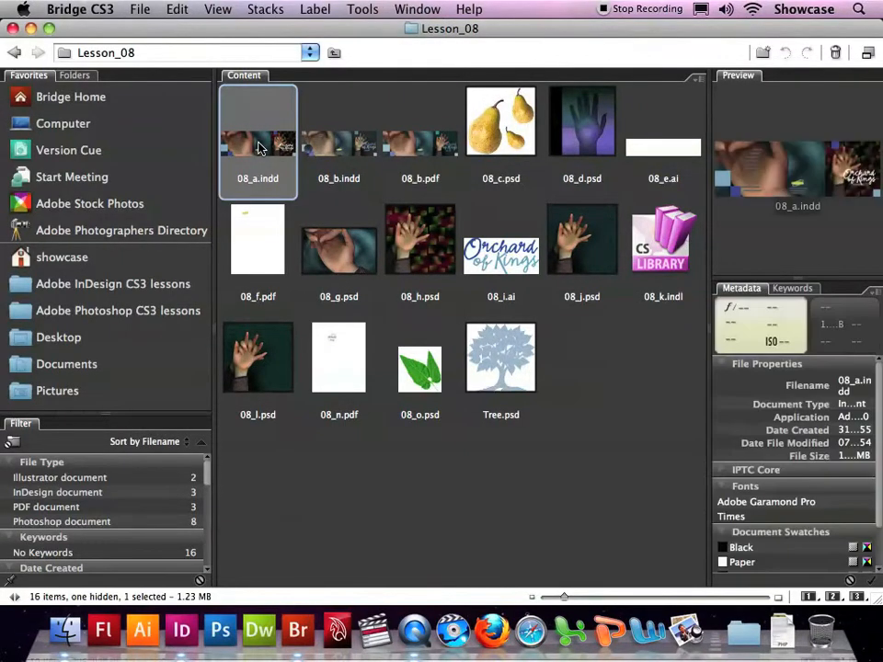
double_click(258, 148)
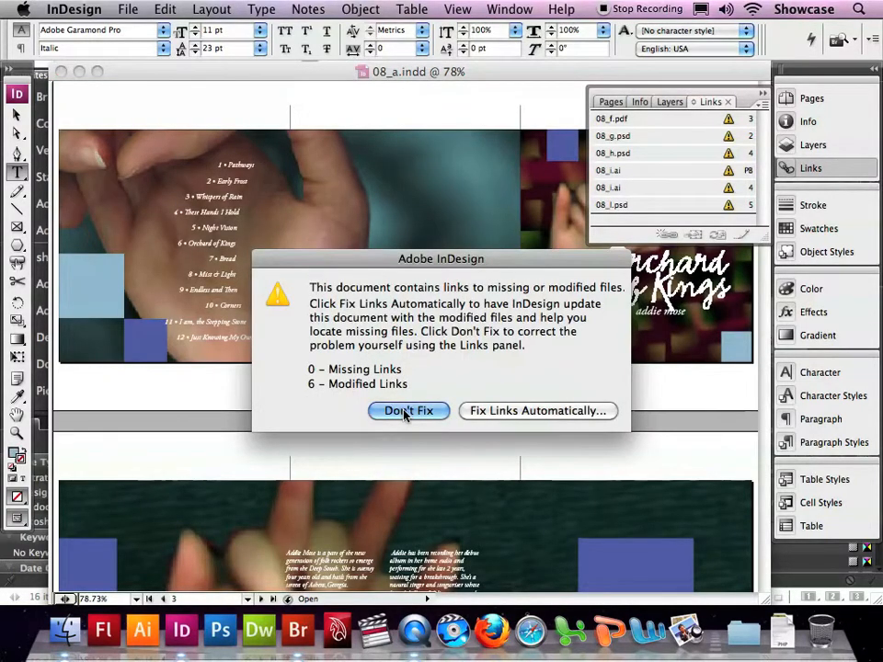
click(405, 411)
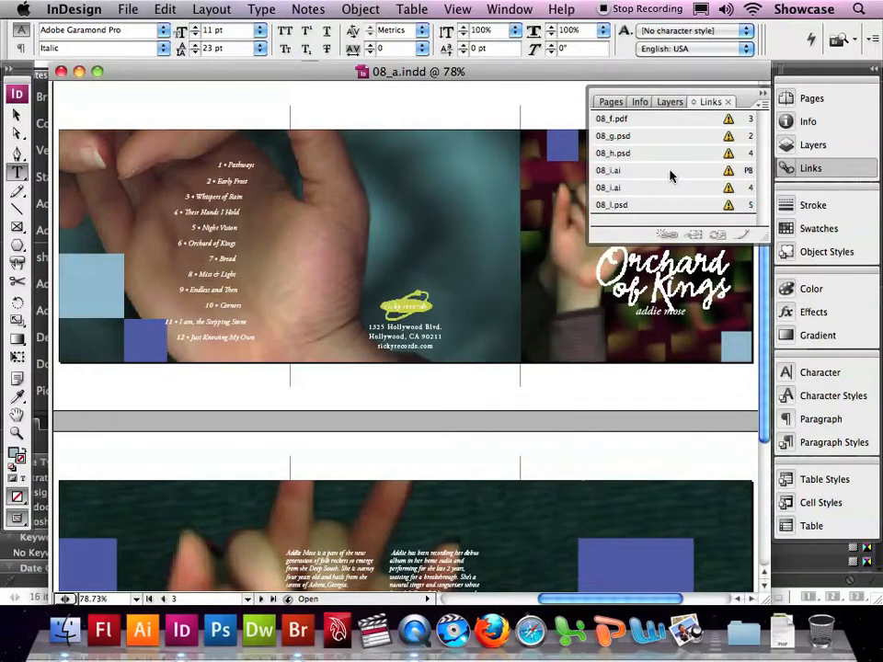
click(762, 94)
Step: Look over both spreads of 08_a.indd, set its display performance to High Quality Display, and enlarge the document window
scroll(706, 126, down, 3)
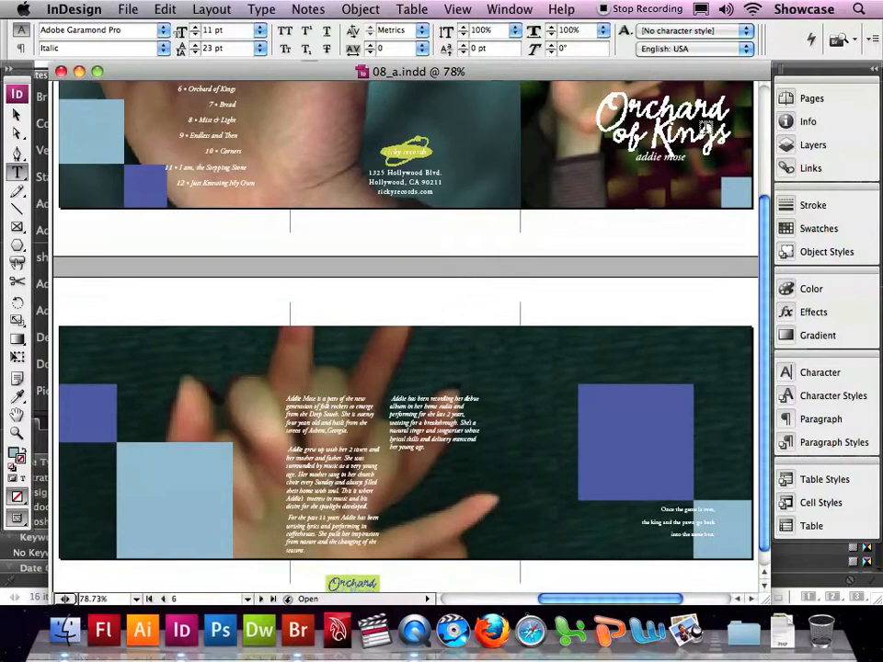
scroll(705, 126, down, 1)
scroll(706, 126, up, 3)
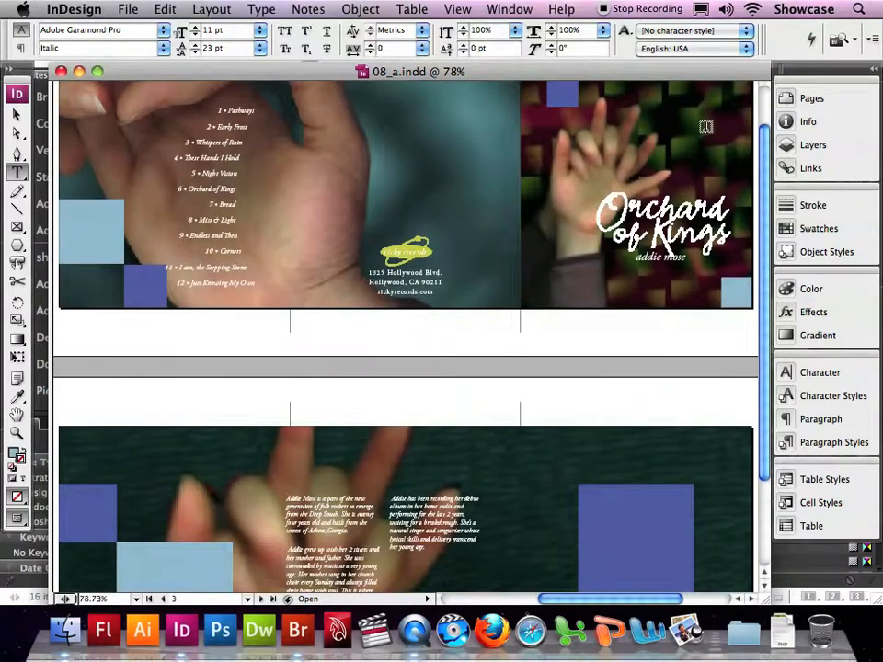
scroll(705, 125, up, 1)
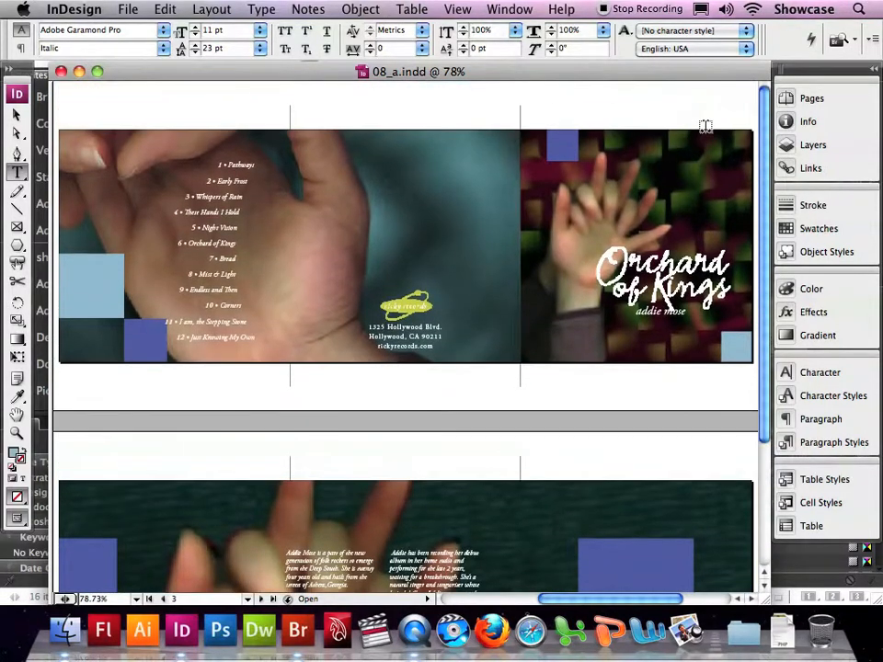
click(457, 11)
mouse_move(497, 241)
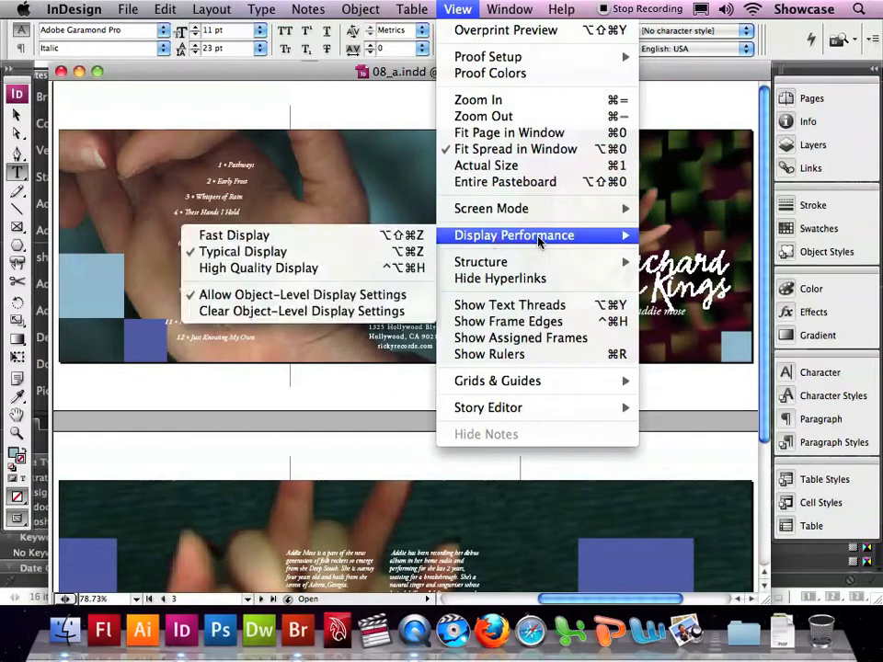
click(309, 269)
scroll(432, 243, down, 2)
scroll(436, 242, down, 2)
scroll(436, 242, up, 3)
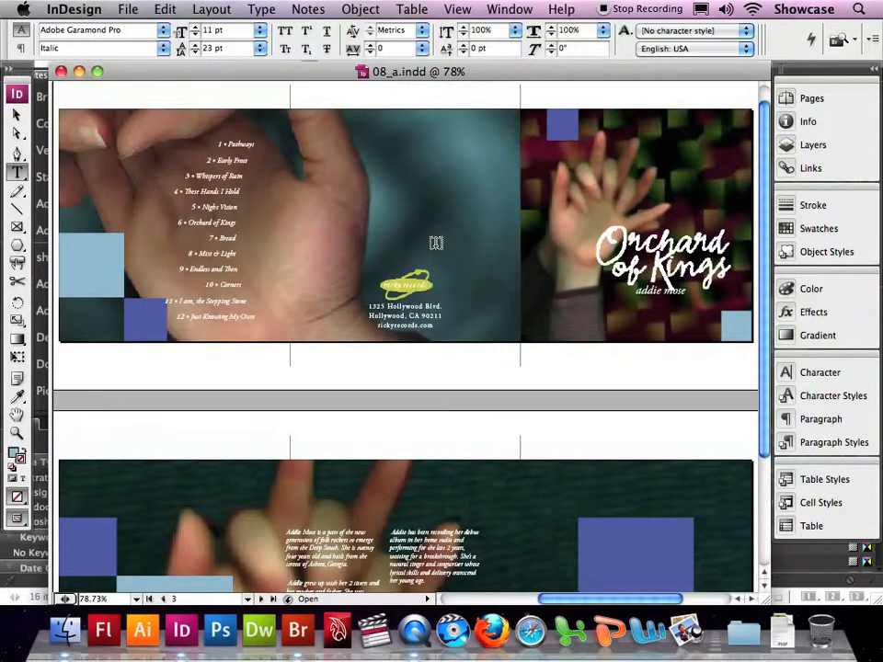
click(98, 72)
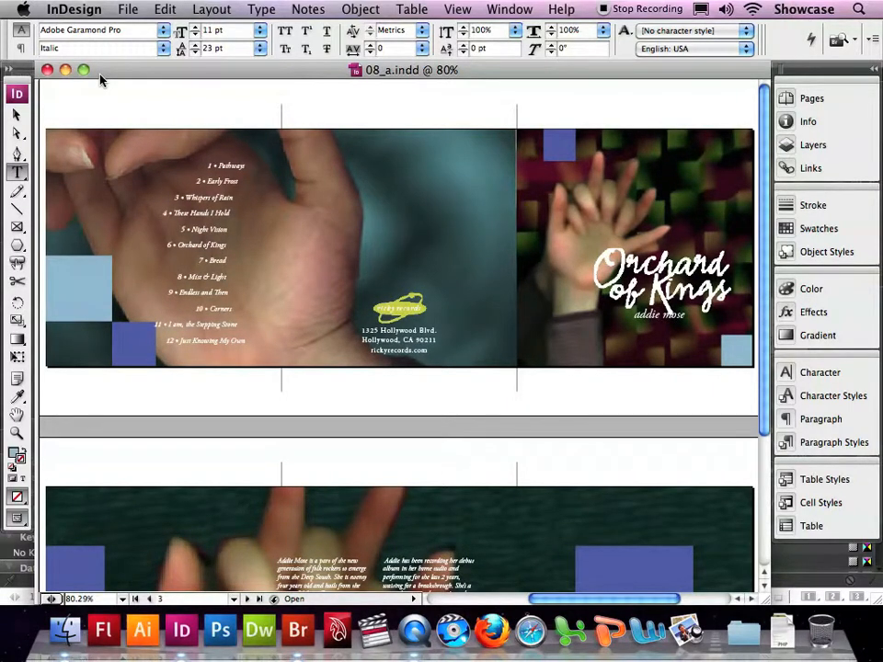
Step: Switch to Bridge and open 08_b.indd without fixing its links, enlarging its window and collapsing the linked files list
key(super+Tab)
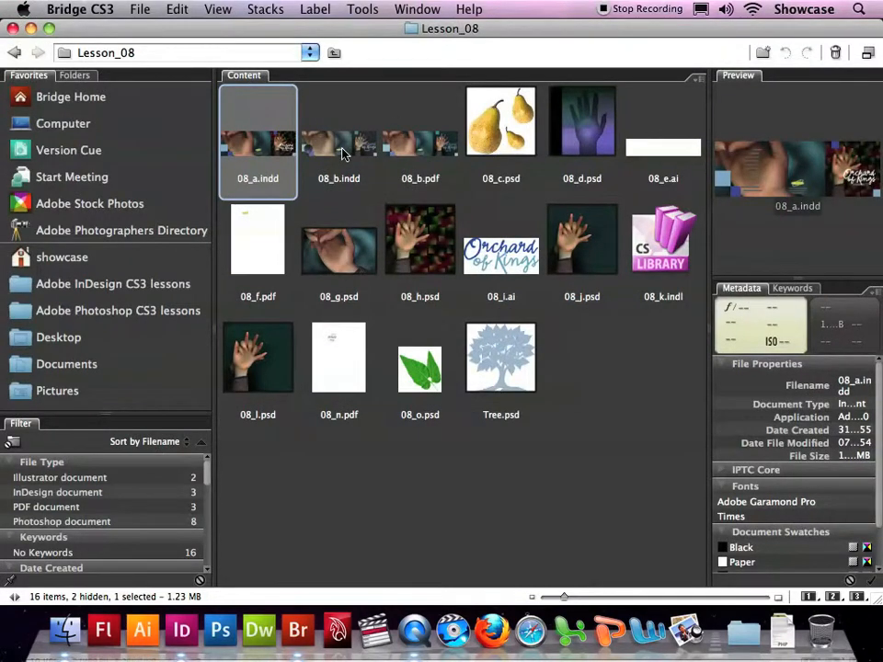
click(342, 153)
double_click(342, 153)
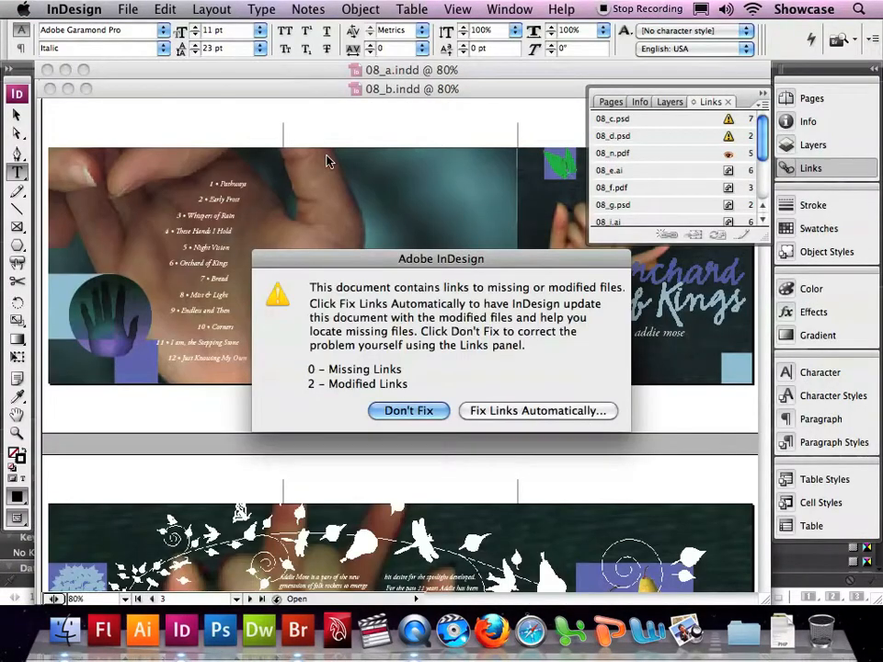
click(419, 413)
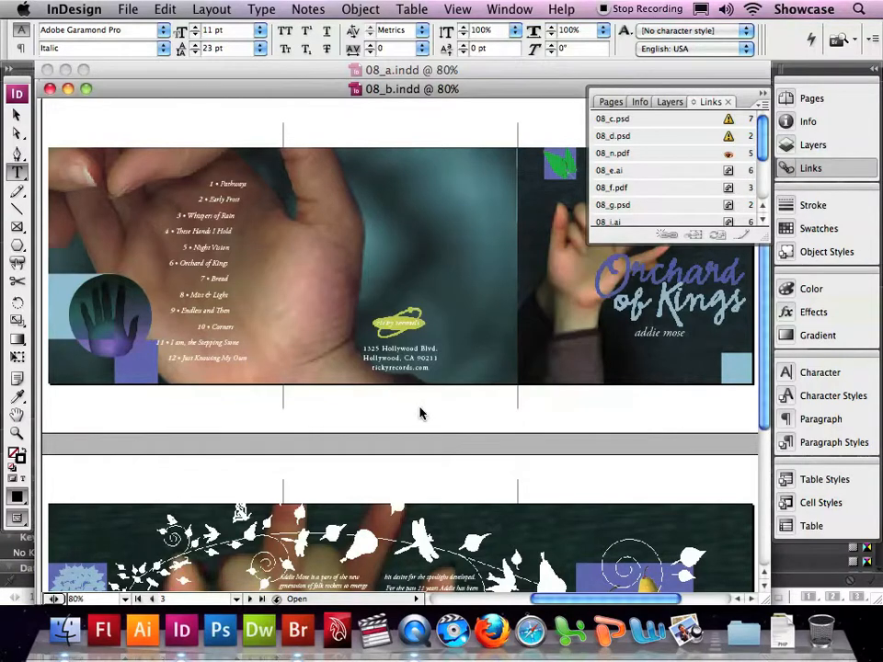
click(86, 89)
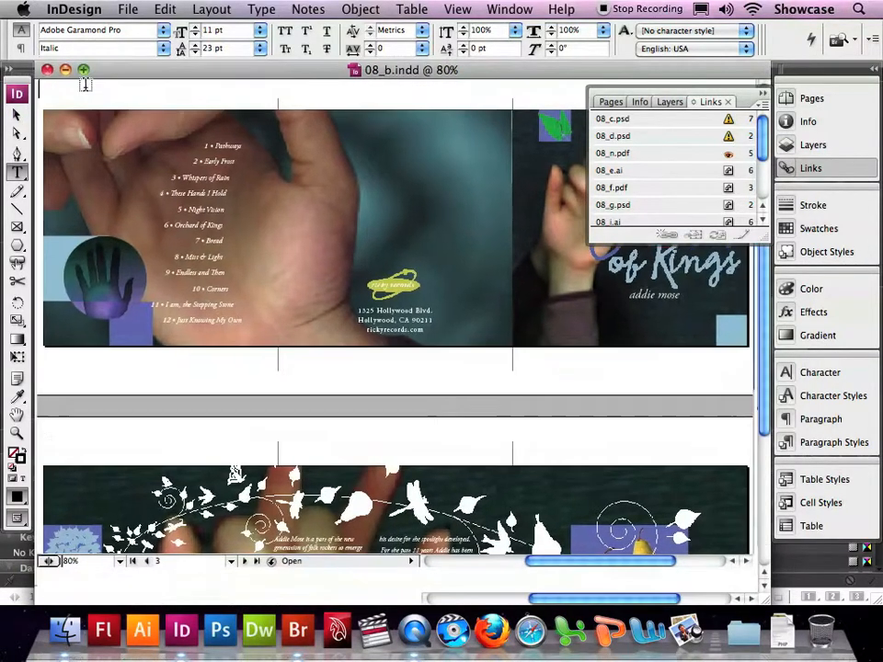
click(763, 94)
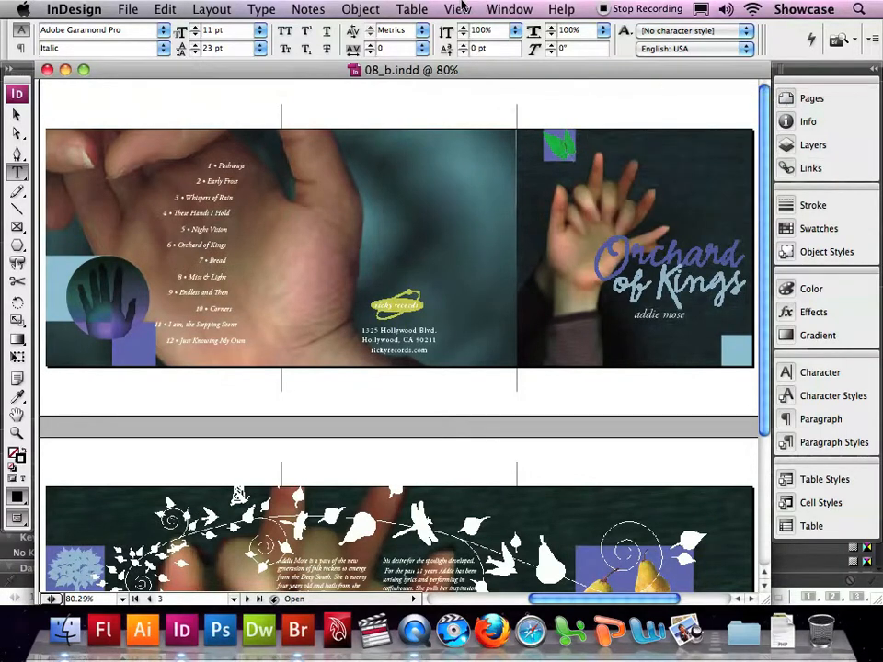
Step: Set 08_b.indd to High Quality Display and review the finished artwork on both spreads
click(457, 9)
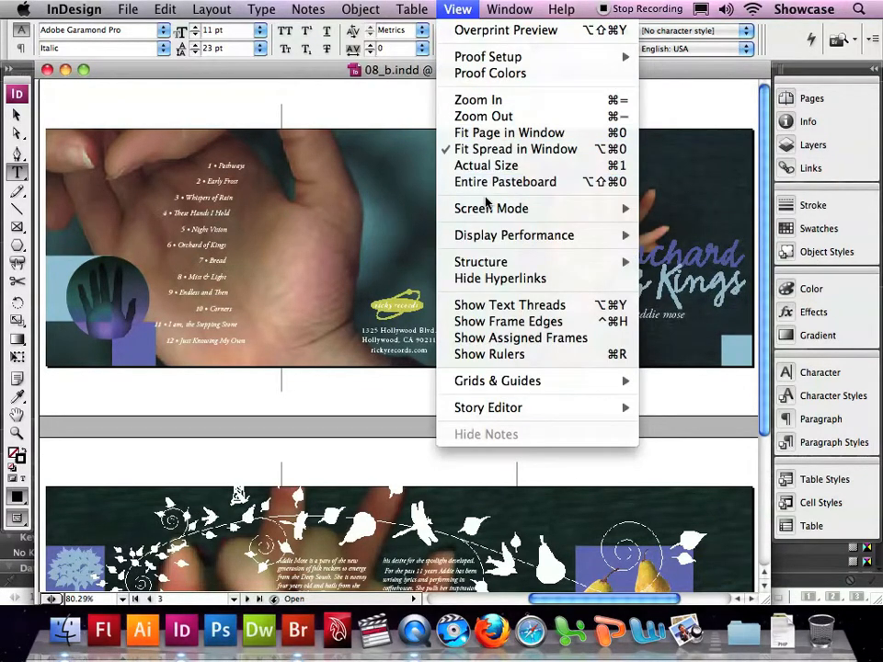
mouse_move(515, 235)
click(366, 268)
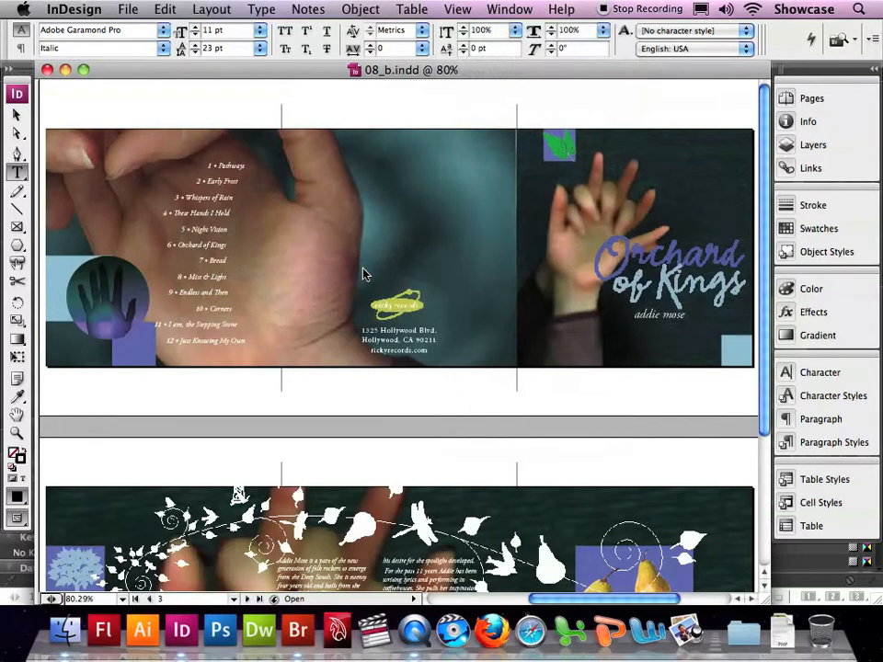
scroll(363, 273, down, 5)
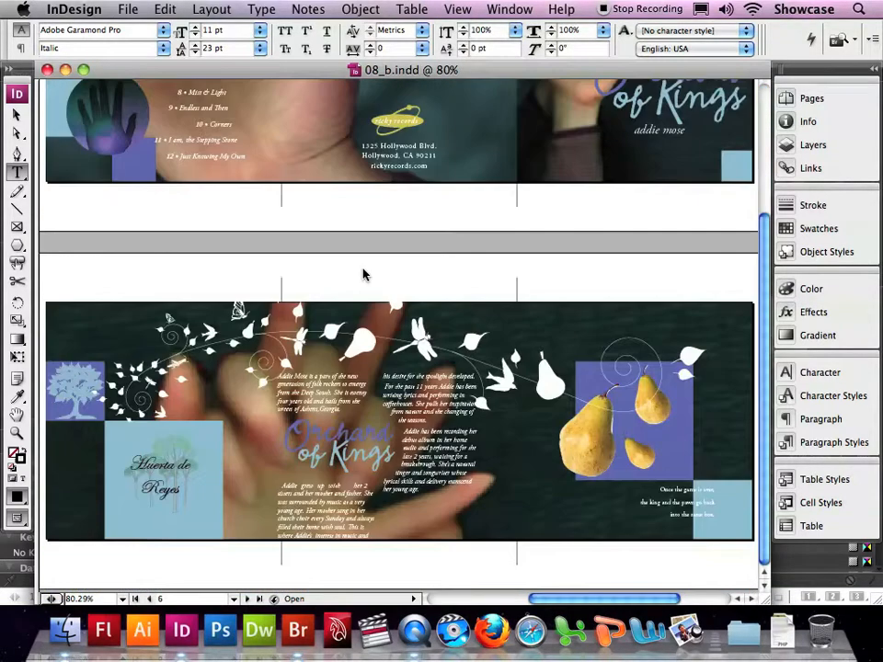
scroll(363, 273, up, 5)
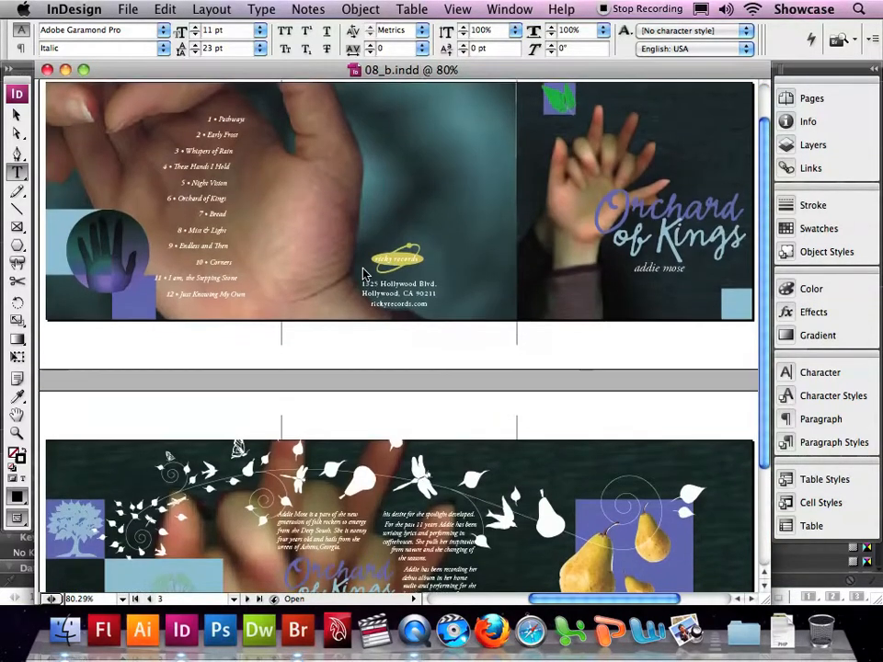
Step: Return to 08_a.indd and save it as 08_cdbook.indd in the Documents folder, in InDesign CS3 document format
click(508, 9)
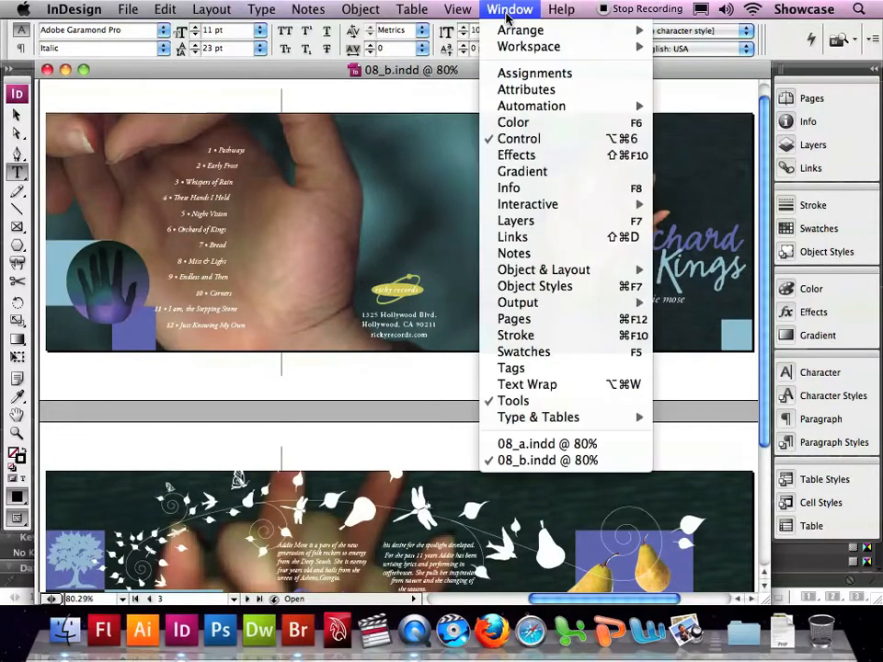
click(532, 447)
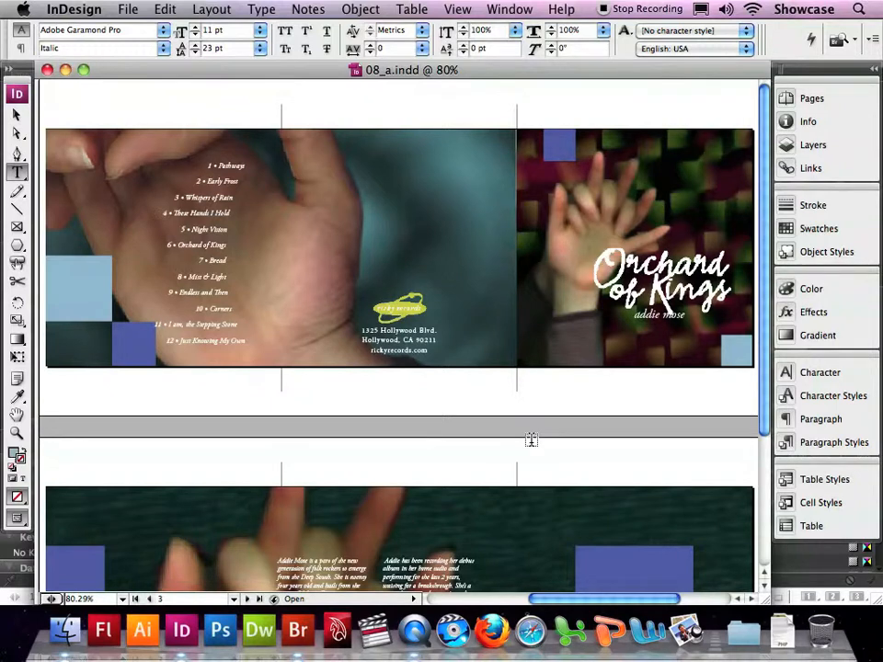
click(127, 10)
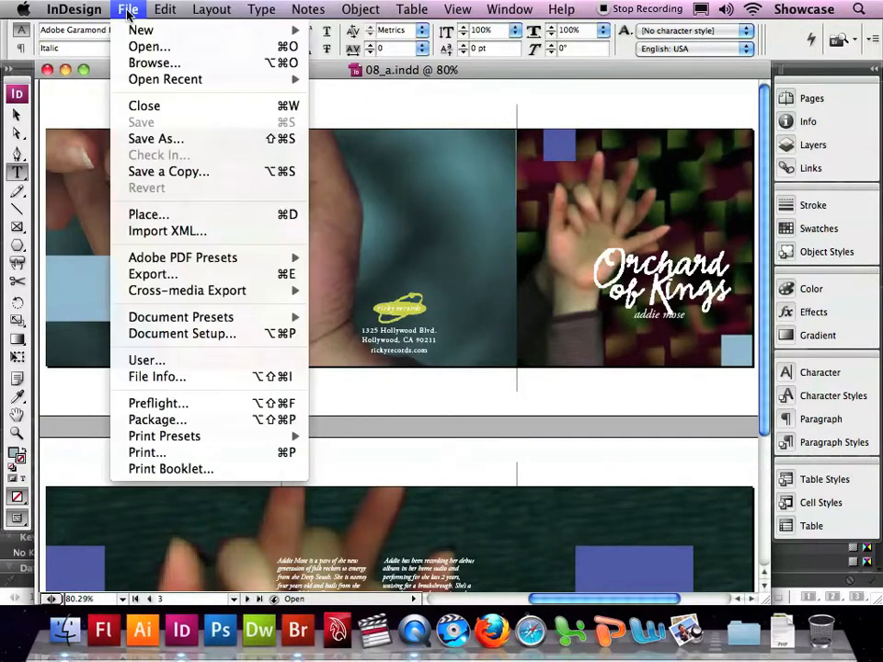
click(139, 141)
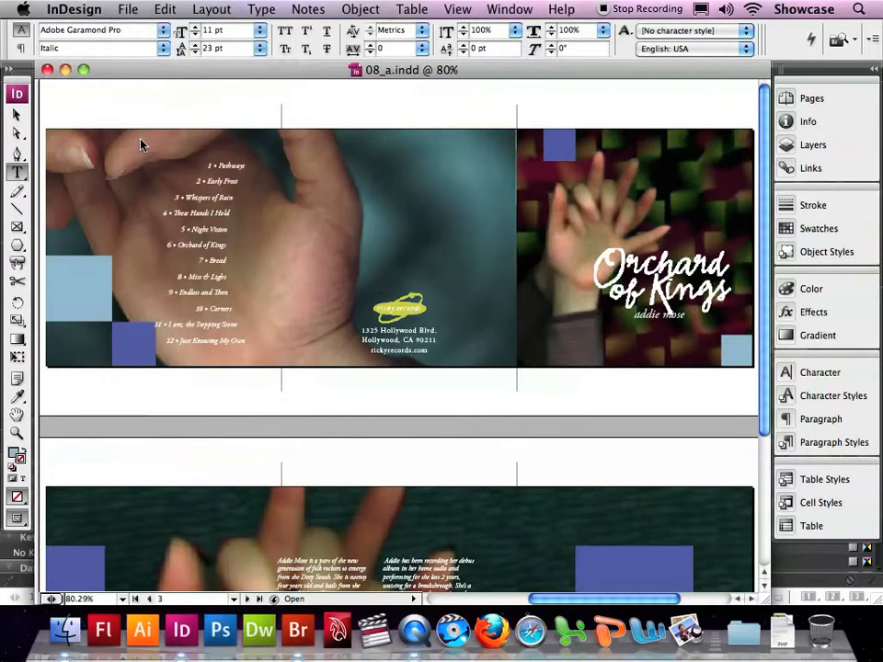
click(364, 131)
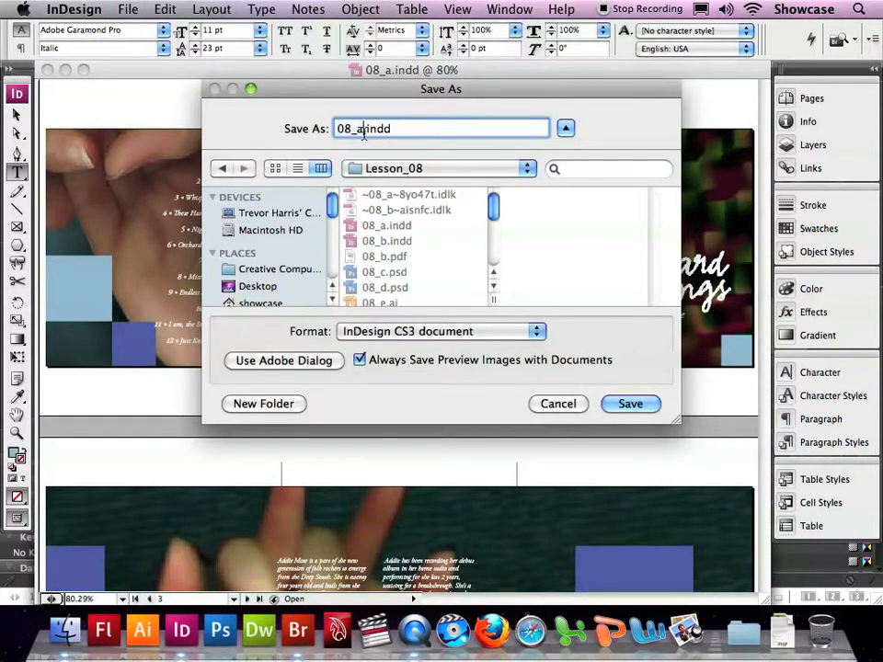
key(BackSpace)
text(cdbook)
scroll(293, 234, down, 5)
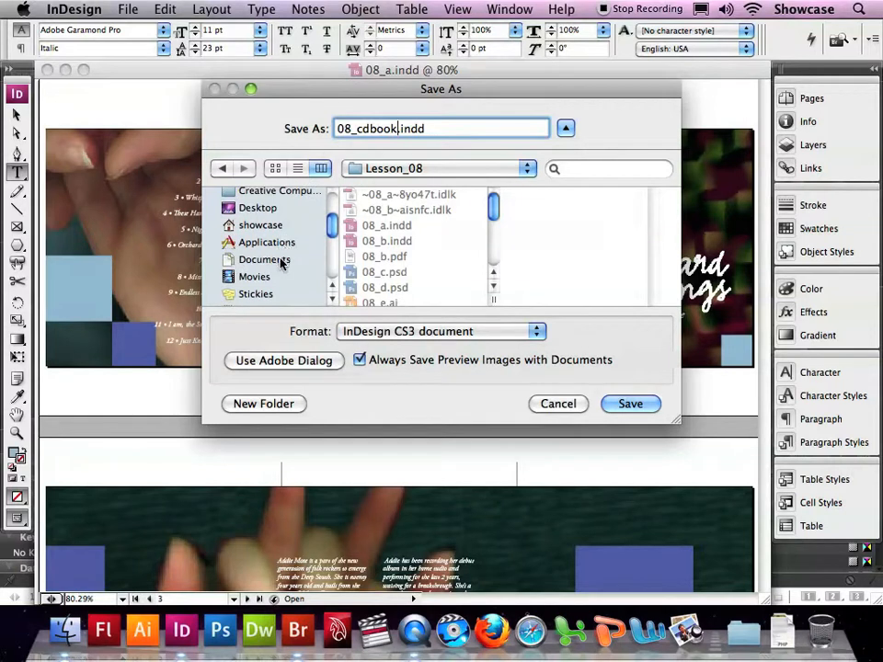
click(264, 260)
scroll(405, 259, down, 3)
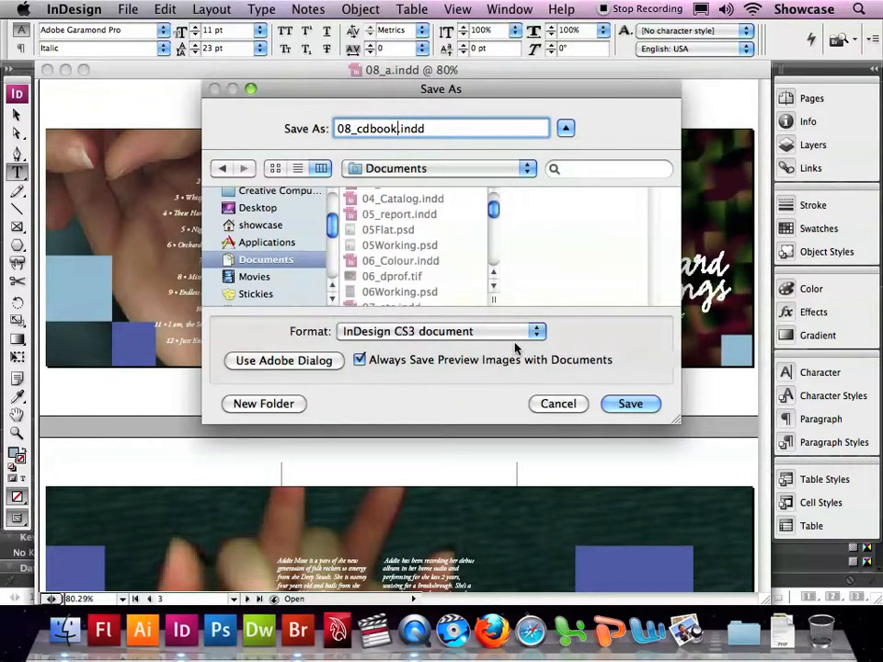
scroll(414, 262, down, 2)
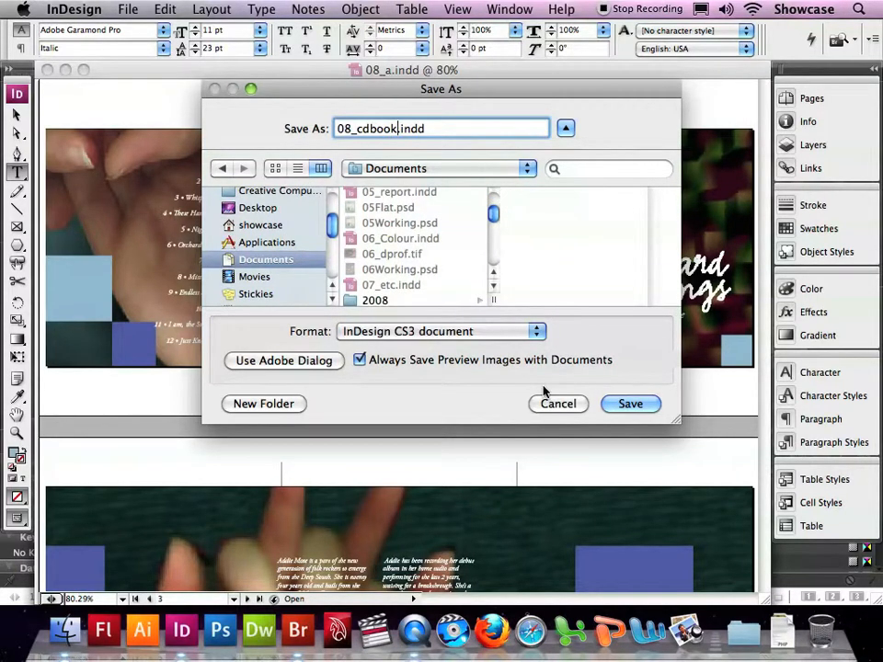
click(632, 404)
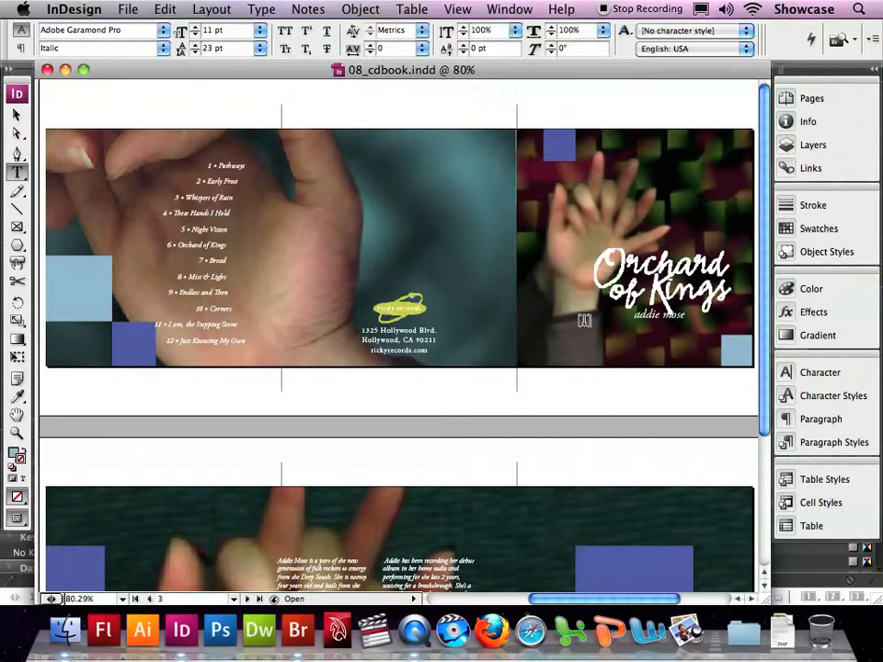
Step: Show the entire pasteboard and examine how the pages of 08_cdbook.indd are arranged into spreads
click(455, 9)
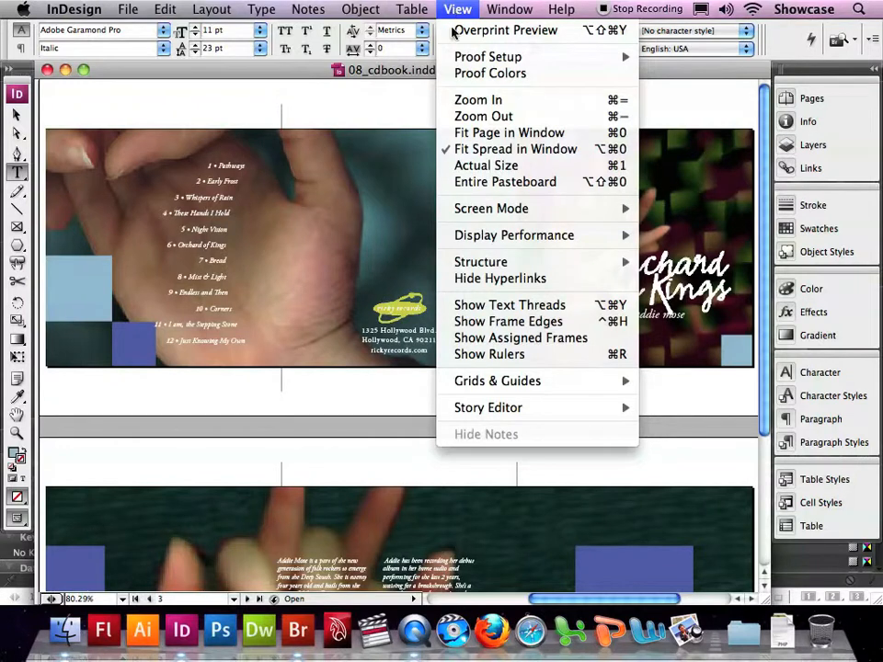
click(508, 182)
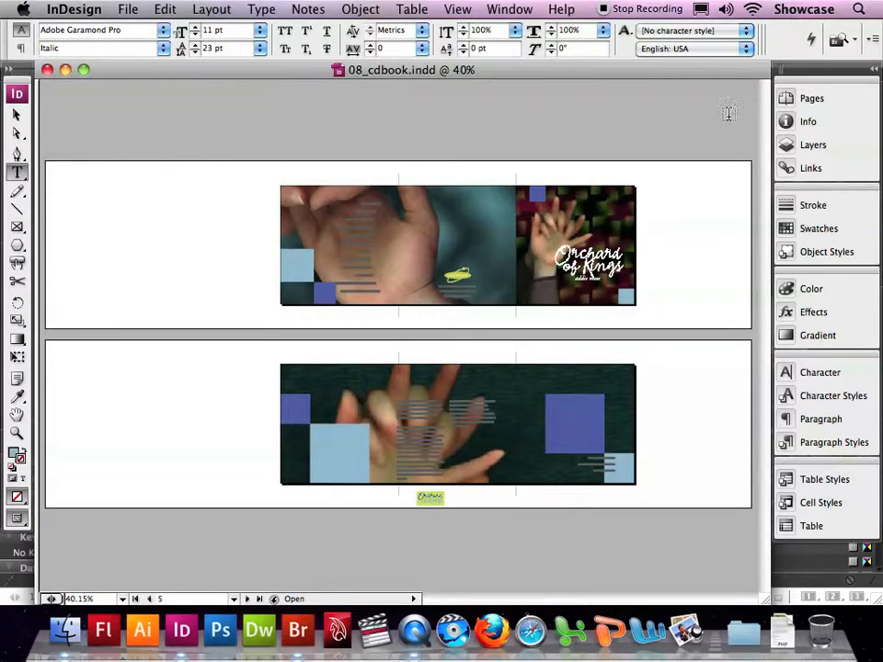
click(791, 98)
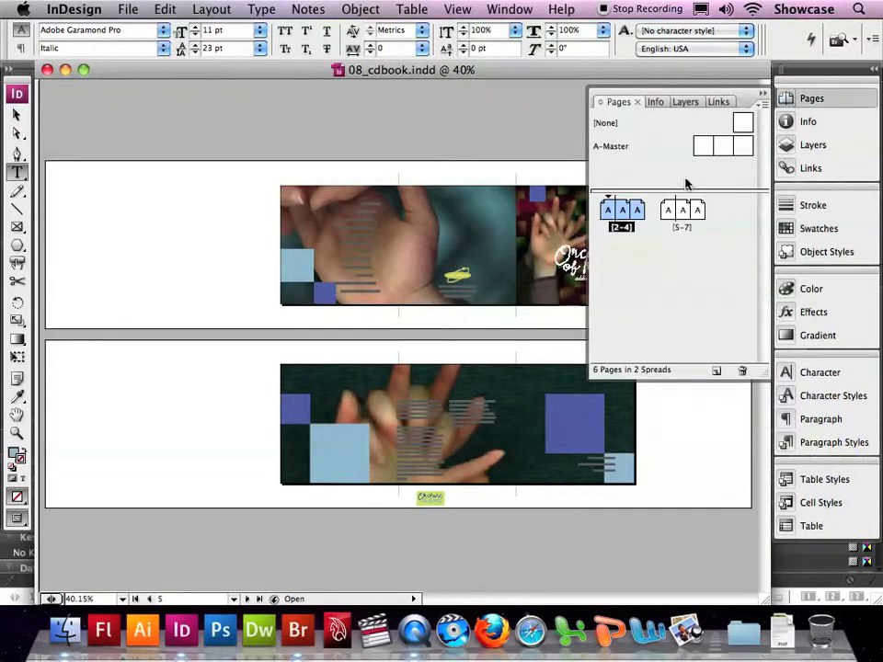
click(639, 212)
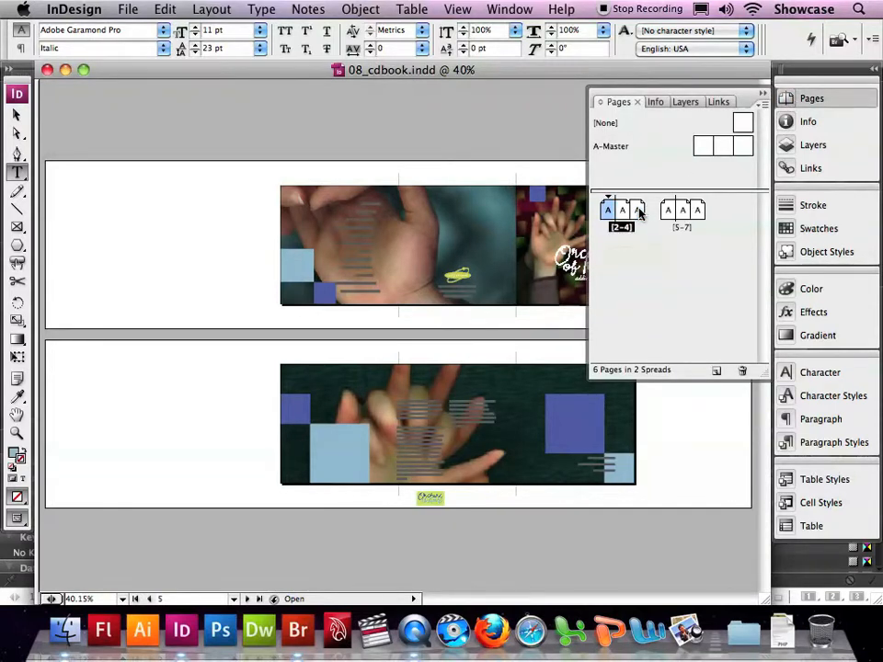
click(762, 93)
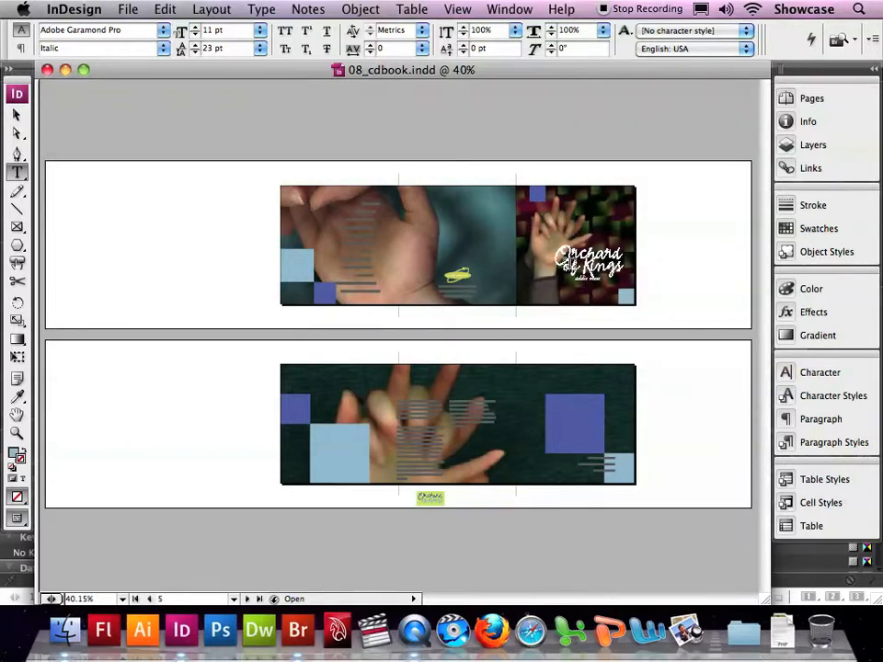
Step: Select the "Orchard of Kings" title graphic on the cover and locate its entry among the linked files
click(17, 114)
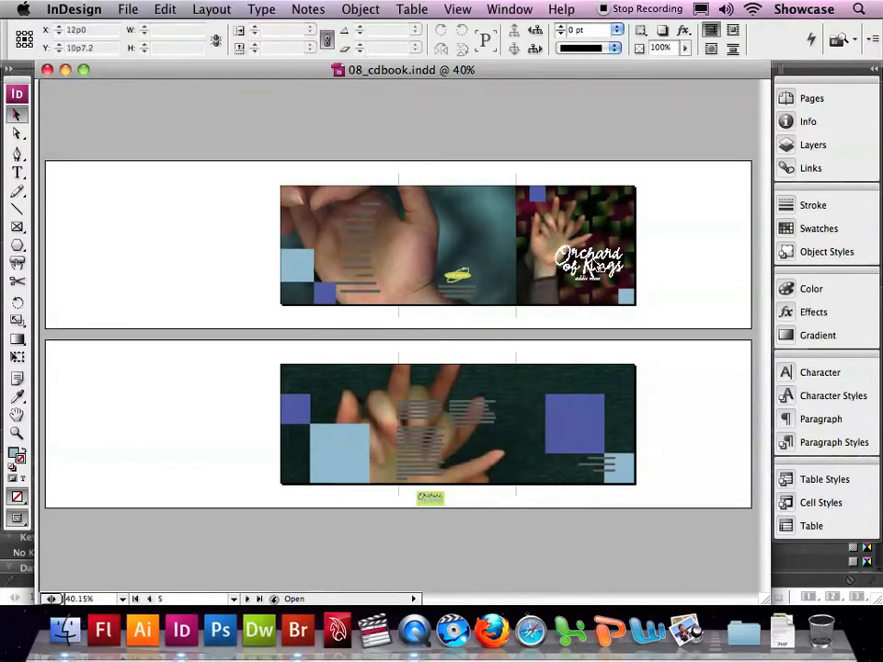
click(590, 266)
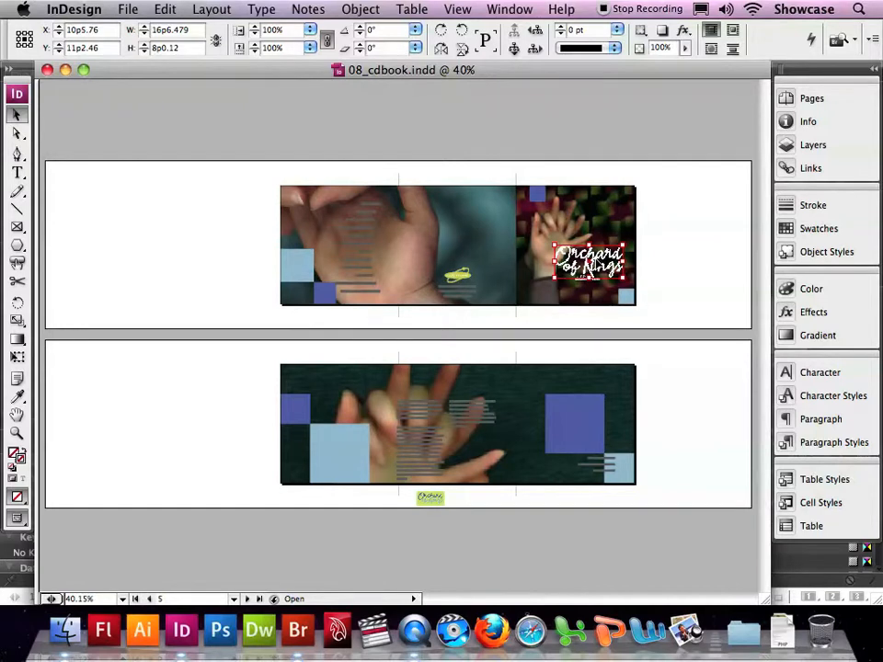
click(786, 169)
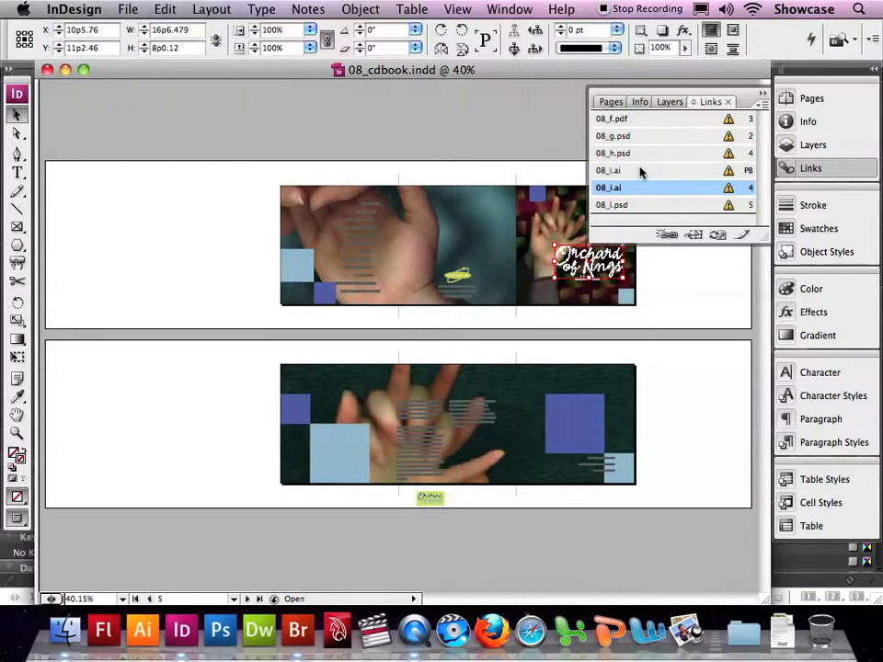
Step: Go to the linked graphic 08_g.psd on page 2 and review the link information of 08_g.psd, 08_h.psd and the pasteboard 08_i.ai
click(619, 136)
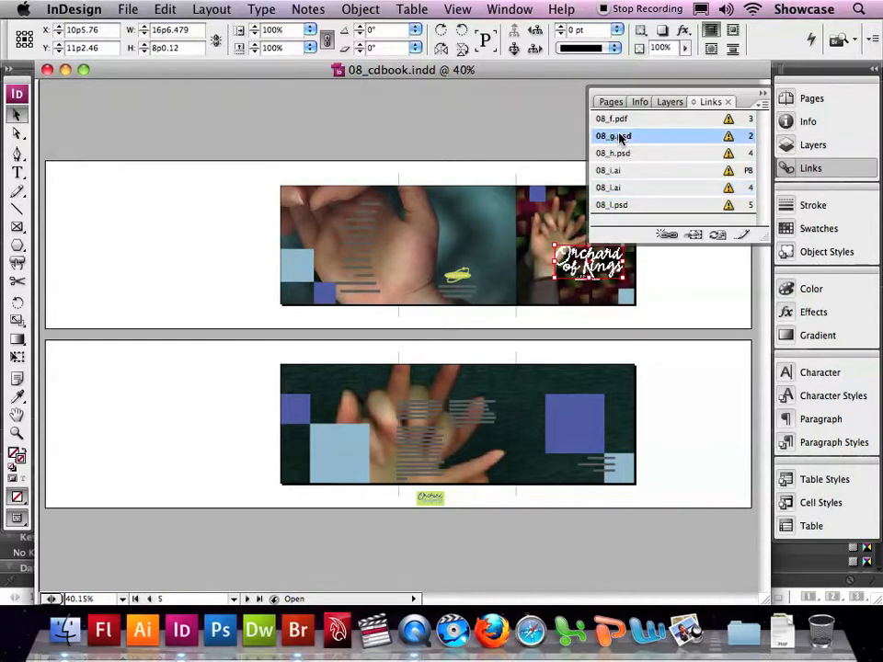
click(694, 236)
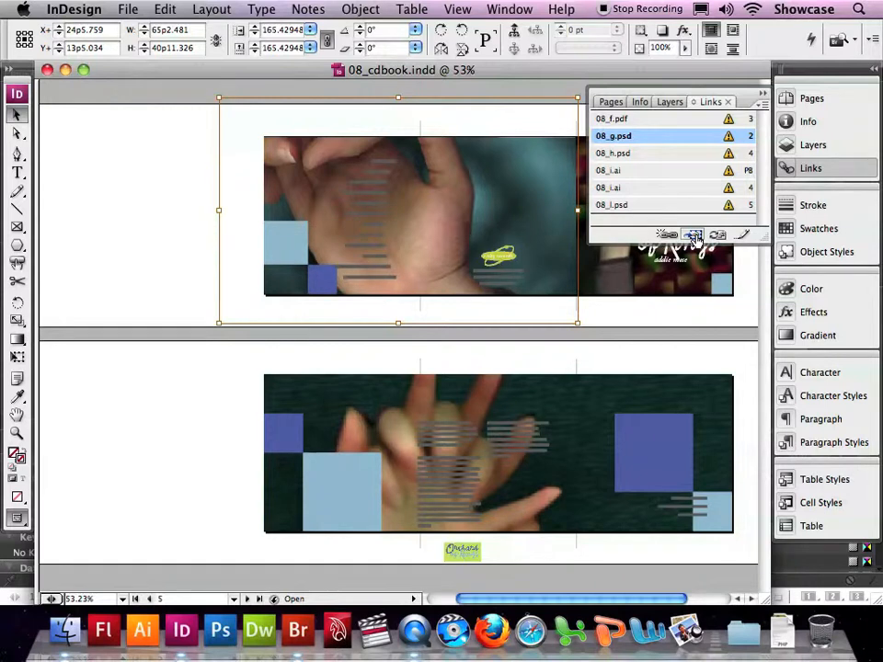
double_click(615, 137)
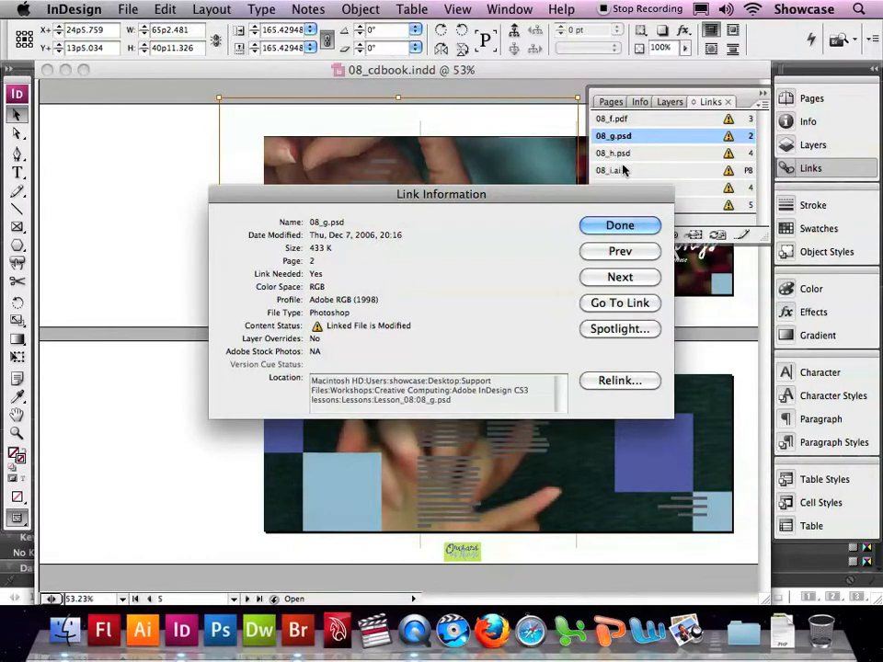
click(633, 278)
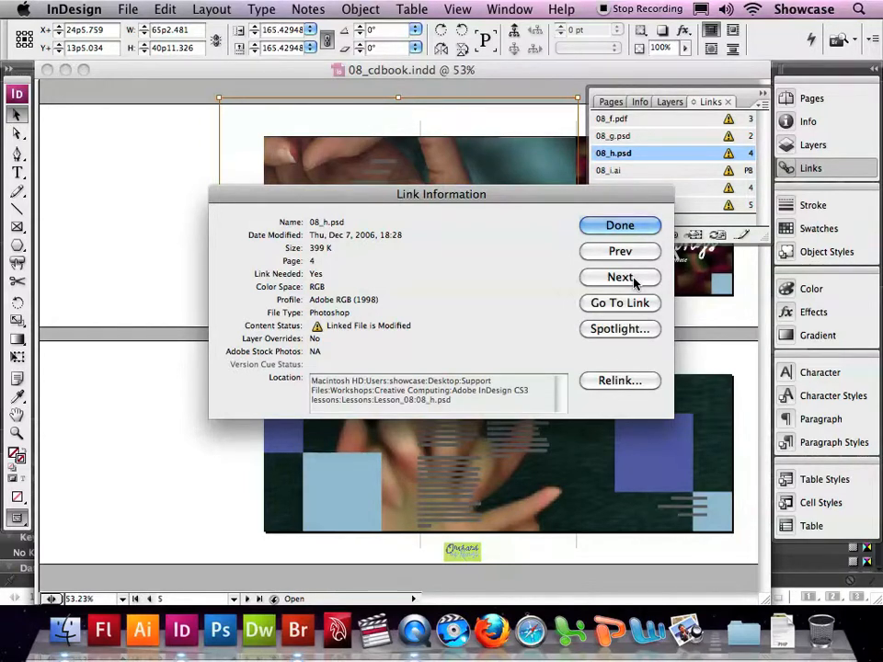
click(634, 279)
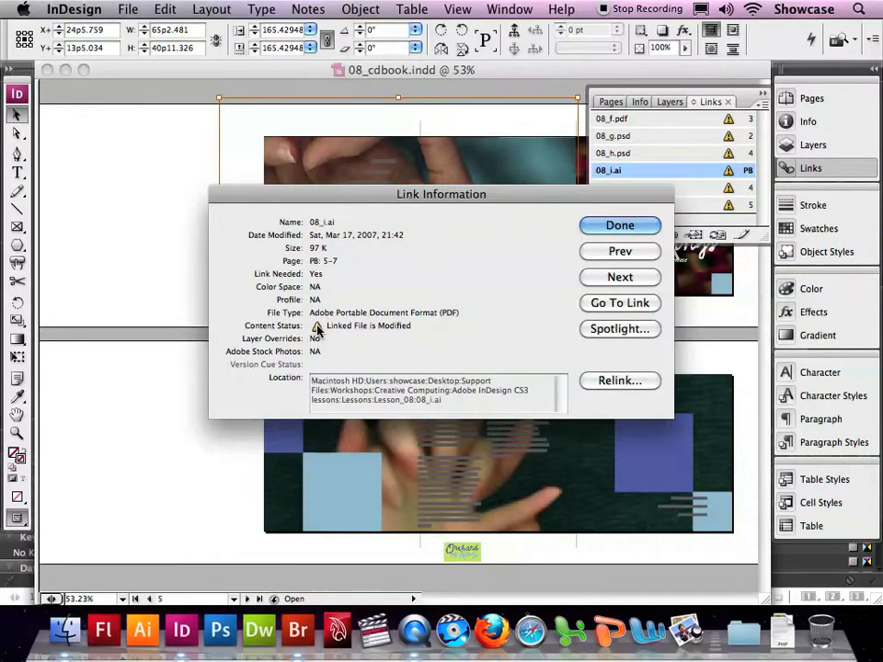
click(623, 225)
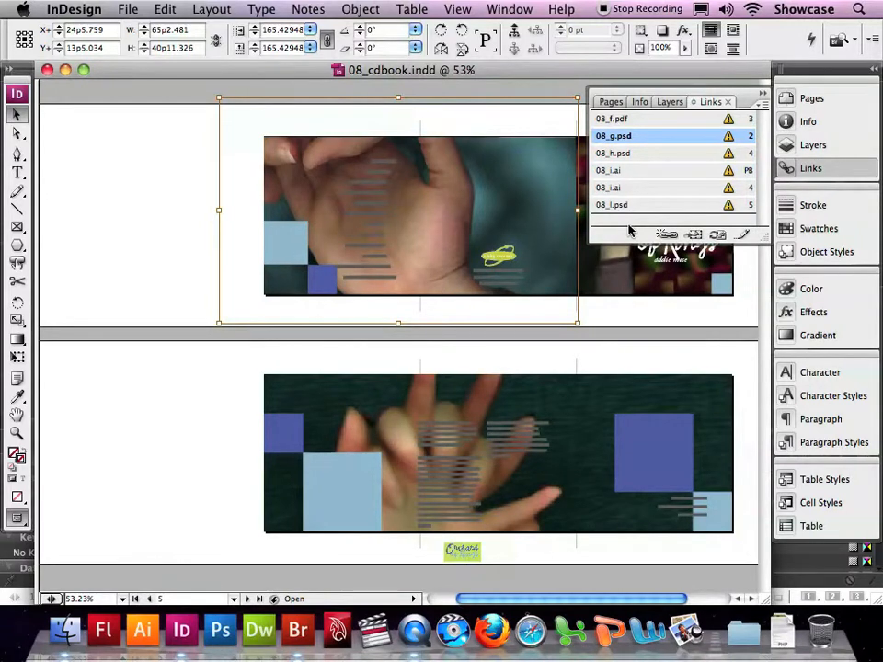
Step: Sort the linked files by page and reveal 08_g.psd in the Finder, closing the Lesson_08 folder window after viewing it
click(761, 108)
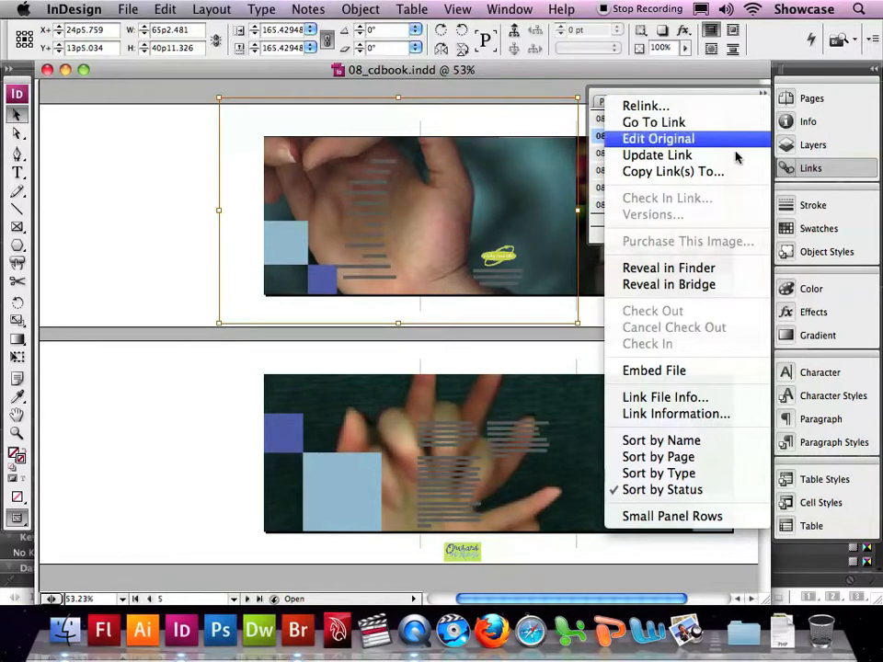
click(707, 457)
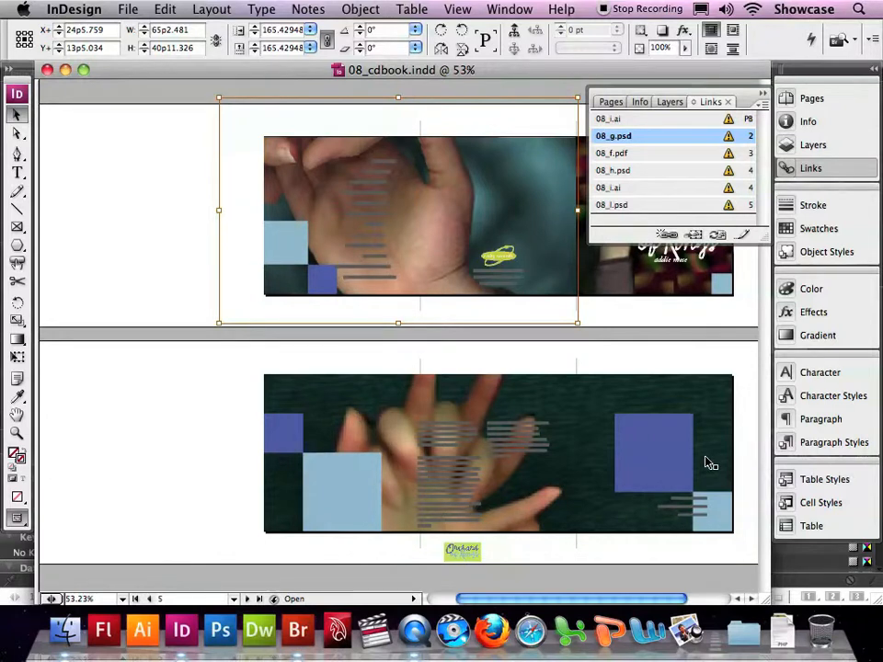
right_click(631, 138)
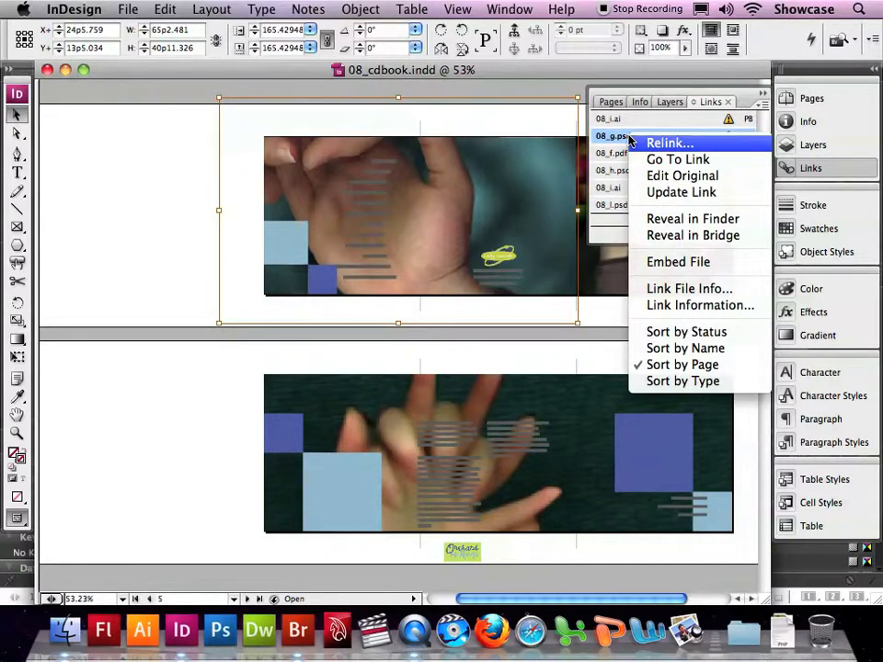
click(662, 221)
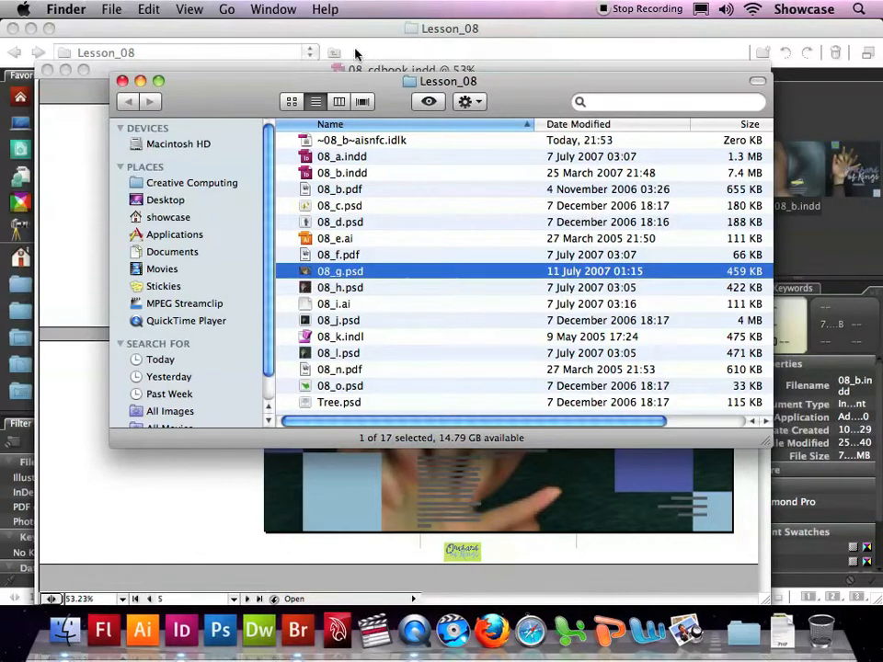
key(super+w)
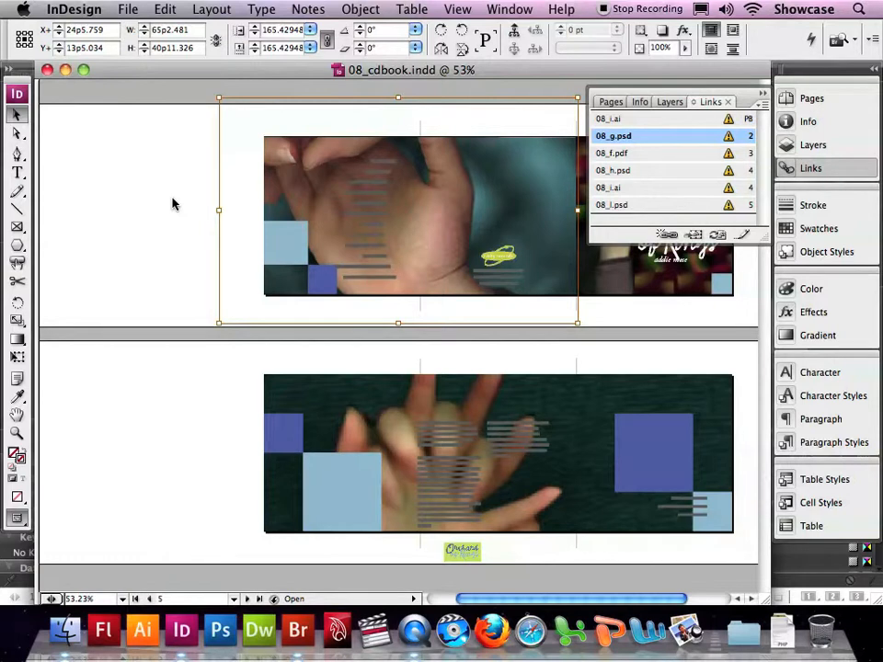
Step: Go to the 08_i.ai title graphic on page 4 and update its modified link
click(615, 189)
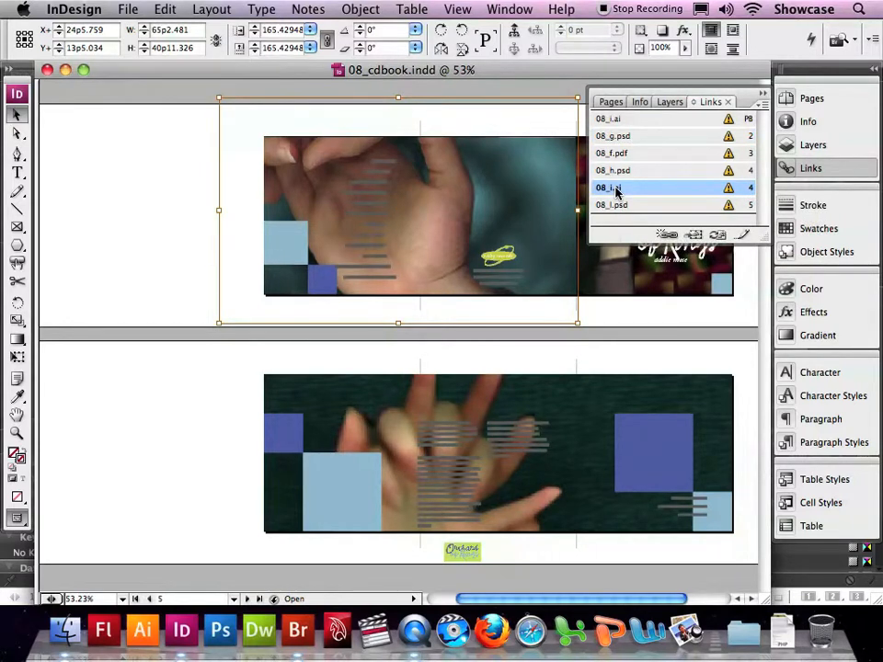
click(695, 236)
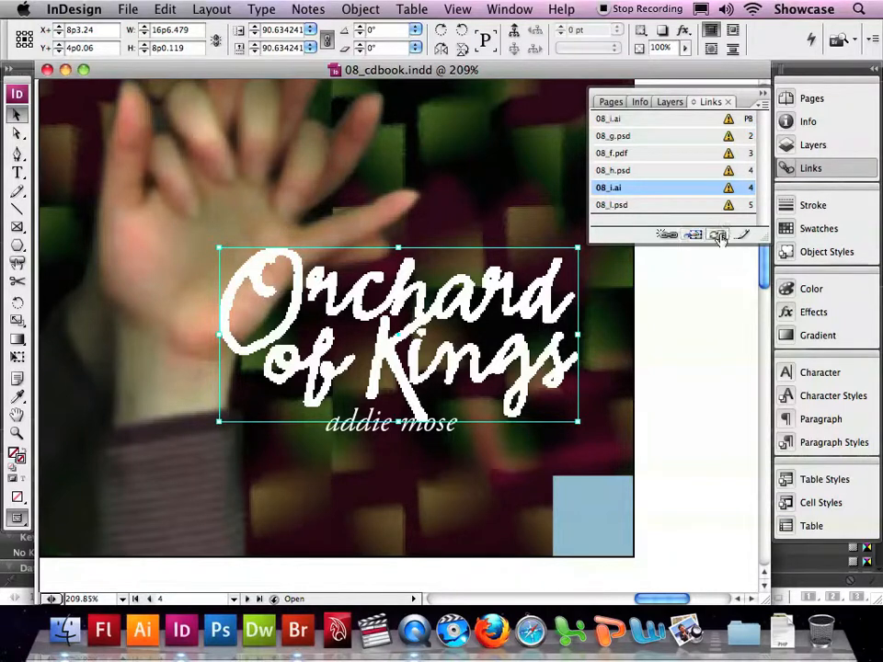
click(718, 236)
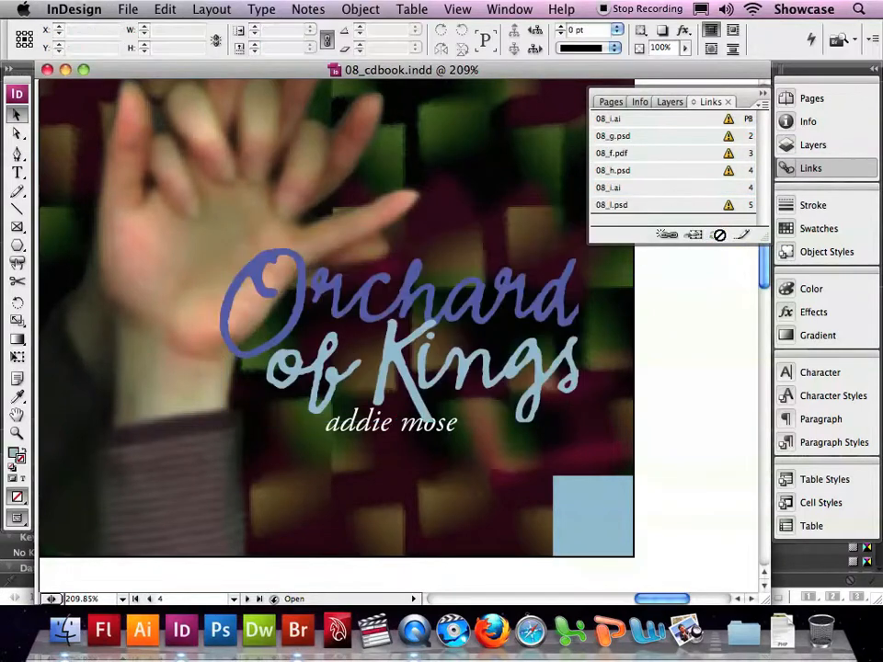
Step: Update the remaining modified links one by one: the pasteboard 08_i.ai, 08_g.psd, 08_f.pdf, 08_h.psd and 08_l.psd
click(610, 120)
click(718, 235)
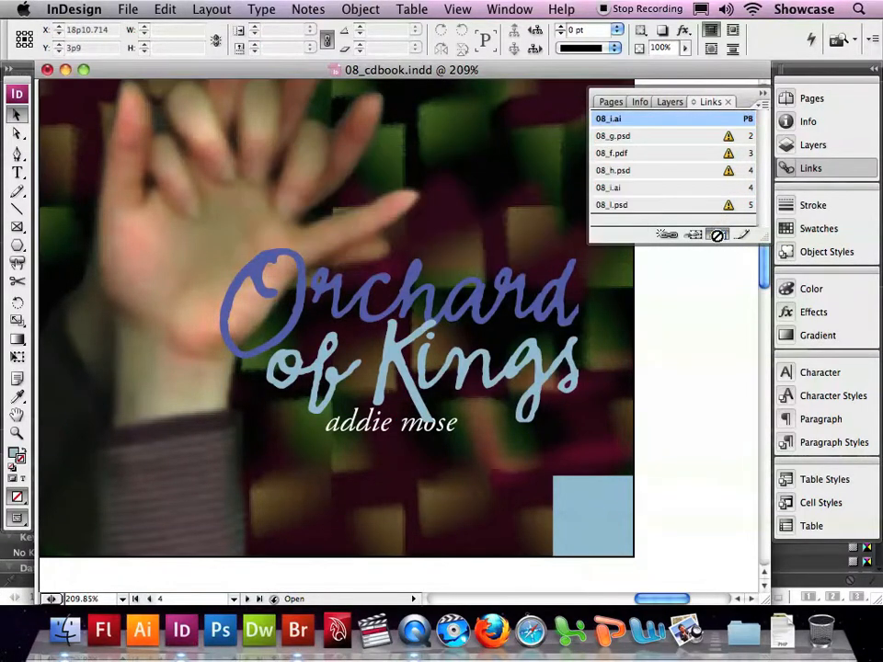
click(615, 136)
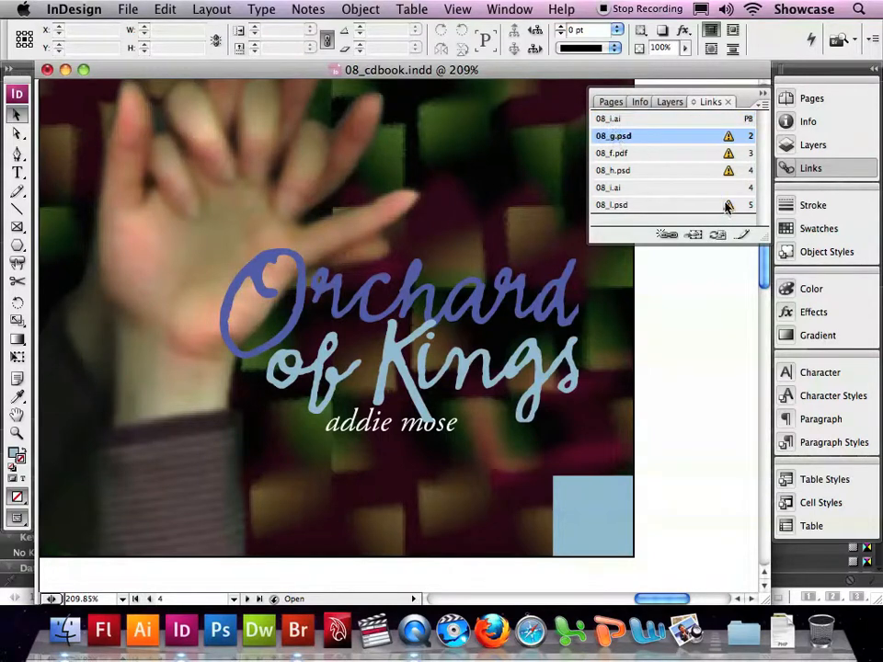
click(718, 235)
click(625, 154)
click(718, 236)
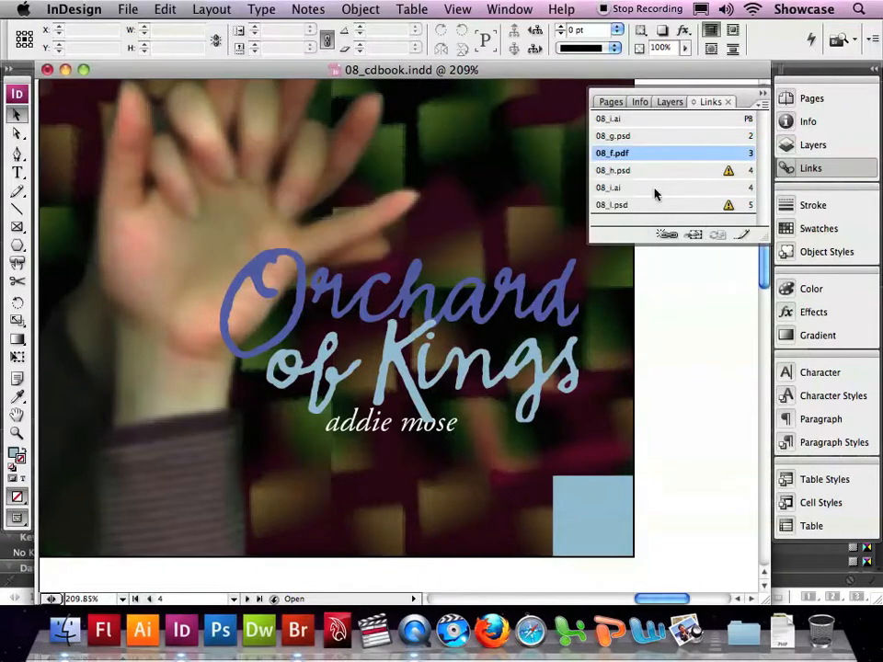
click(612, 170)
click(717, 236)
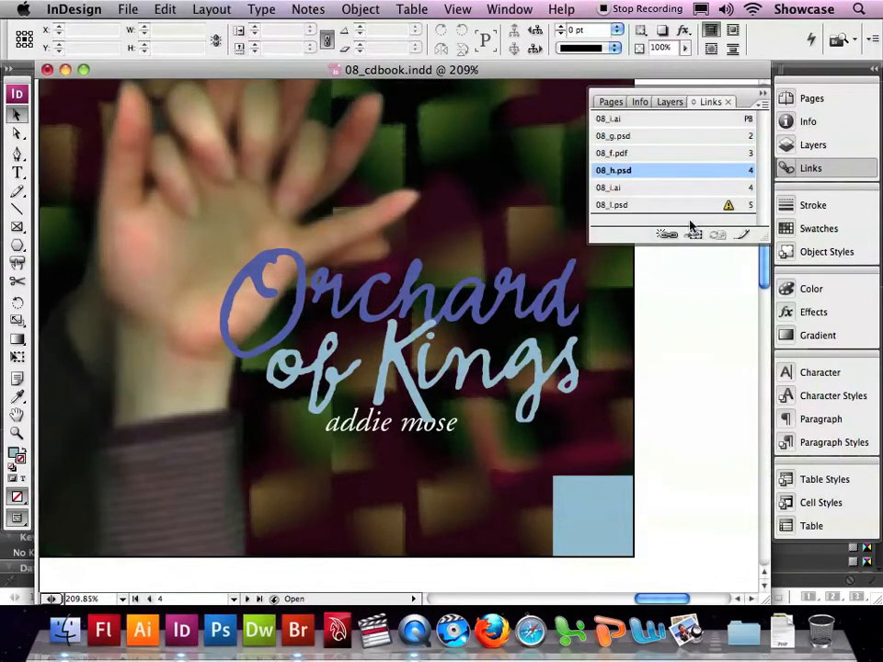
click(629, 205)
click(718, 235)
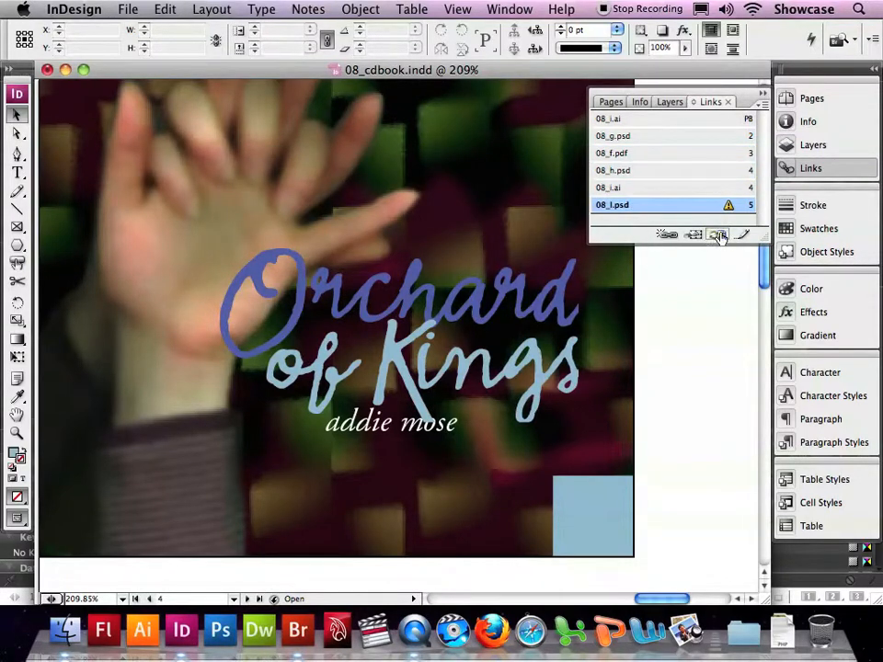
Step: Go to the updated "Orchard of Kings" title graphic on page 4 and fit its content proportionally within its frame
key(super+alt+0)
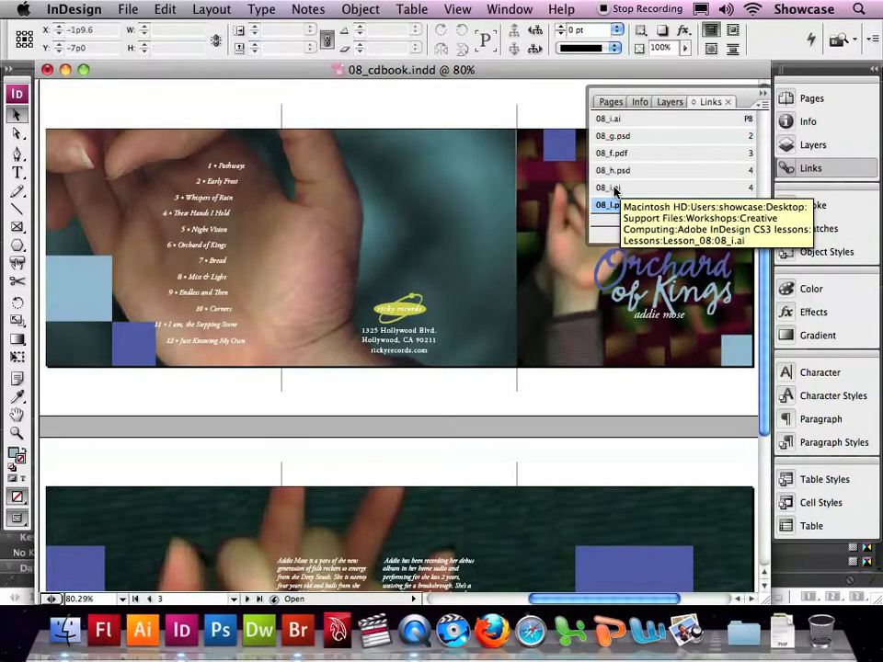
click(614, 189)
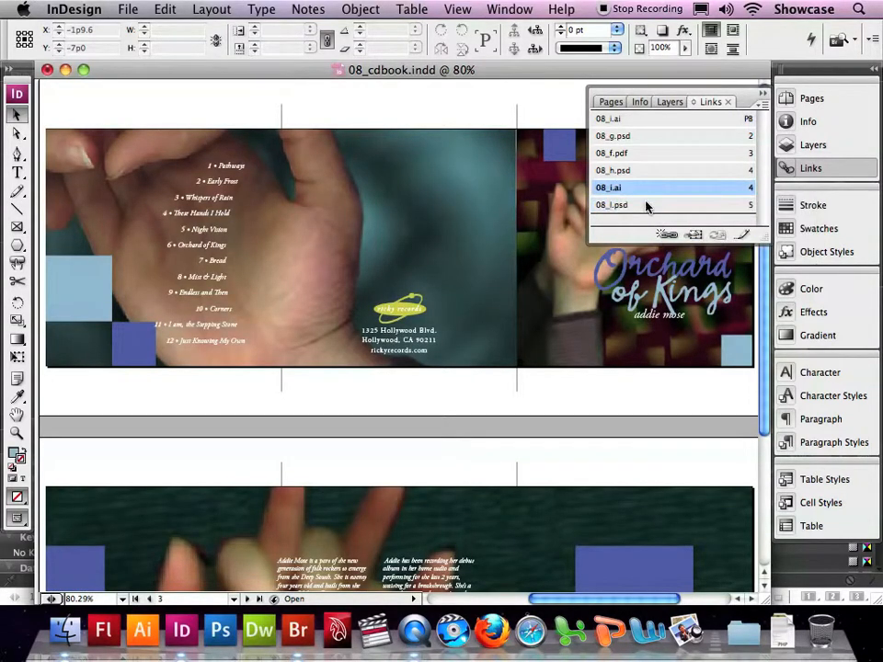
click(691, 237)
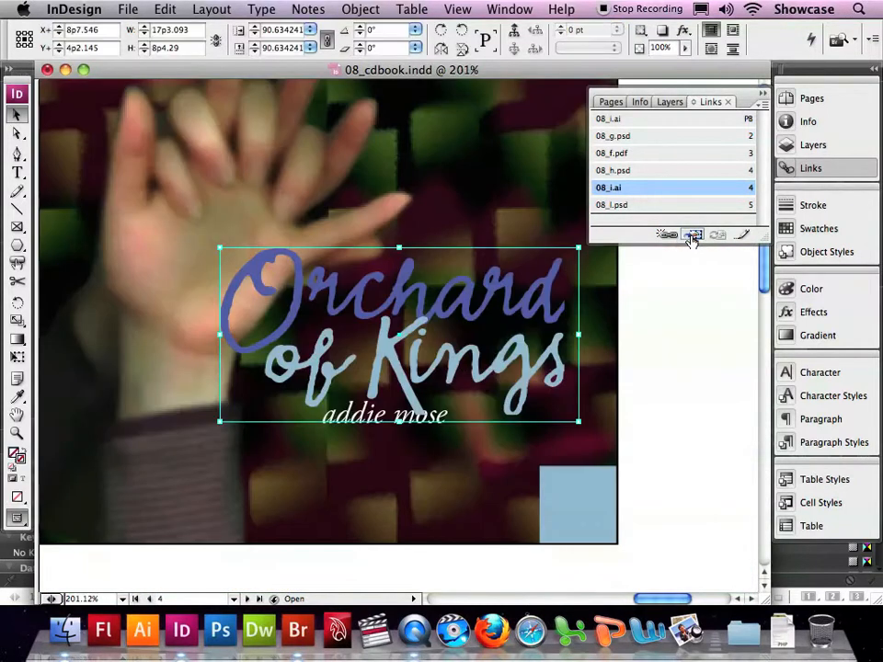
right_click(355, 324)
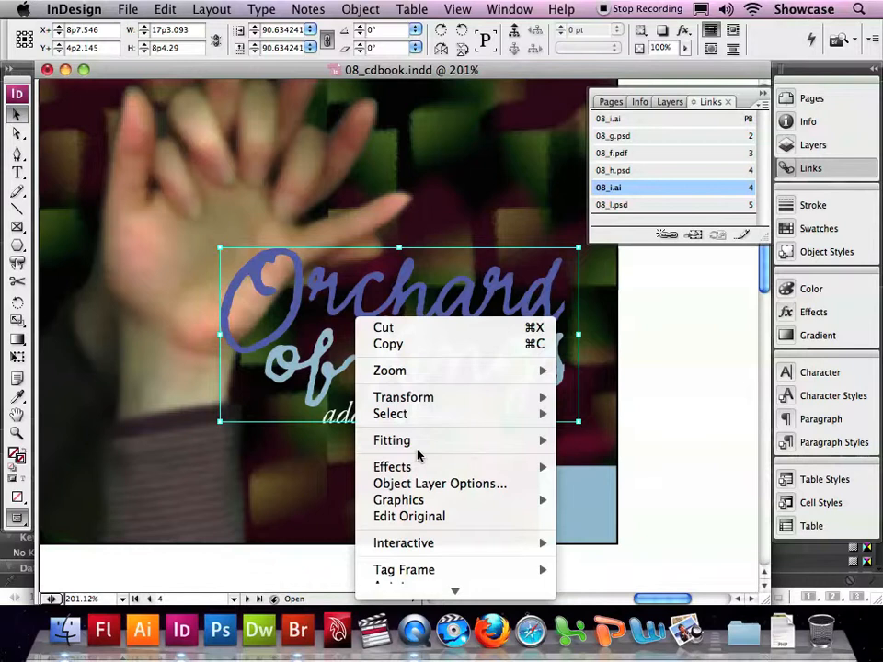
mouse_move(415, 445)
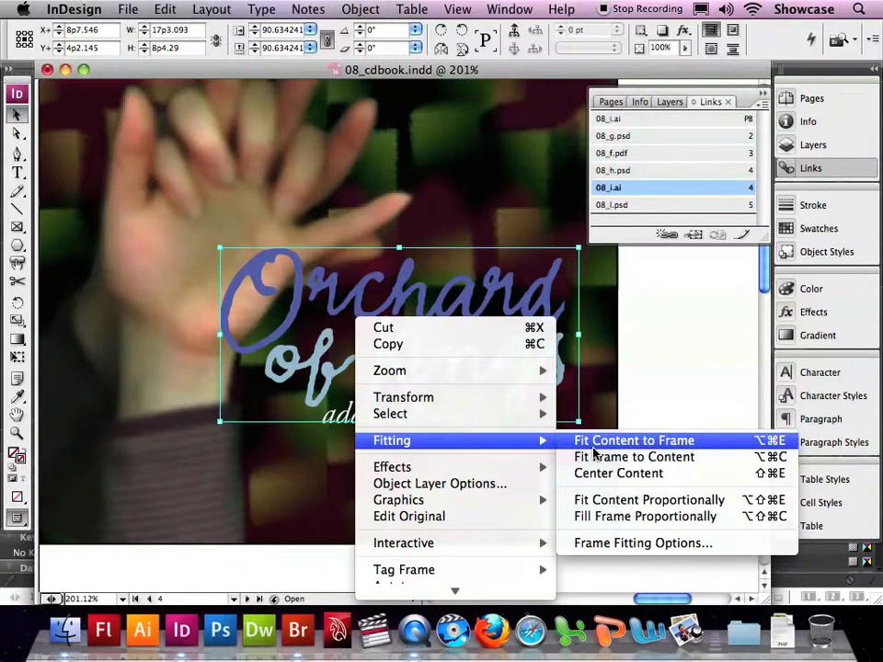
click(602, 498)
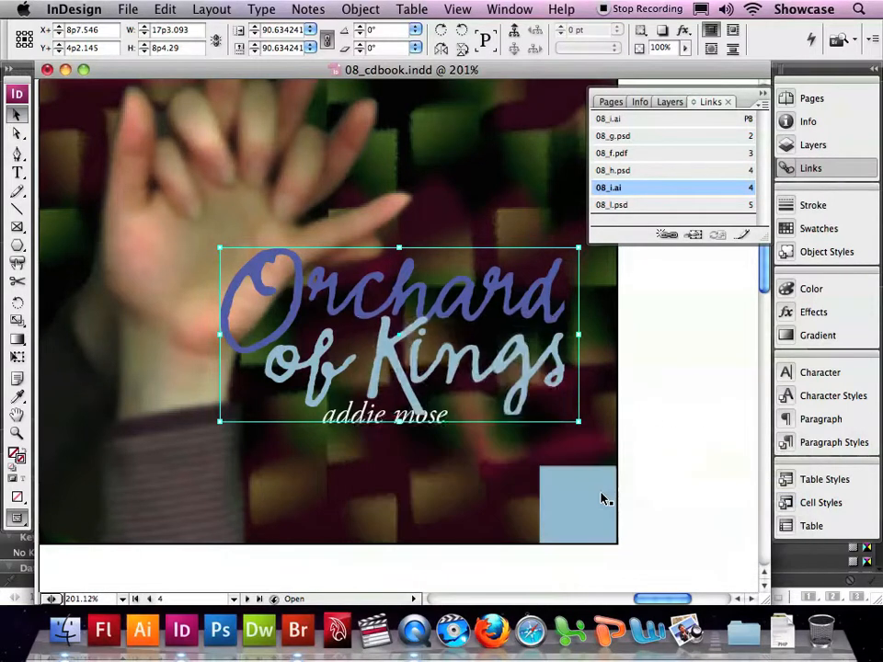
key(super+alt+c)
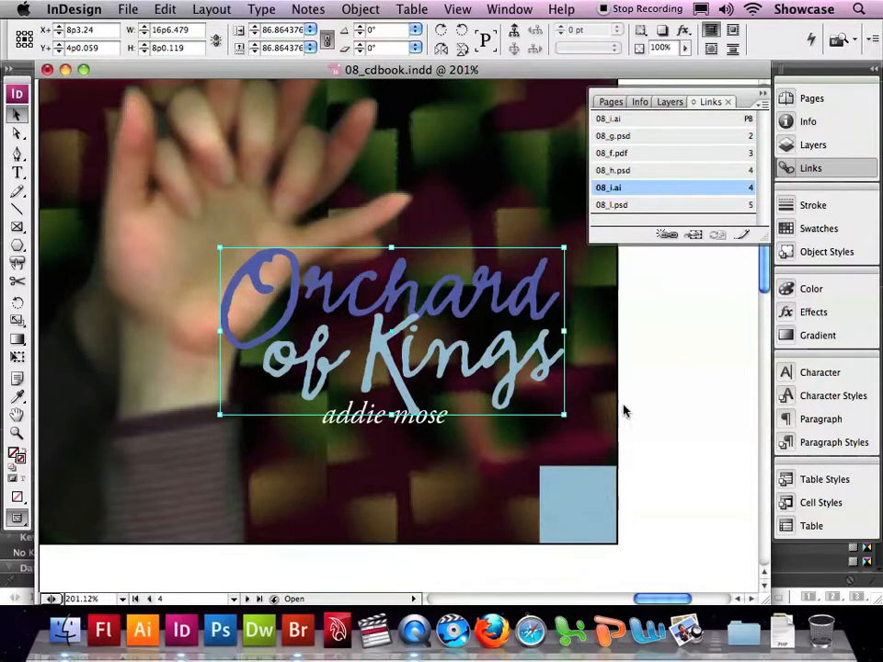
Step: Select the hands photo on the front cover and go to its link, 08_h.psd, among the linked files
click(611, 101)
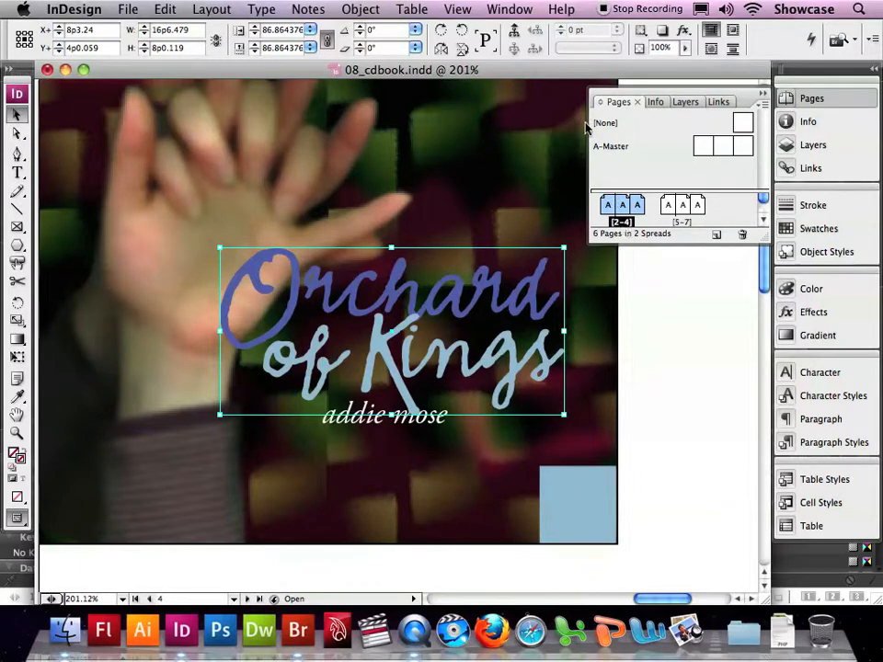
click(457, 9)
click(492, 150)
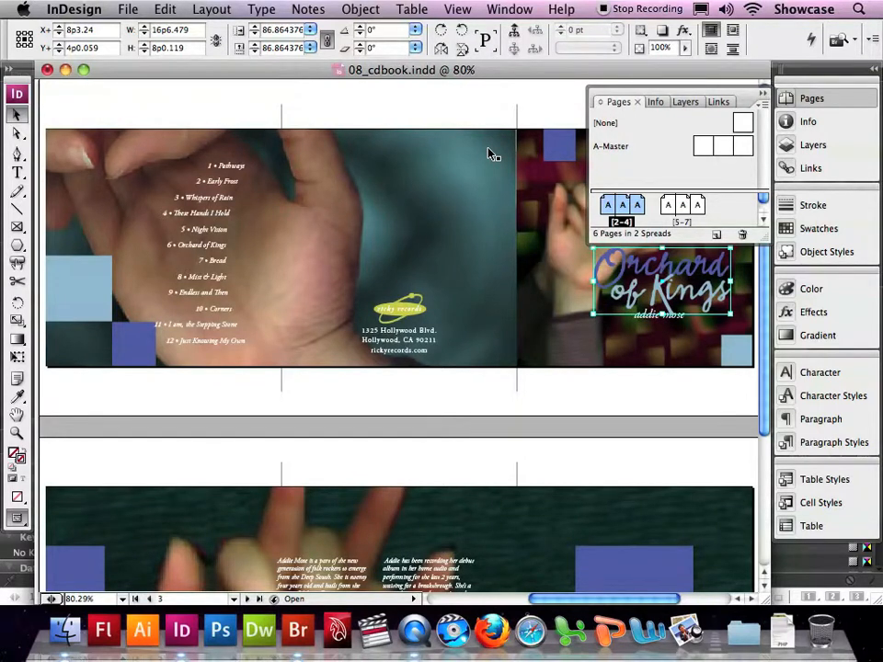
click(762, 94)
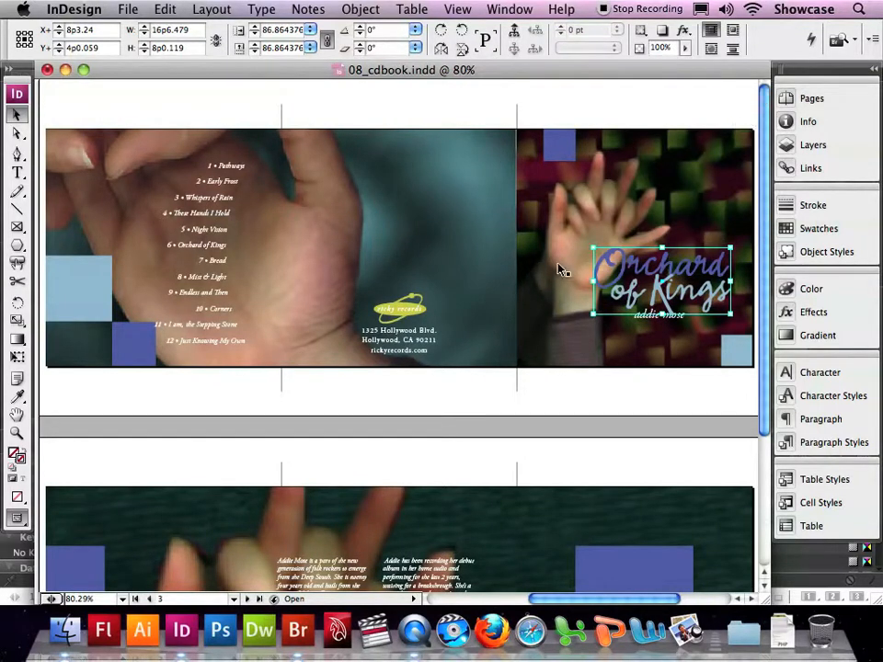
click(574, 227)
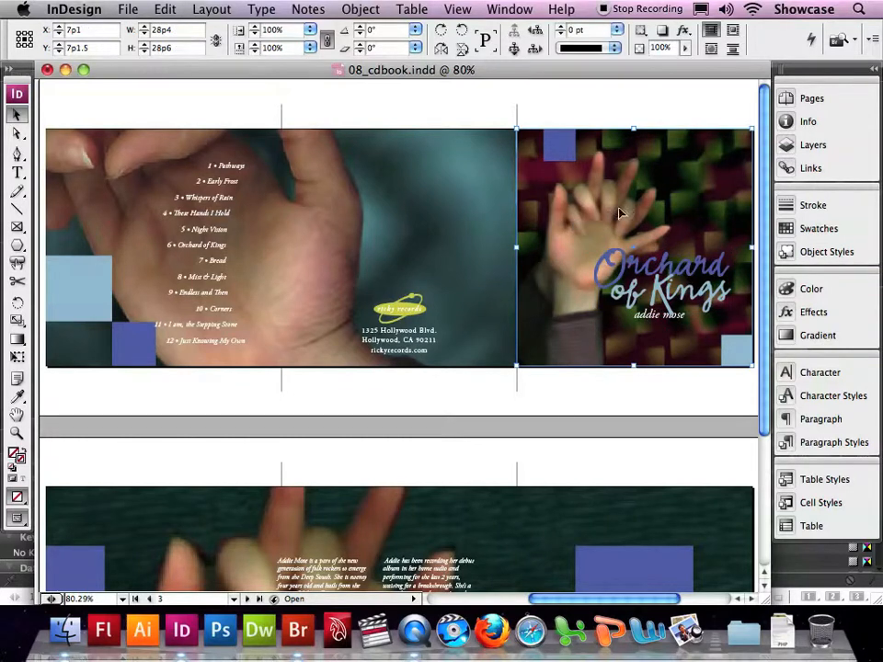
click(802, 169)
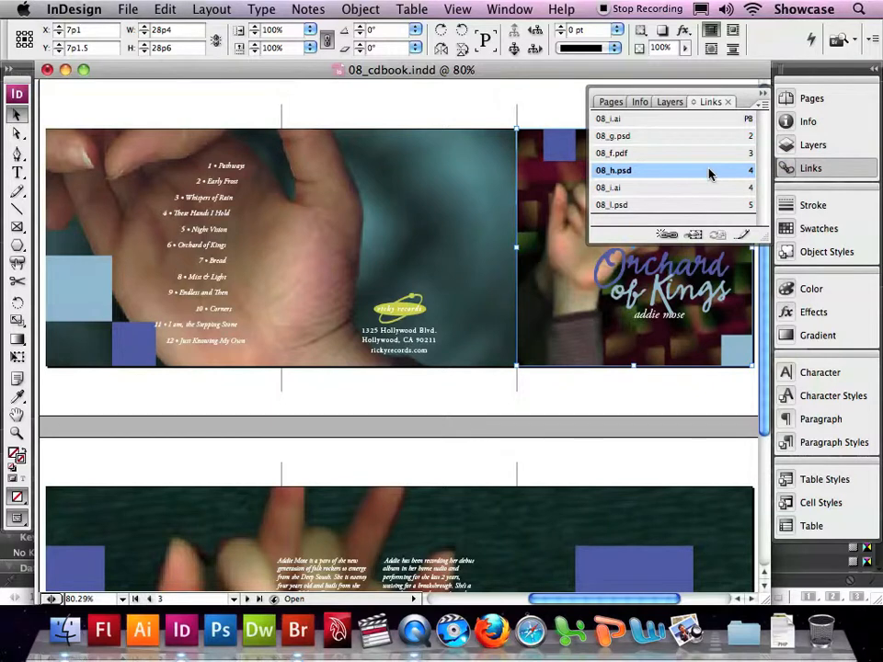
click(694, 236)
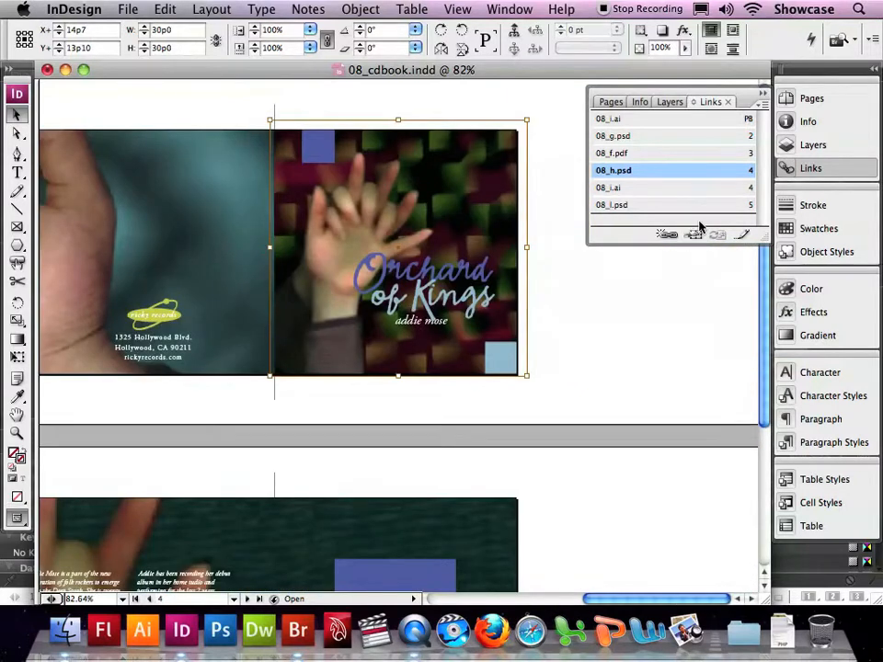
Step: Relink the front cover's 08_h.psd hands photo to 08_j.psd from the Lesson_08 folder
click(762, 93)
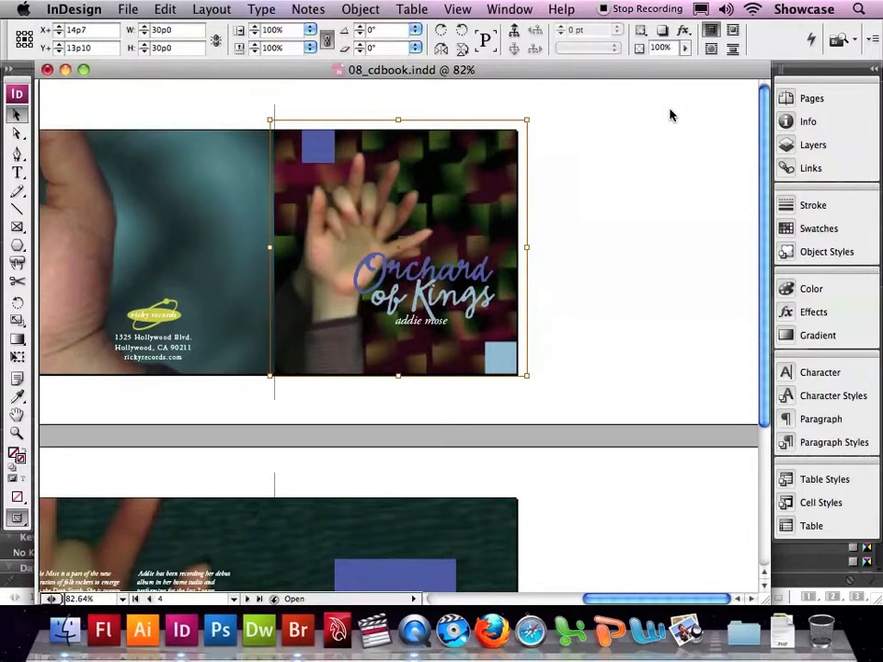
click(784, 169)
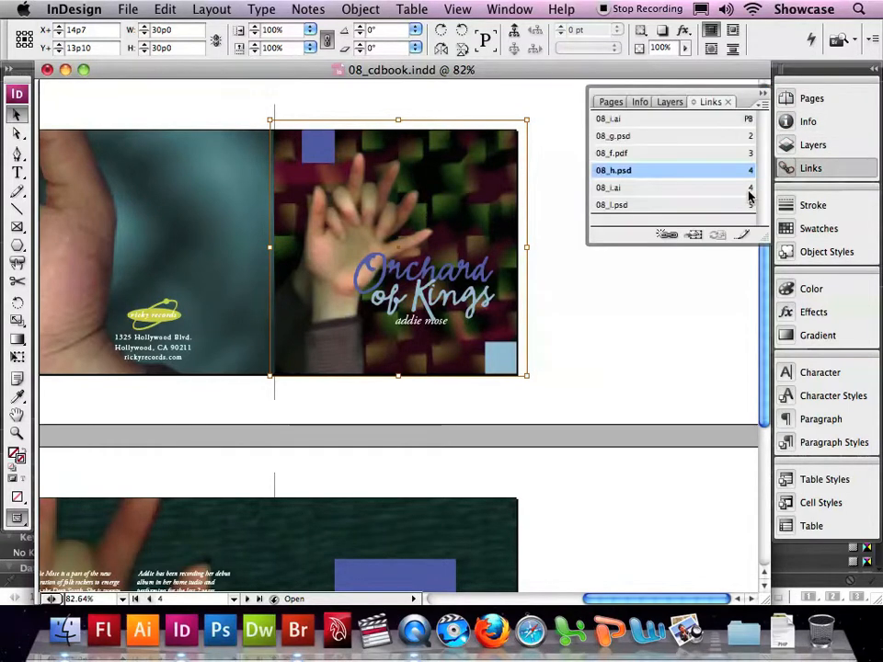
click(666, 236)
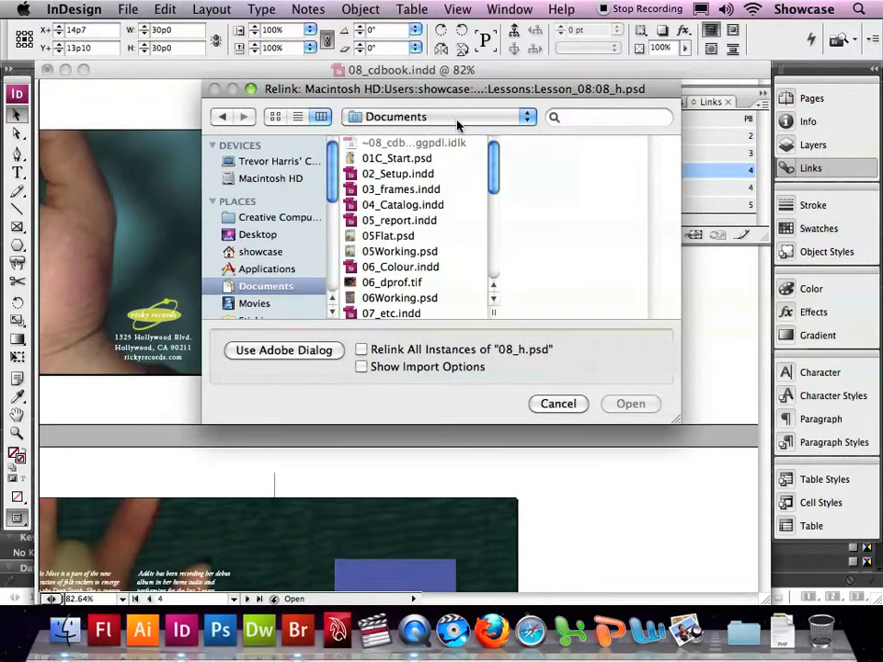
click(300, 219)
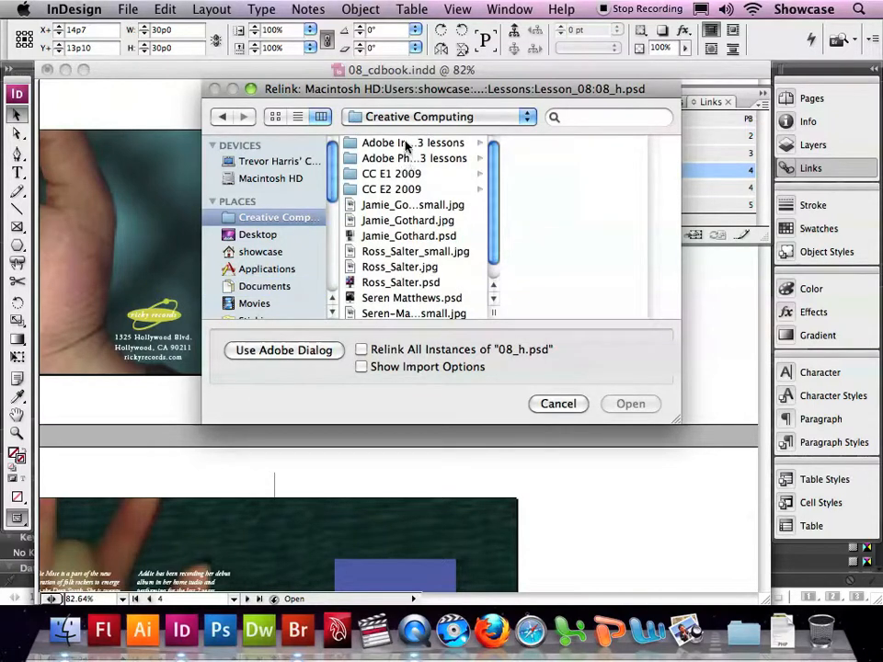
click(406, 145)
click(542, 177)
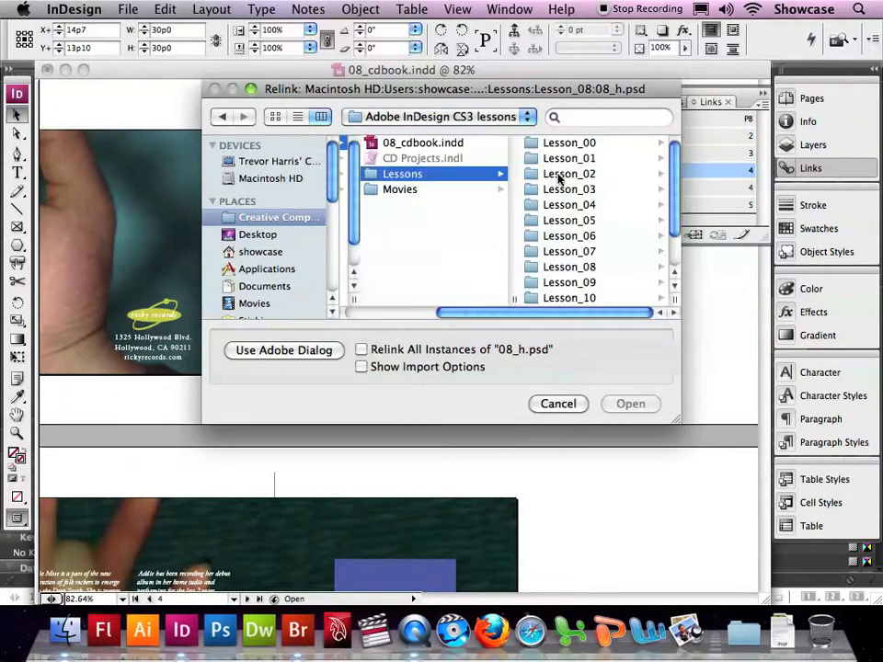
click(581, 267)
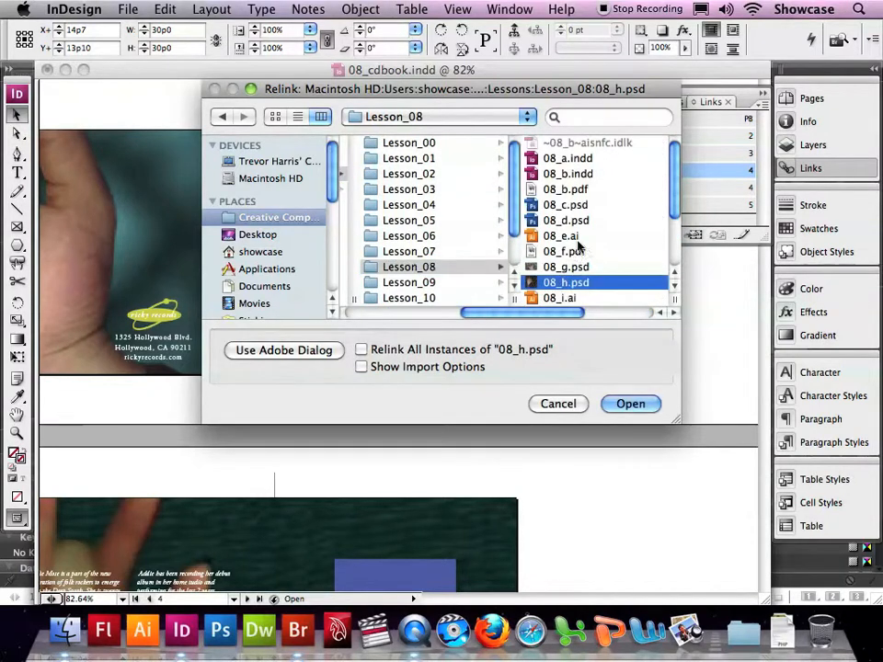
scroll(582, 226, down, 1)
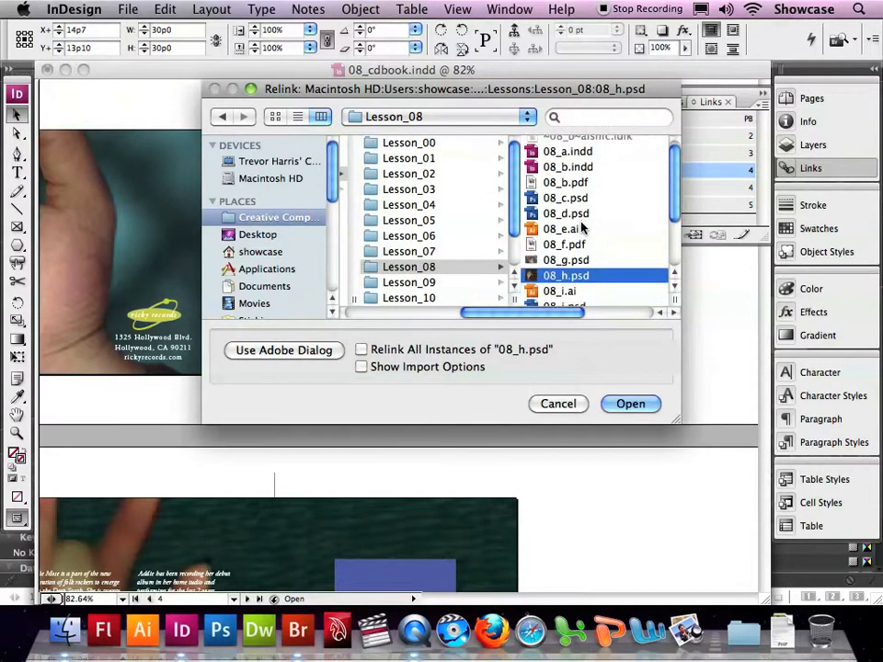
scroll(581, 226, down, 1)
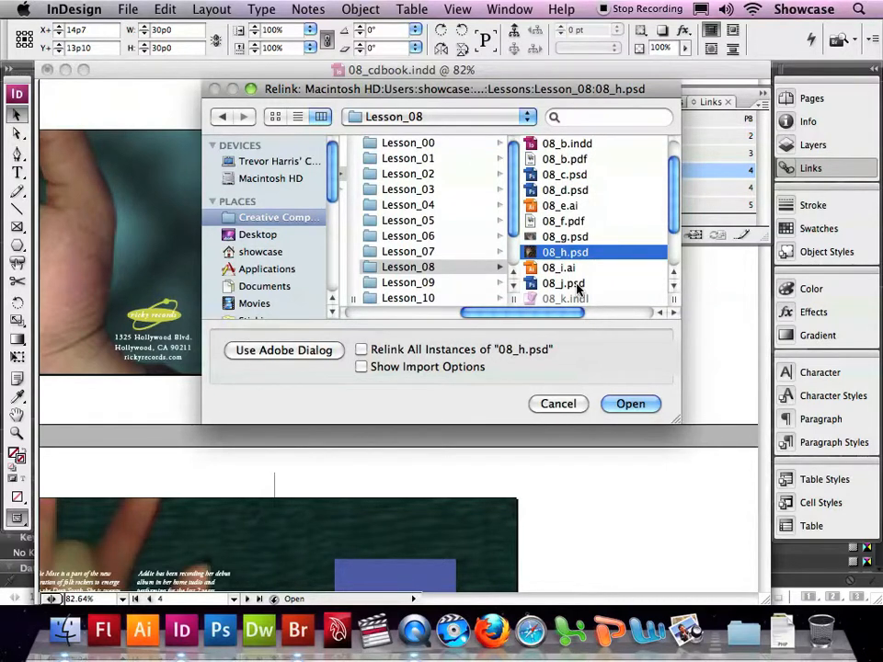
click(577, 286)
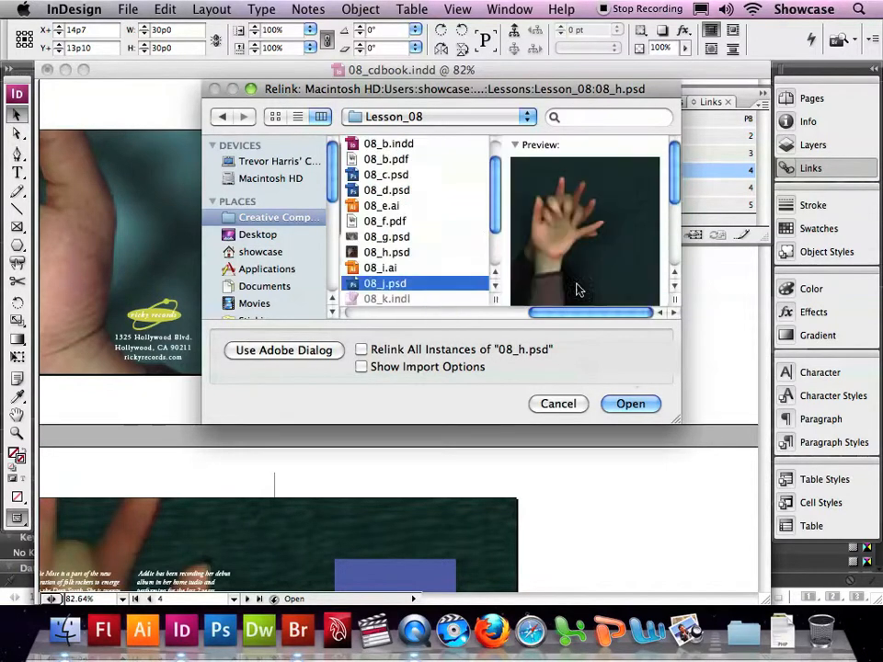
click(629, 405)
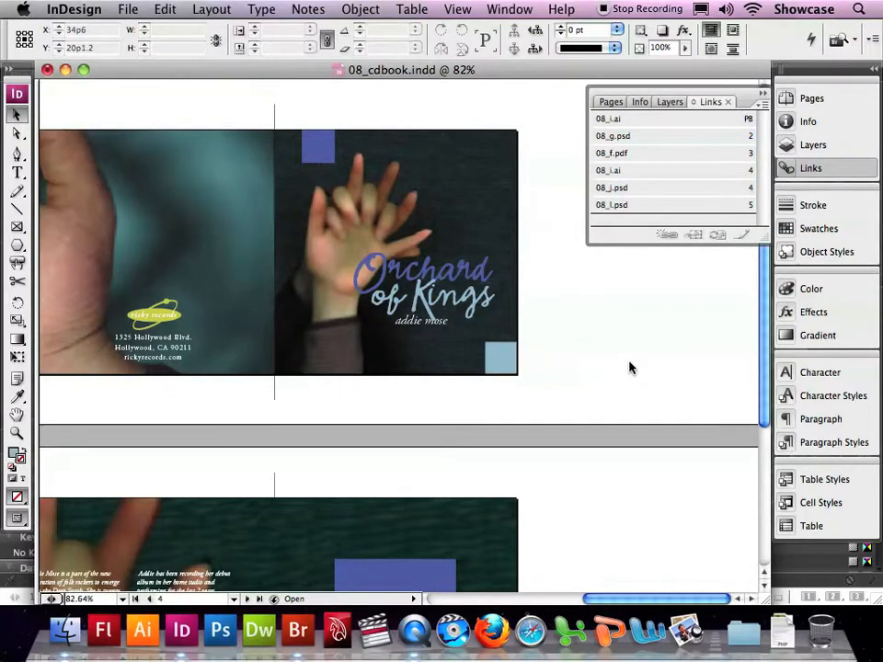
Step: Undo the cover photo's relink and redo it to compare the two images
click(166, 9)
click(170, 35)
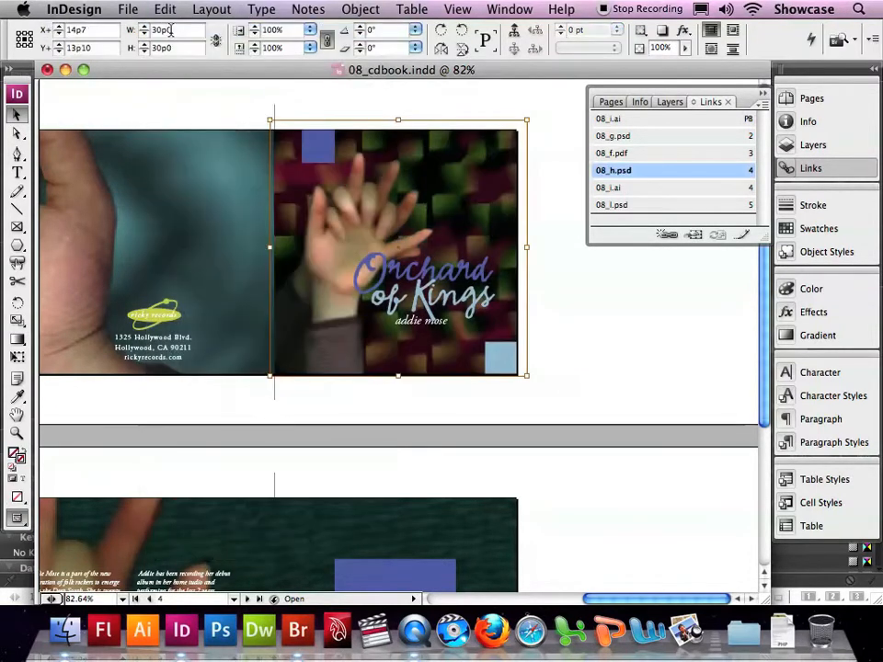
click(168, 9)
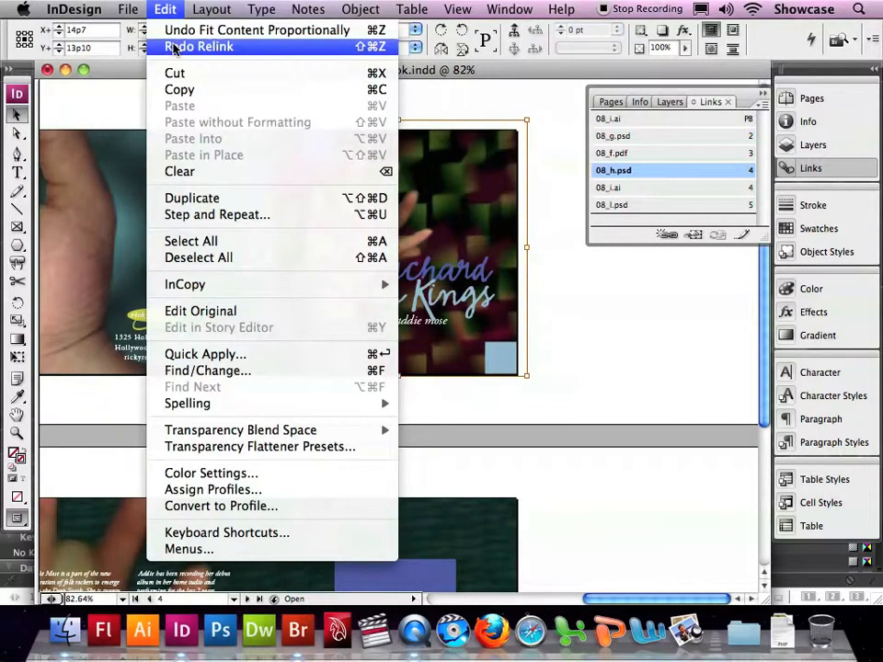
click(173, 47)
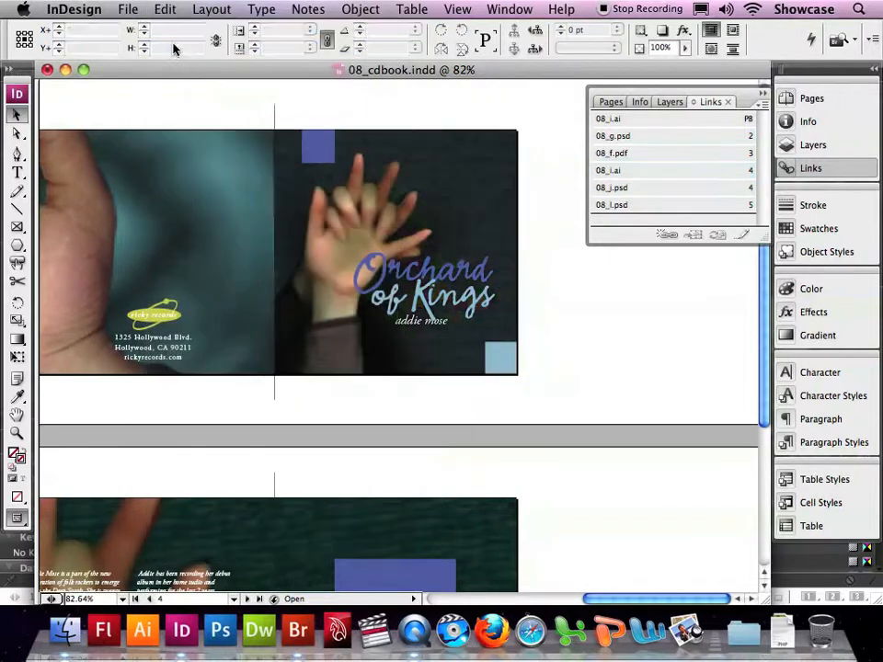
Step: Save the CD booklet document under its existing name
click(128, 9)
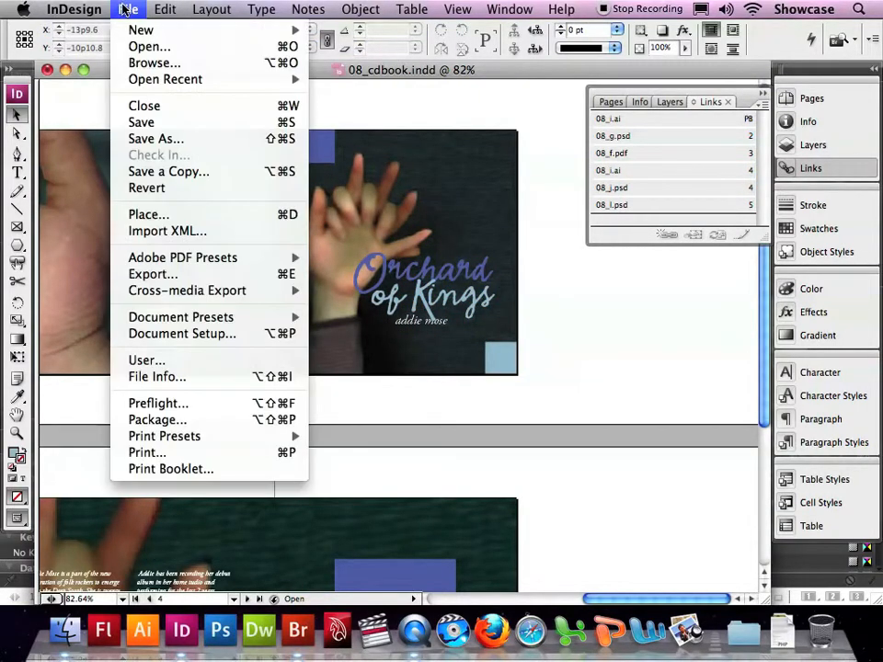
click(143, 124)
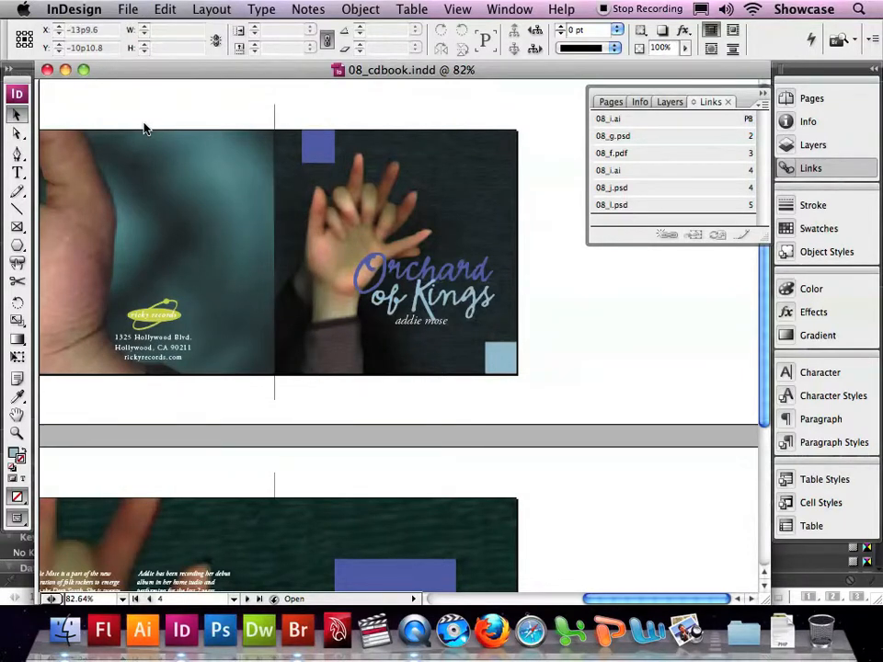
Step: Go to the 08_i.ai title graphic on page 4 and set its display performance to High Quality Display
click(618, 170)
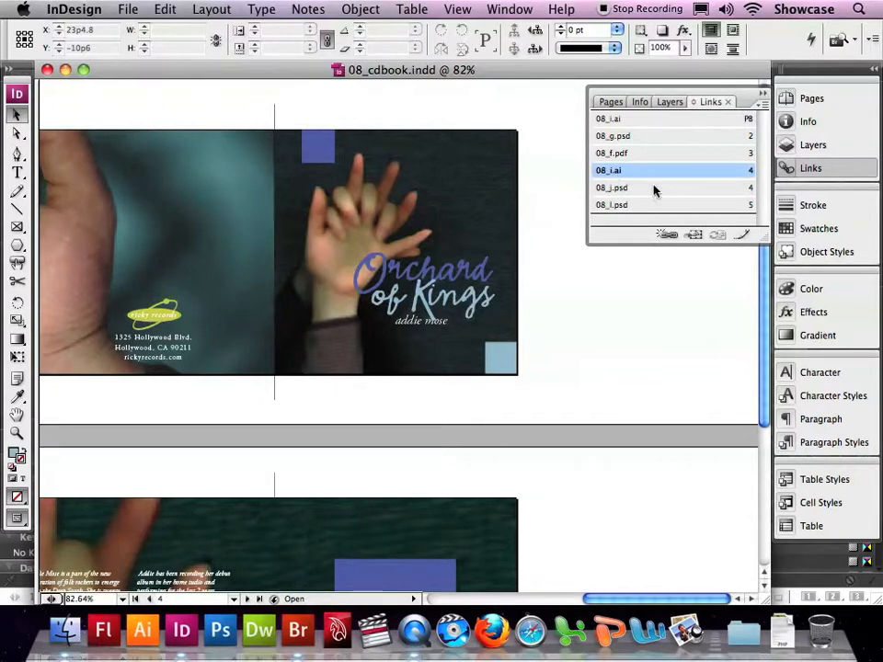
click(694, 235)
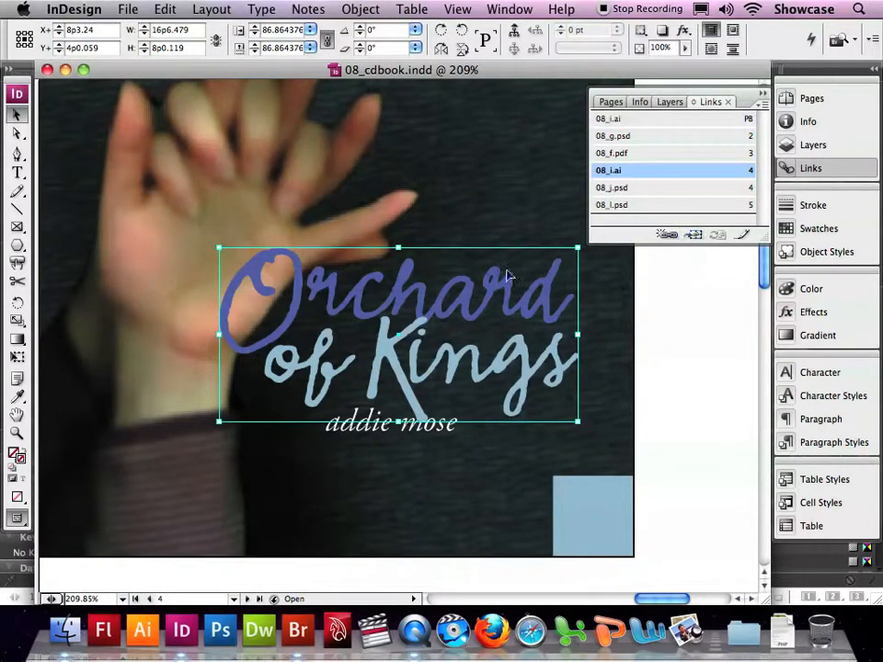
right_click(449, 332)
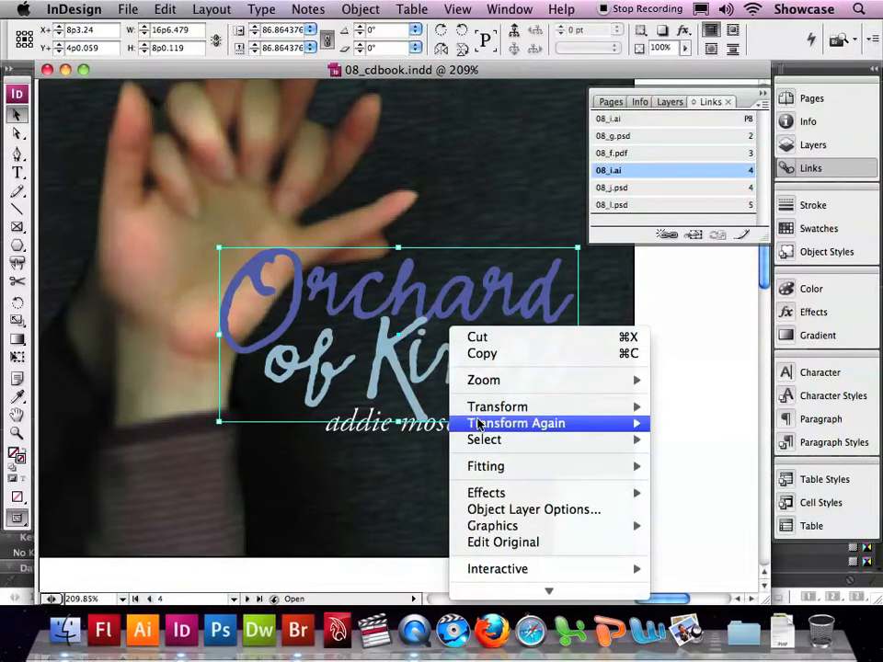
mouse_move(480, 424)
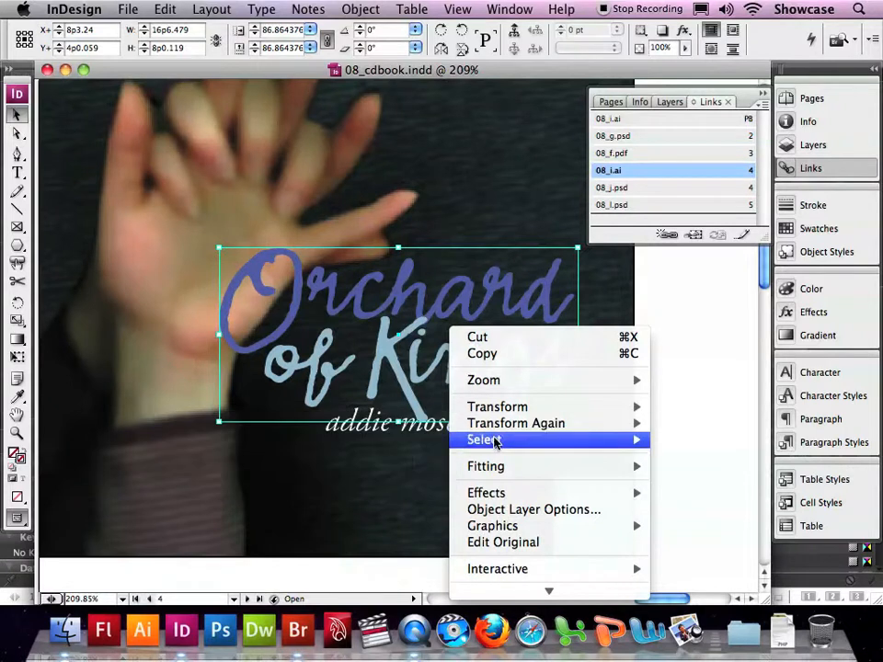
mouse_move(508, 587)
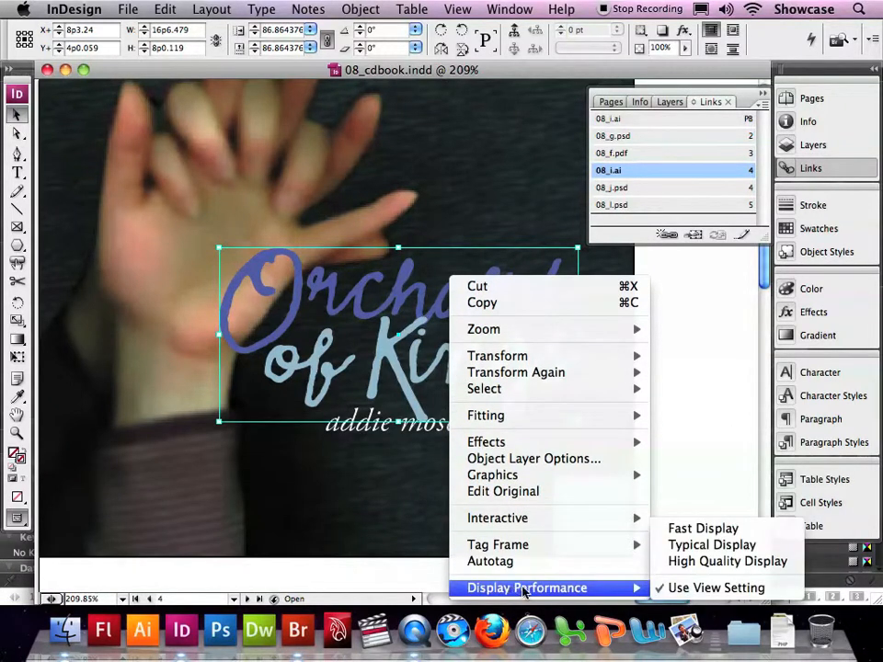
click(696, 562)
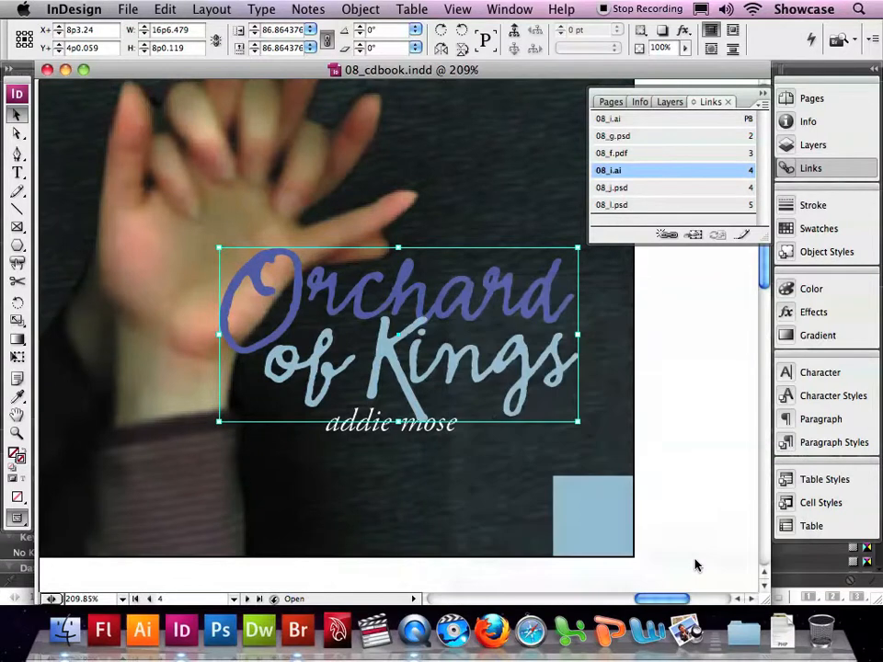
Step: Go to page 7 and load the pear image 08_c.psd from the Lesson_08 folder for placing
click(793, 100)
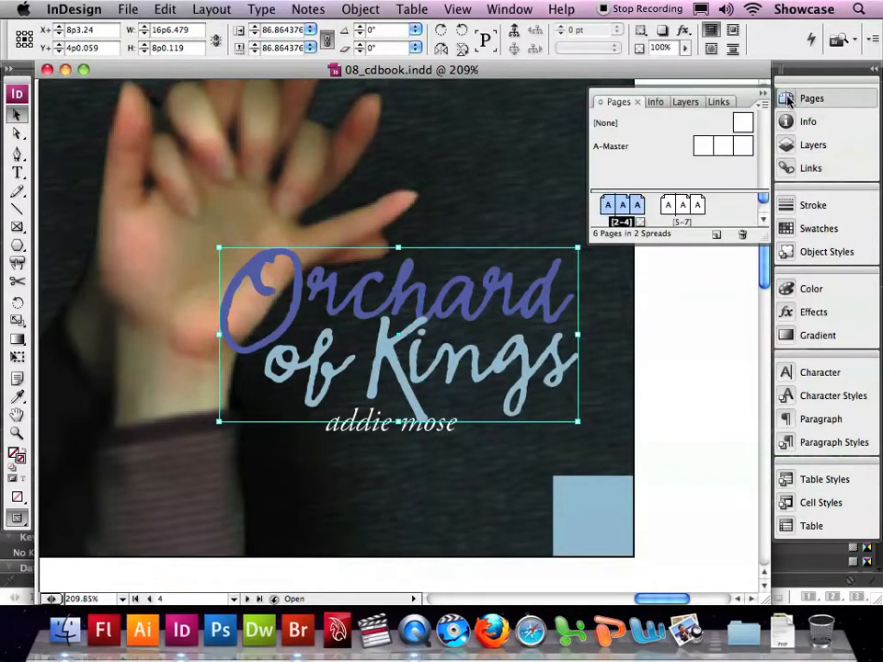
double_click(697, 208)
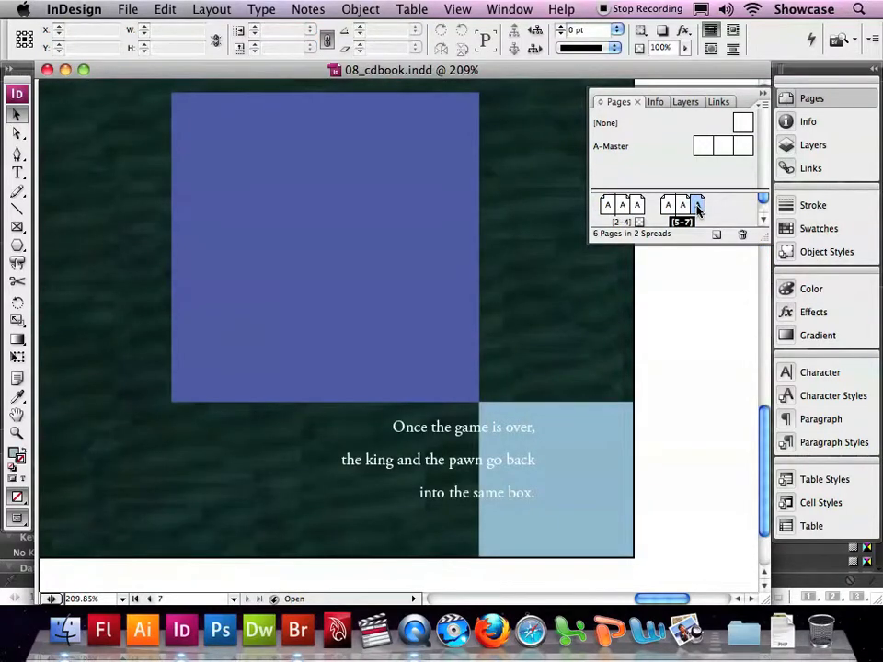
click(126, 10)
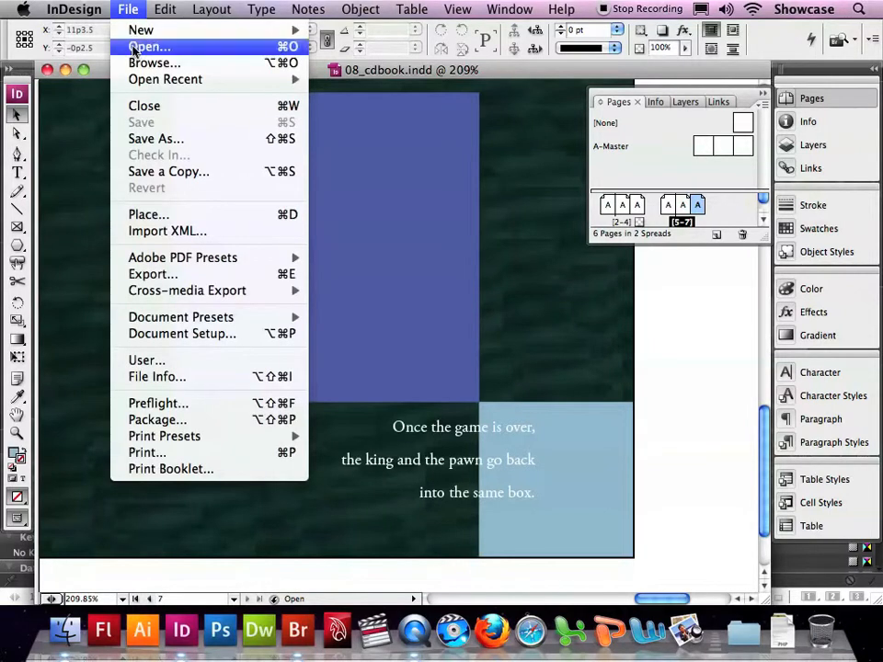
click(147, 213)
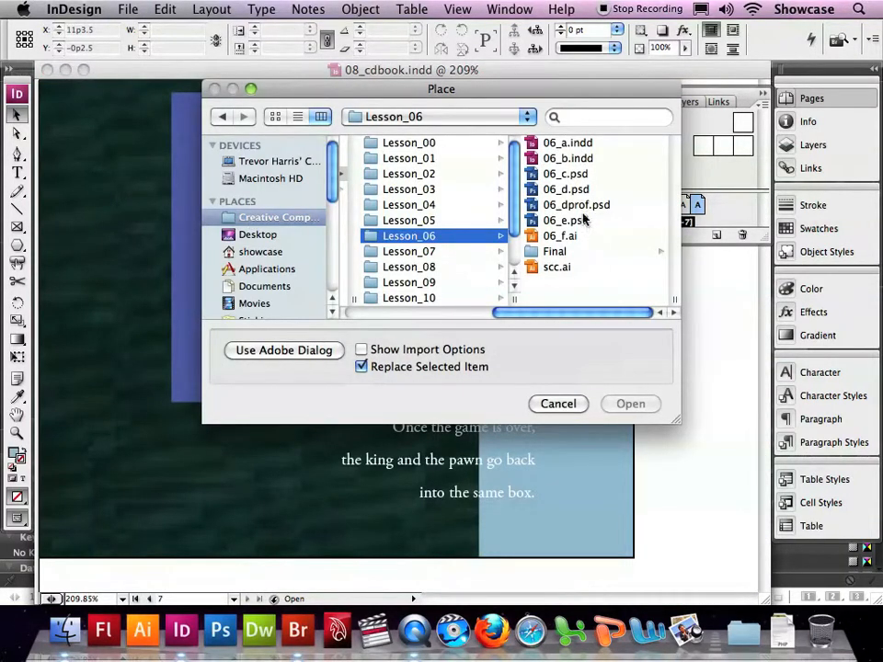
click(443, 265)
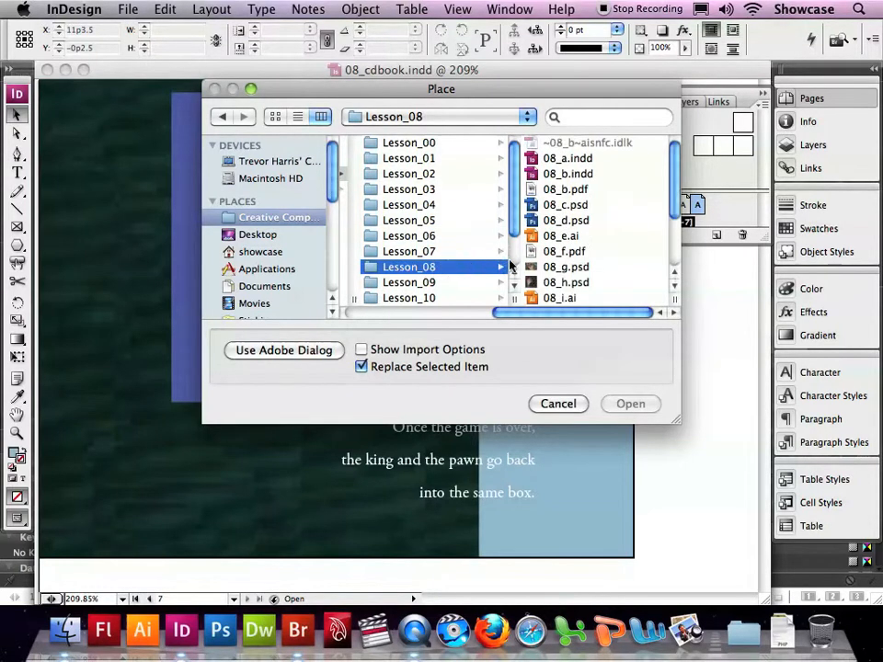
click(570, 205)
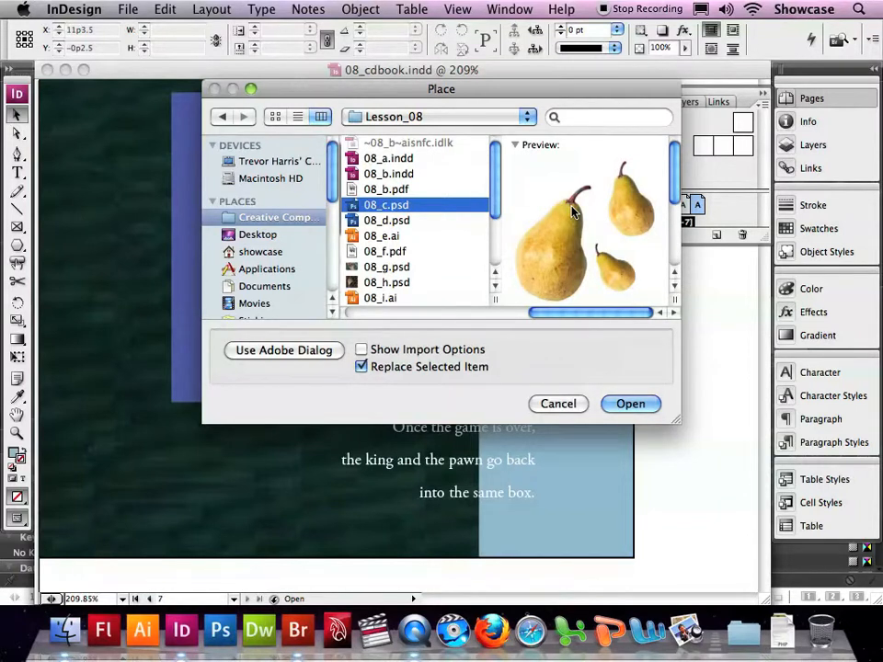
click(631, 405)
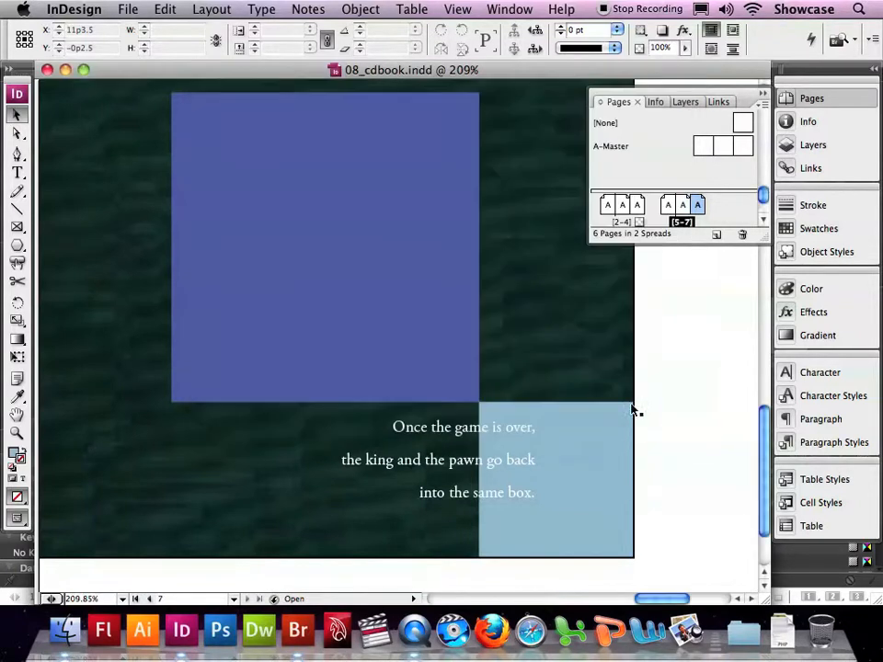
Step: Make the Photos layer active and place the pear image over the purple square, starting just outside the square's upper-left corner
click(794, 146)
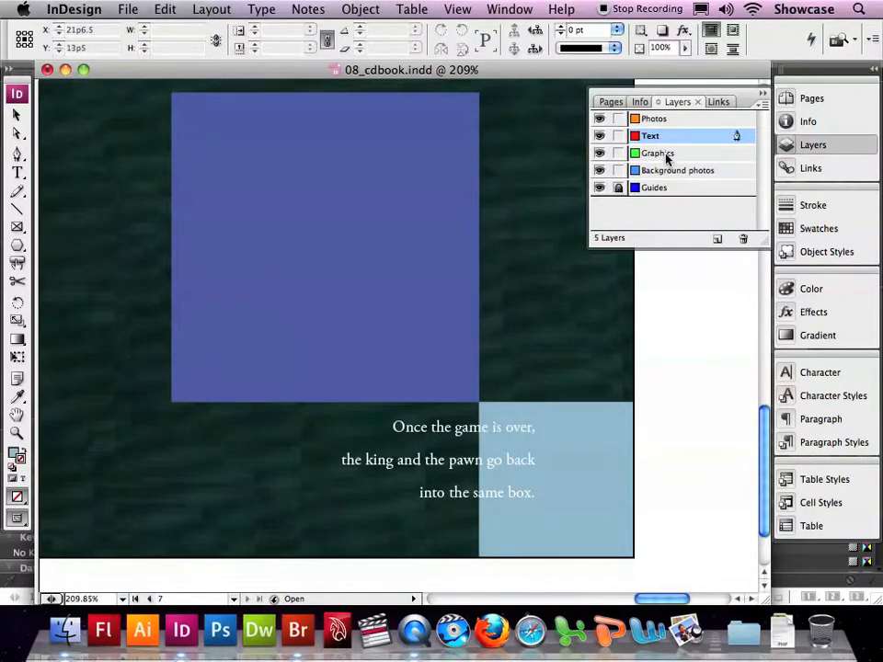
click(661, 120)
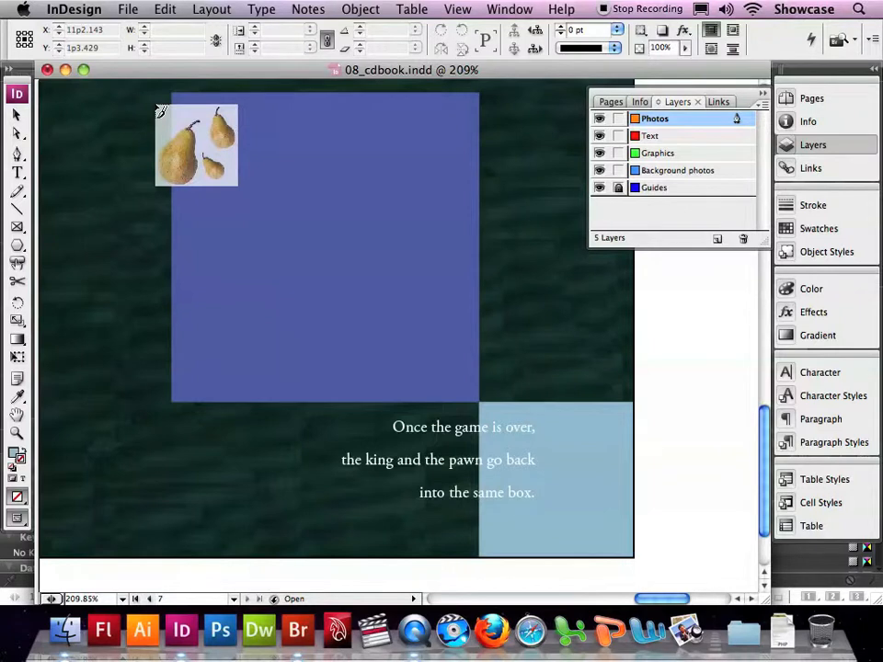
click(156, 105)
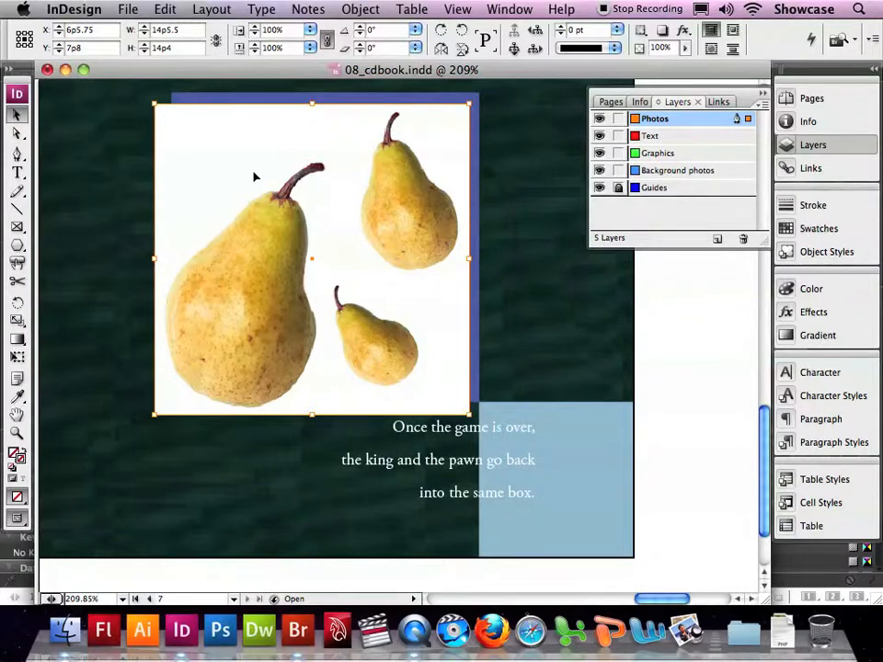
Step: Set the placed pear image's clipping path type to Detect Edges with the preview turned on
click(358, 9)
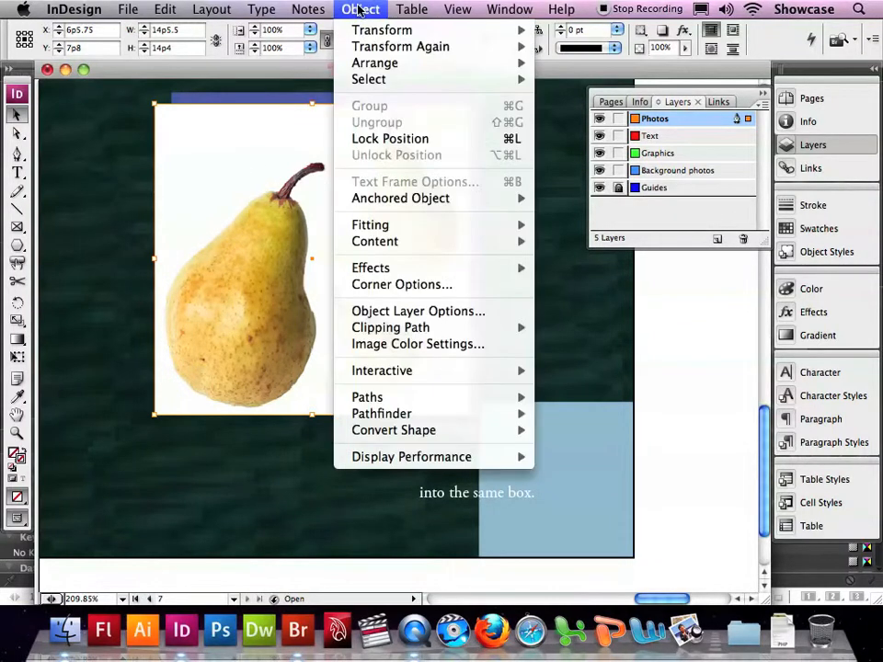
mouse_move(516, 327)
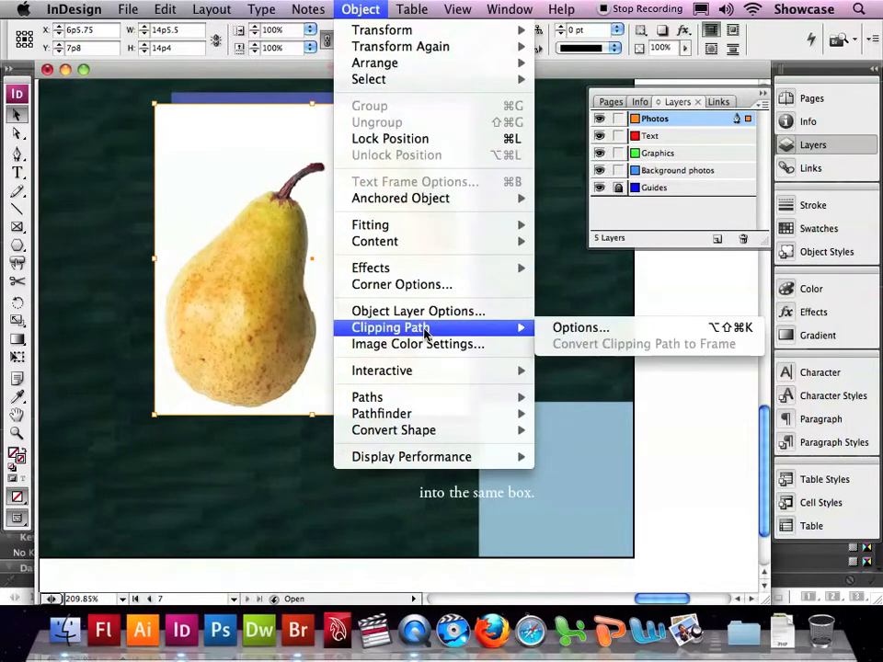
click(558, 329)
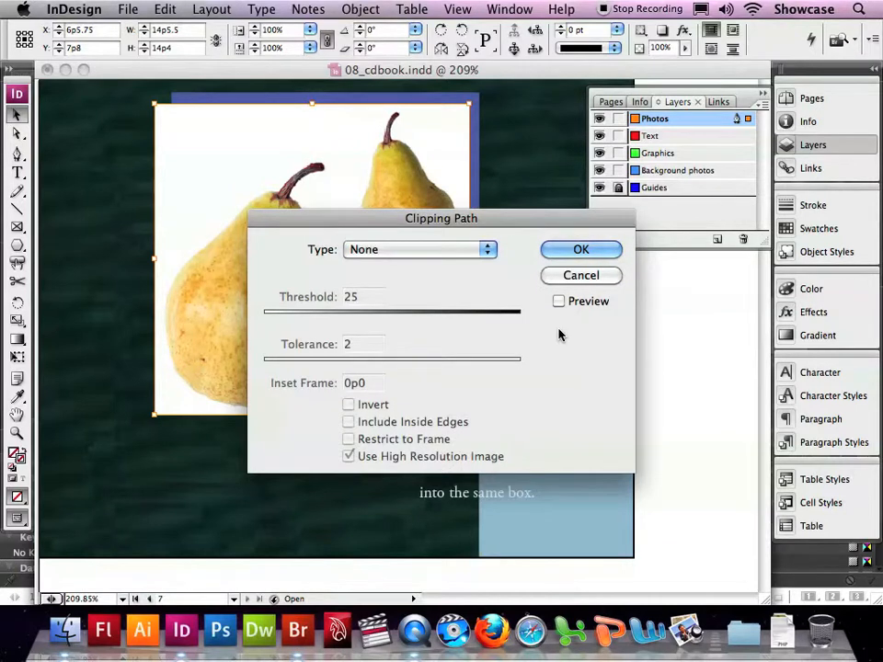
click(409, 251)
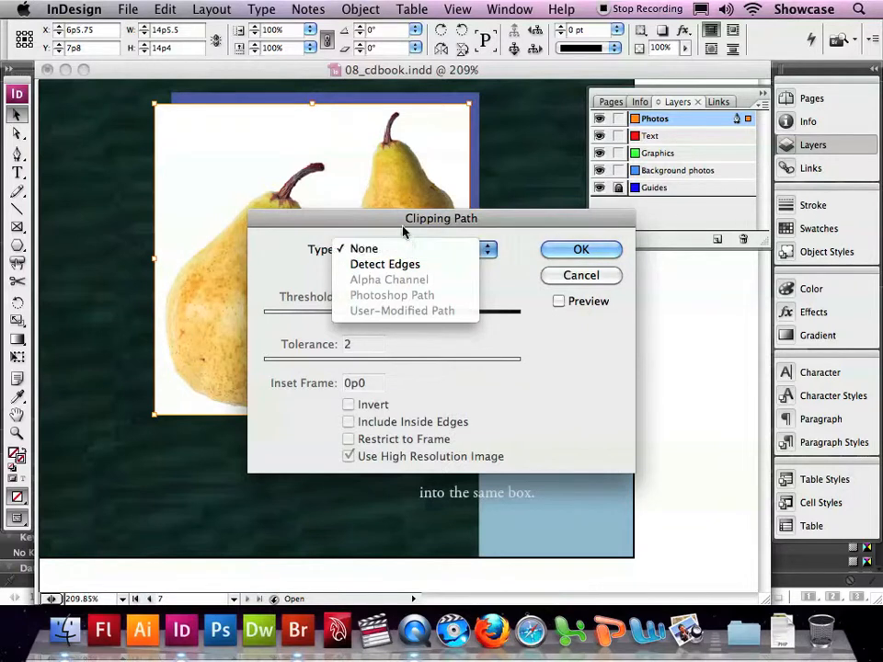
drag(402, 232, 663, 250)
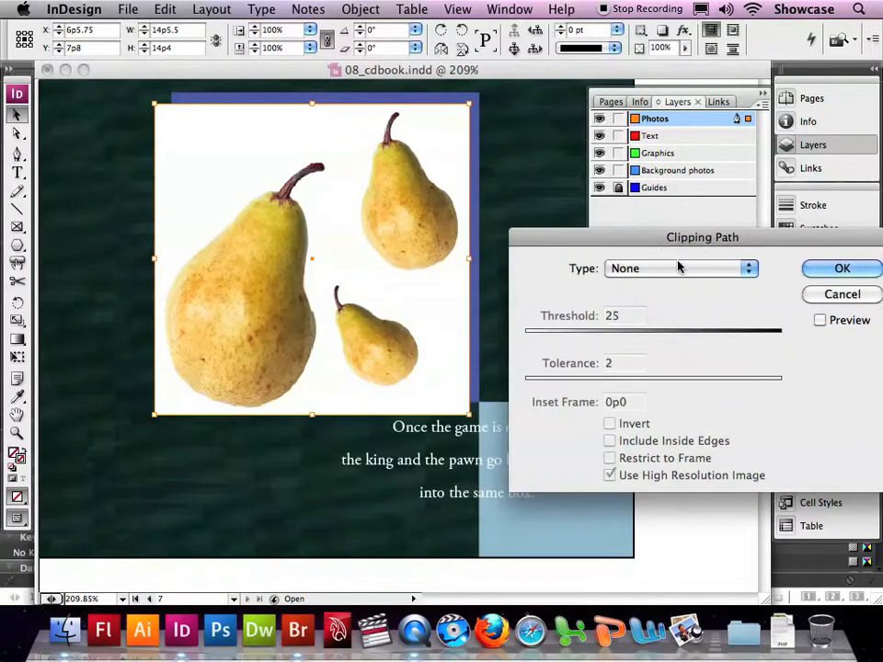
click(677, 268)
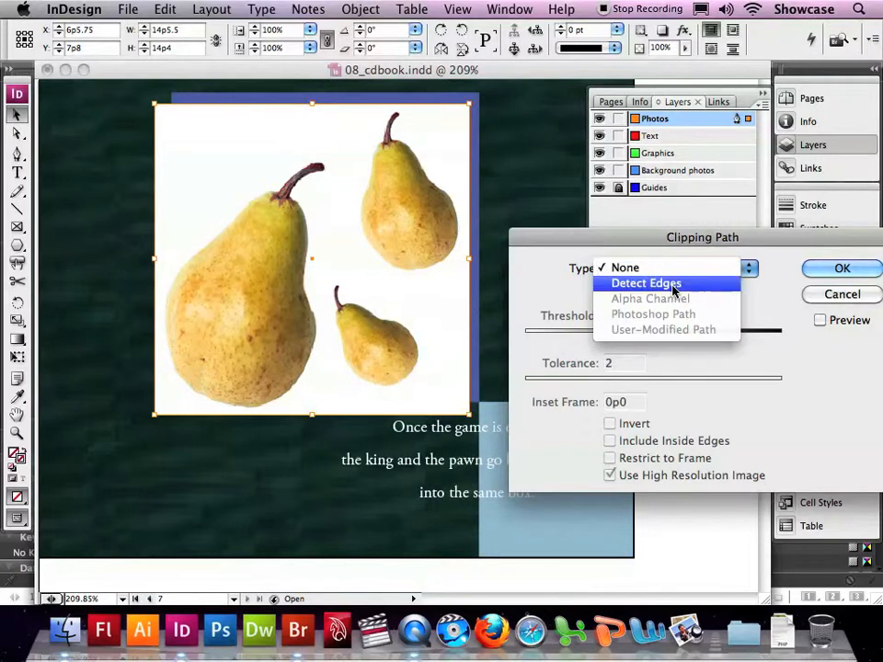
click(674, 284)
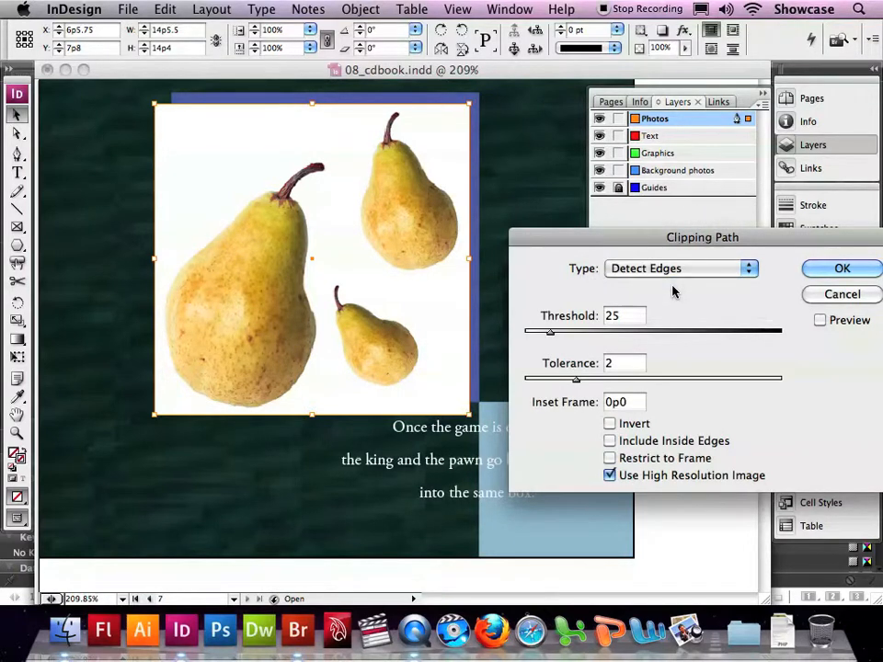
click(820, 321)
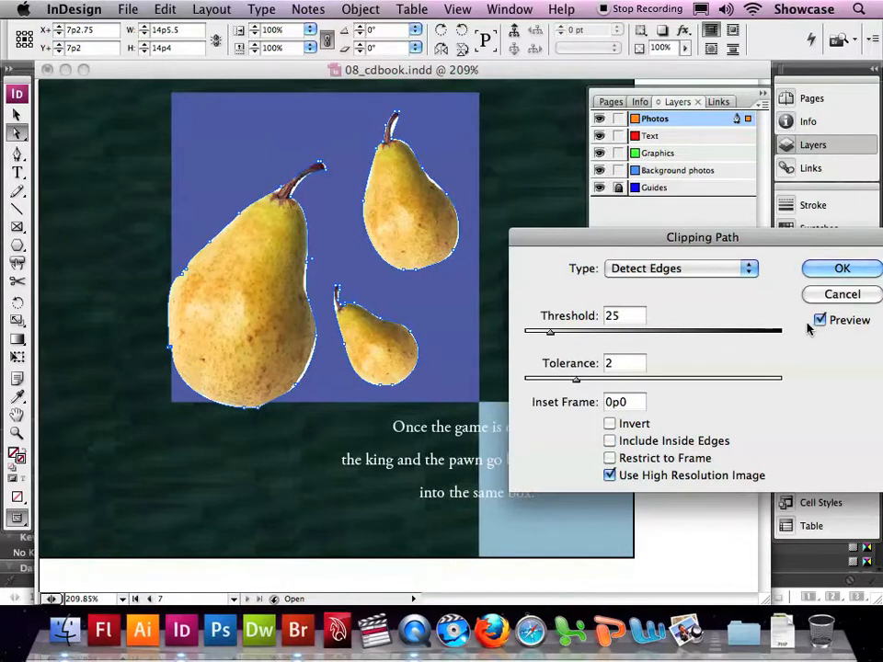
Step: Tune the pear image's clipping path to threshold 20, tolerance about 1.65 and inset frame 0p1, and apply it
drag(550, 333, 566, 337)
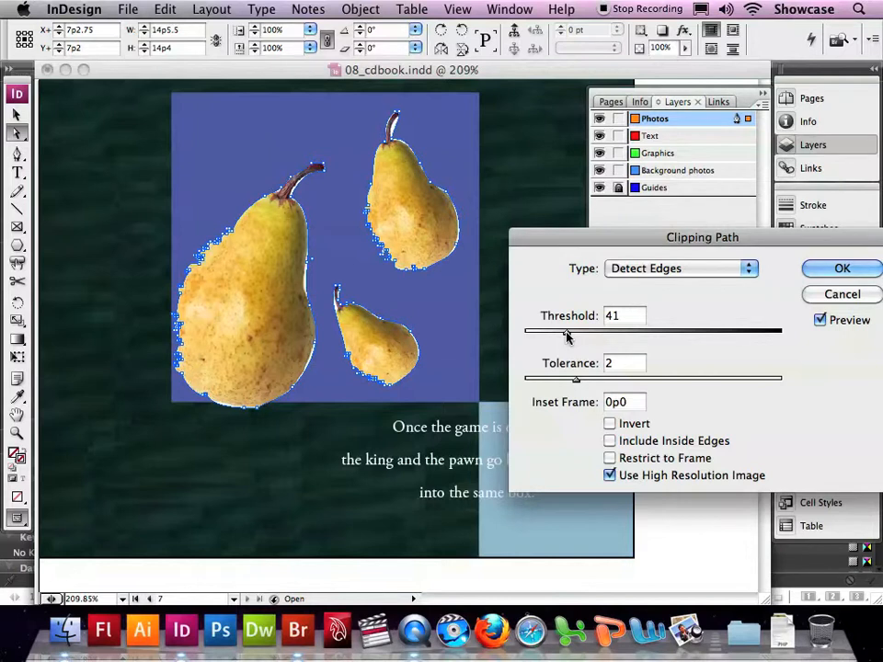
drag(566, 337, 546, 336)
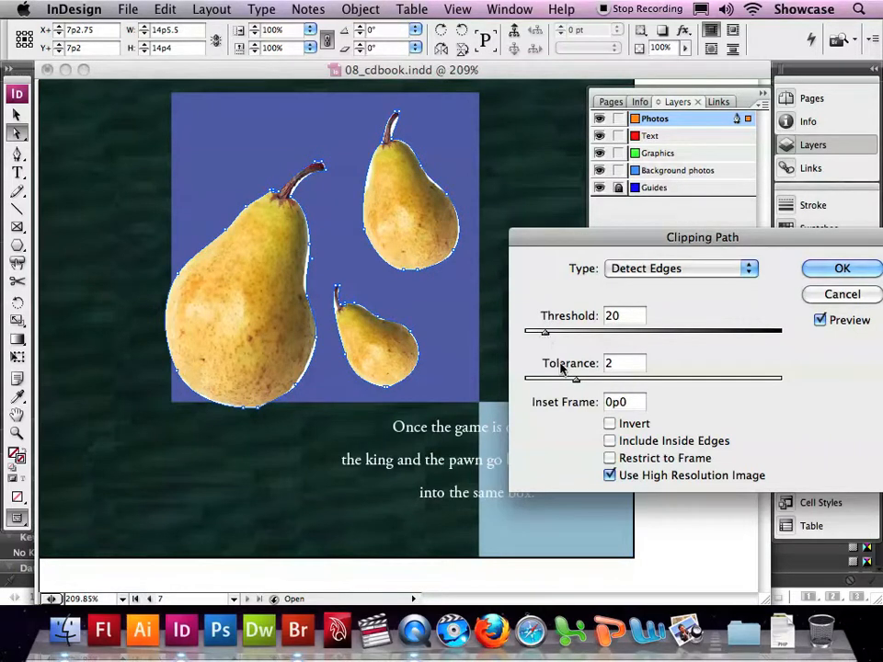
drag(578, 383, 559, 383)
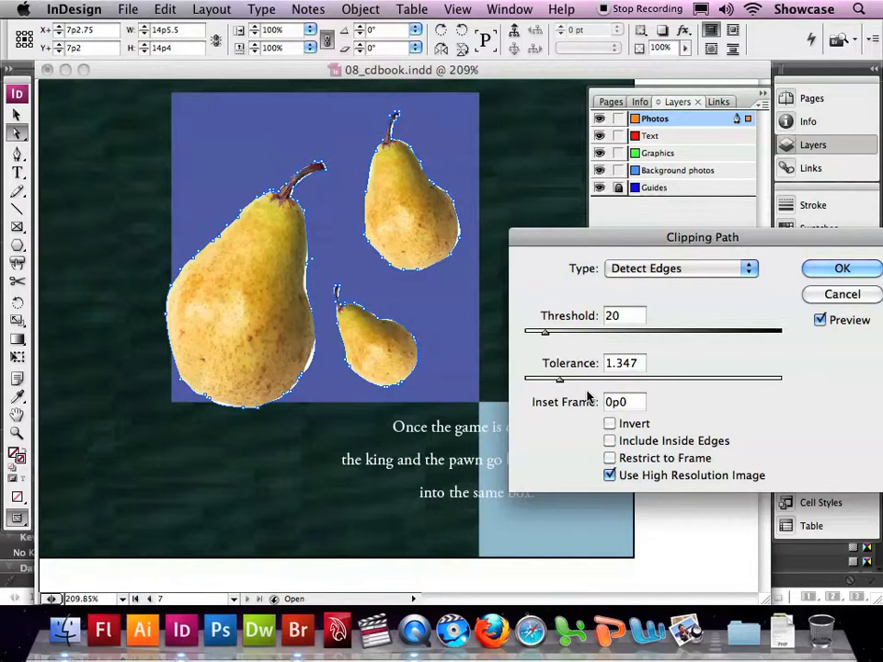
click(631, 401)
click(640, 364)
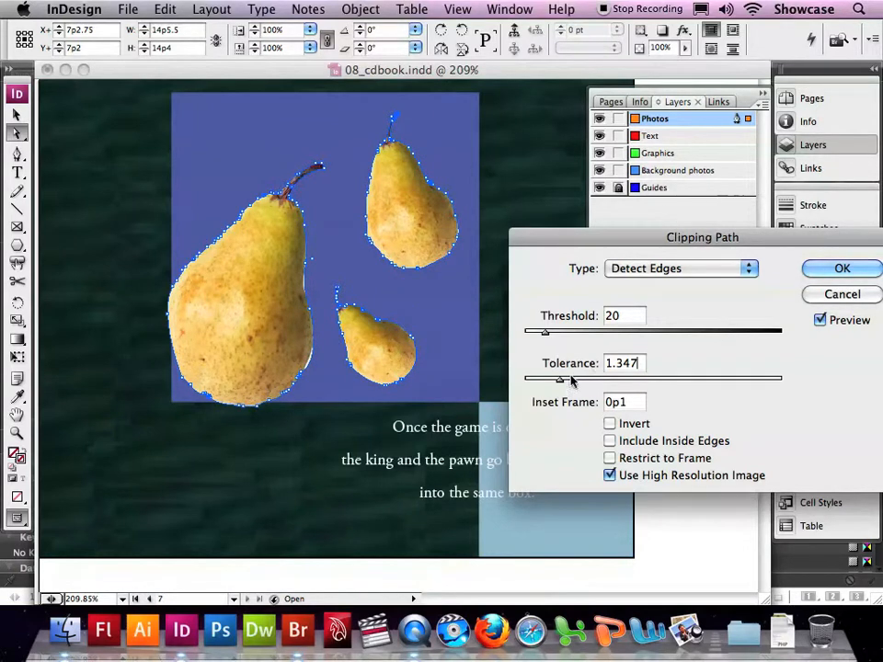
drag(560, 381, 569, 384)
click(633, 403)
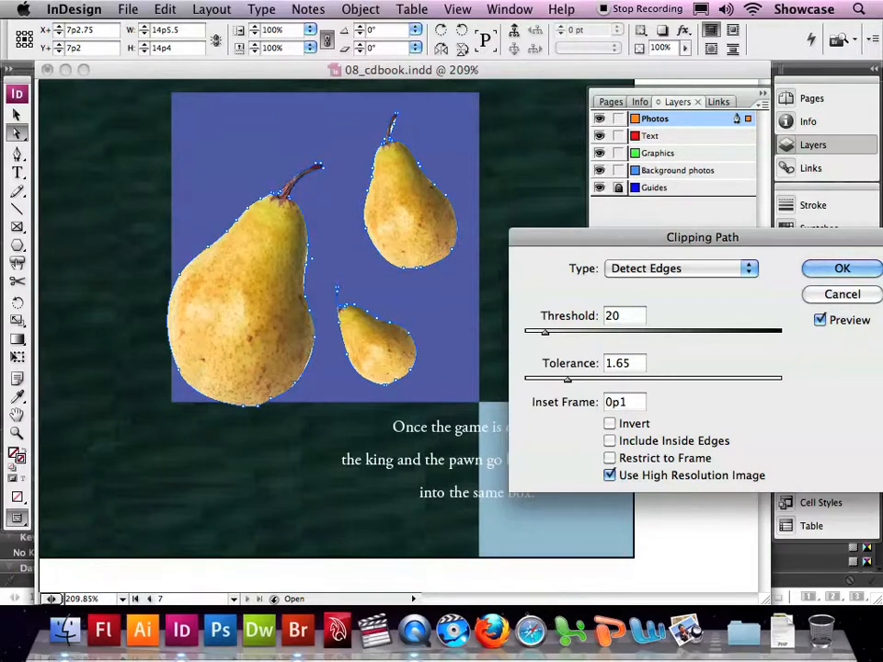
click(825, 272)
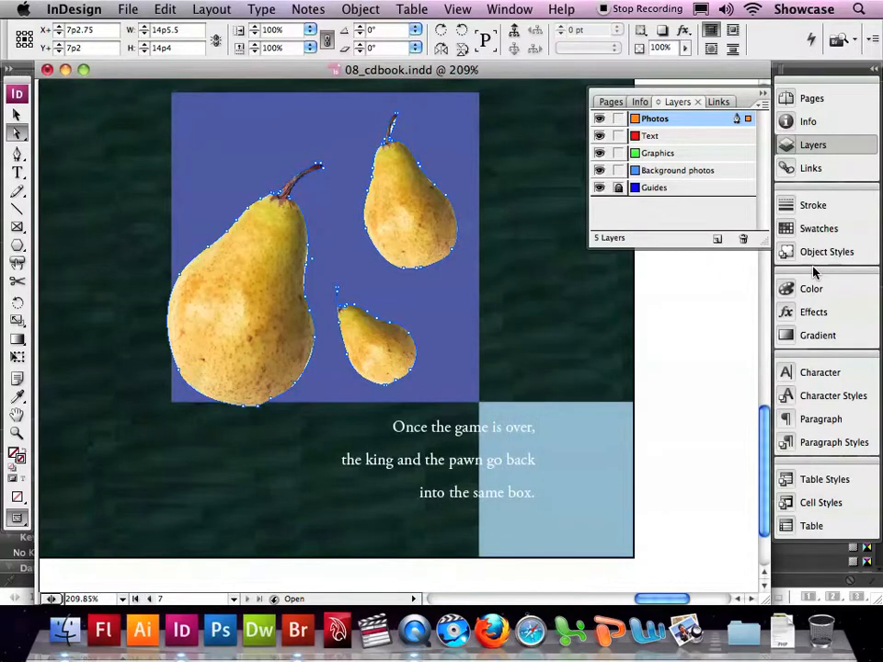
Step: Use the Direct Selection tool to nudge the clipping path point beside the large pear's neck inward, closer to the fruit
click(17, 133)
click(308, 269)
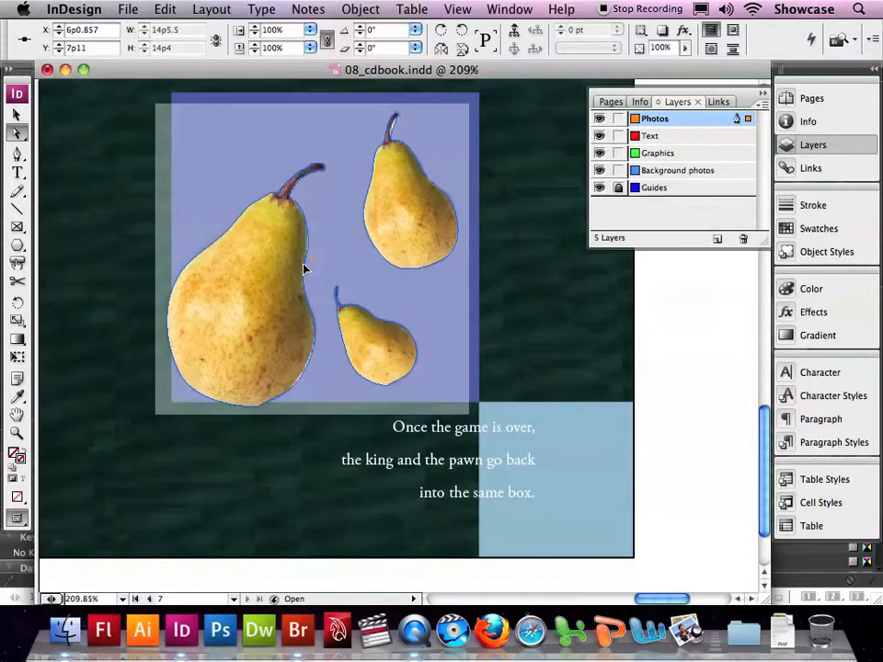
click(306, 265)
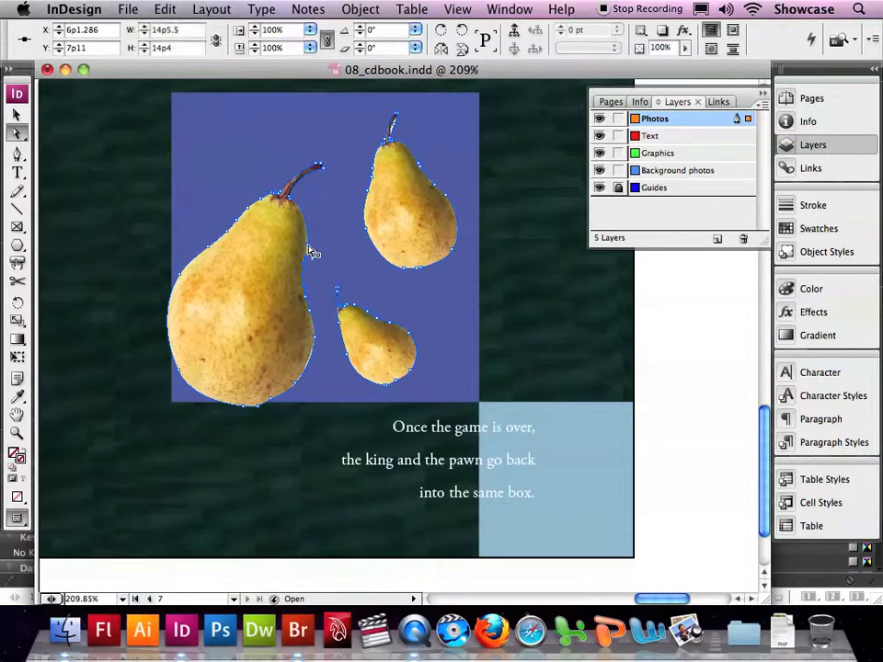
click(307, 249)
click(313, 254)
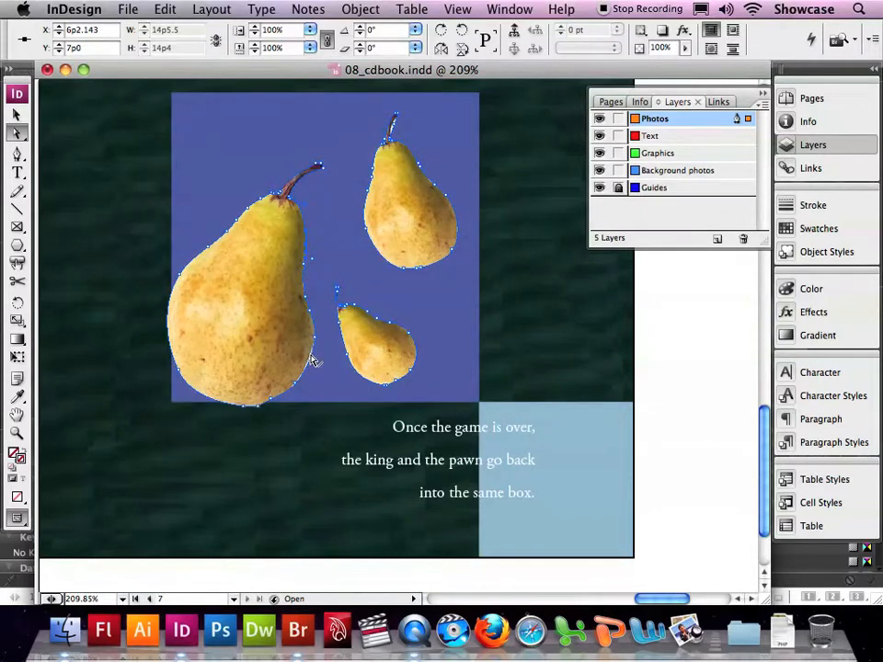
Step: Pull the clipping path points along the large pear's lower-right edge and waist inward to trim the white fringe
click(296, 387)
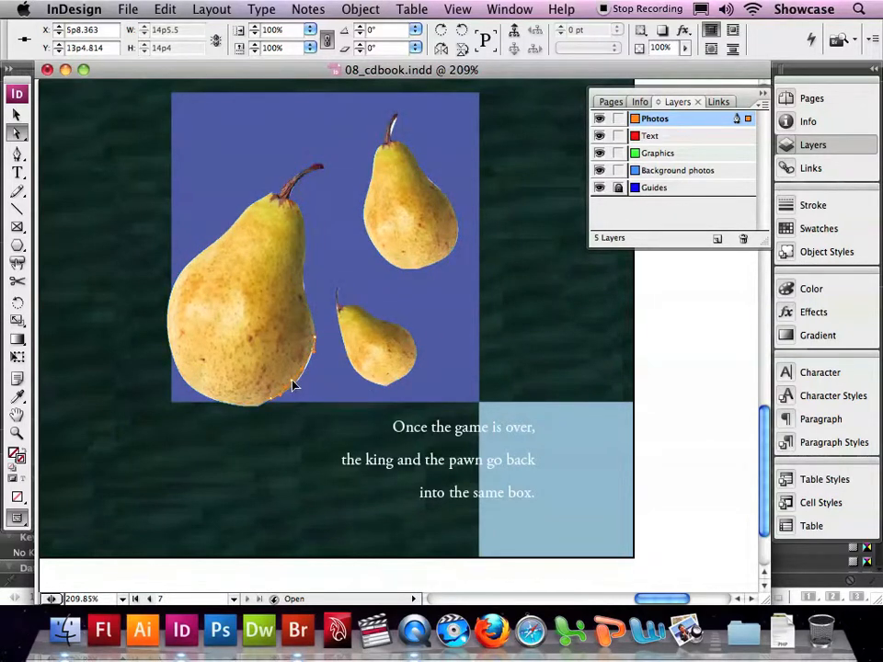
click(297, 385)
drag(295, 379, 296, 379)
click(457, 344)
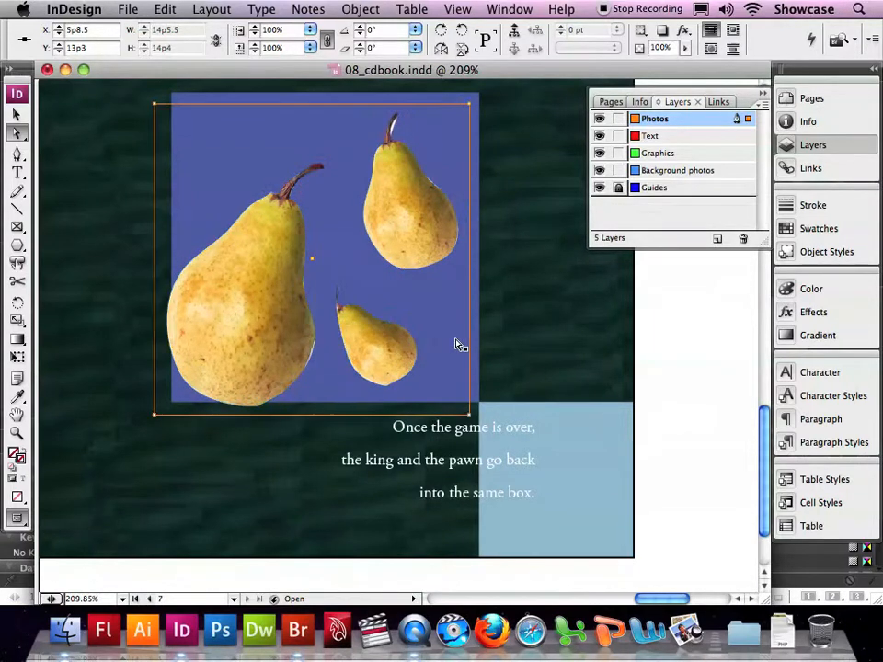
click(309, 337)
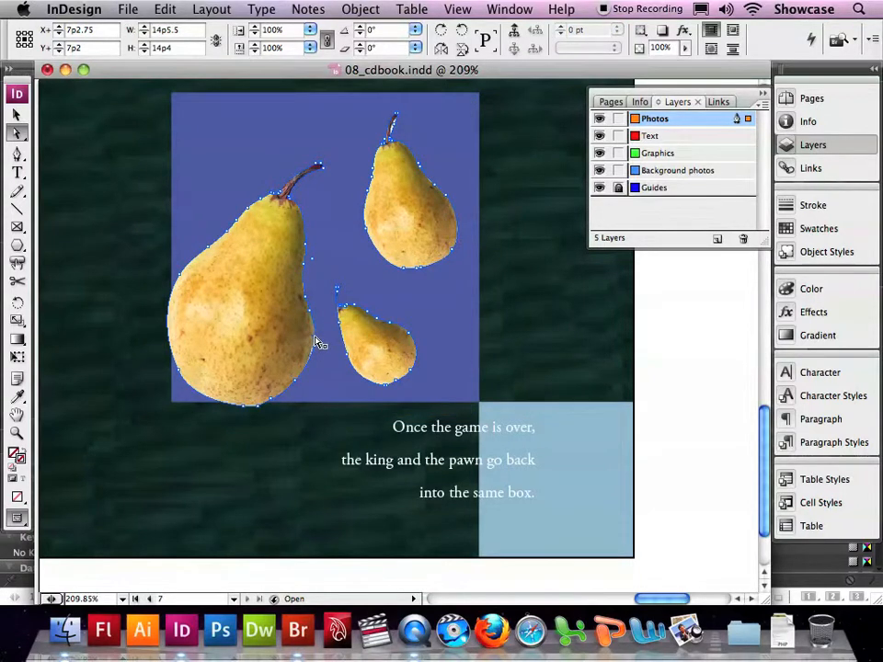
click(312, 340)
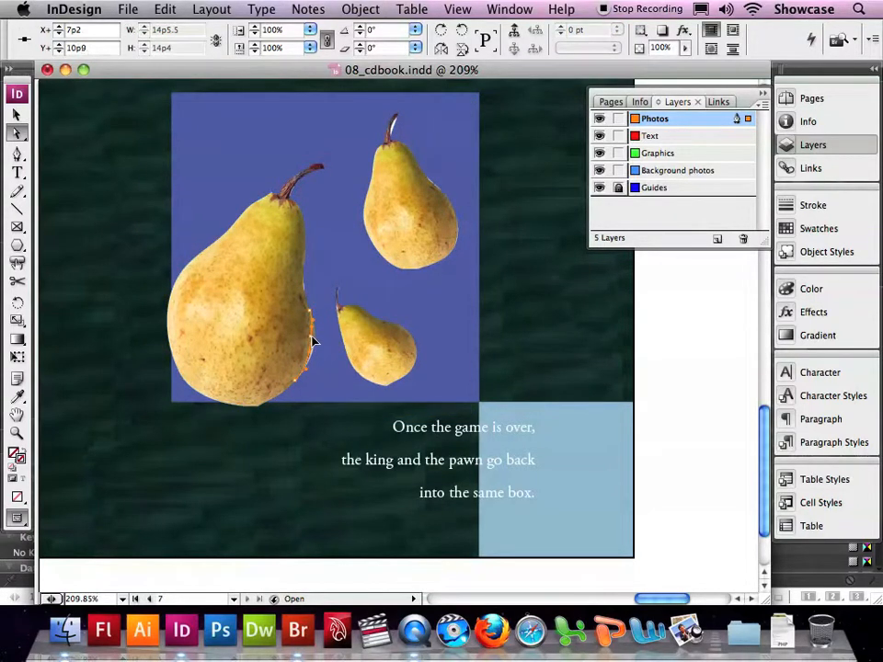
drag(311, 340, 302, 297)
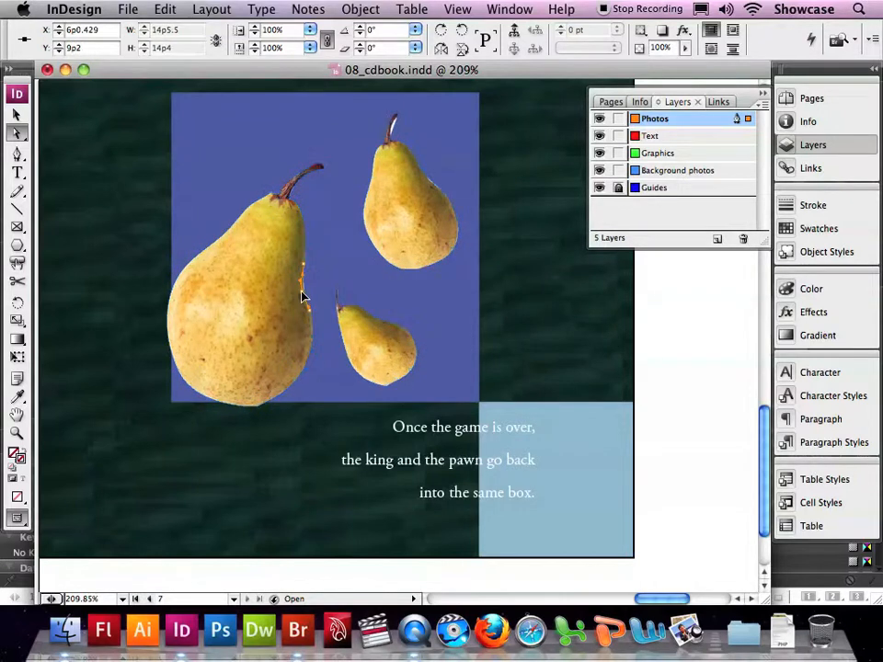
click(430, 303)
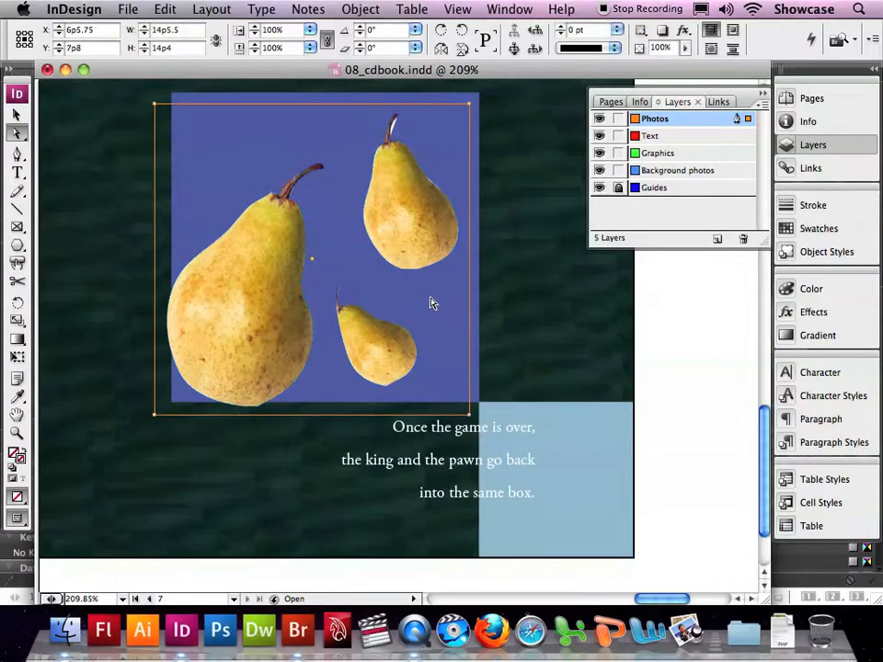
Step: Tighten the clipping path around the stem and right shoulder of the upper-right pear to remove the white fringe
click(388, 141)
drag(393, 124, 392, 124)
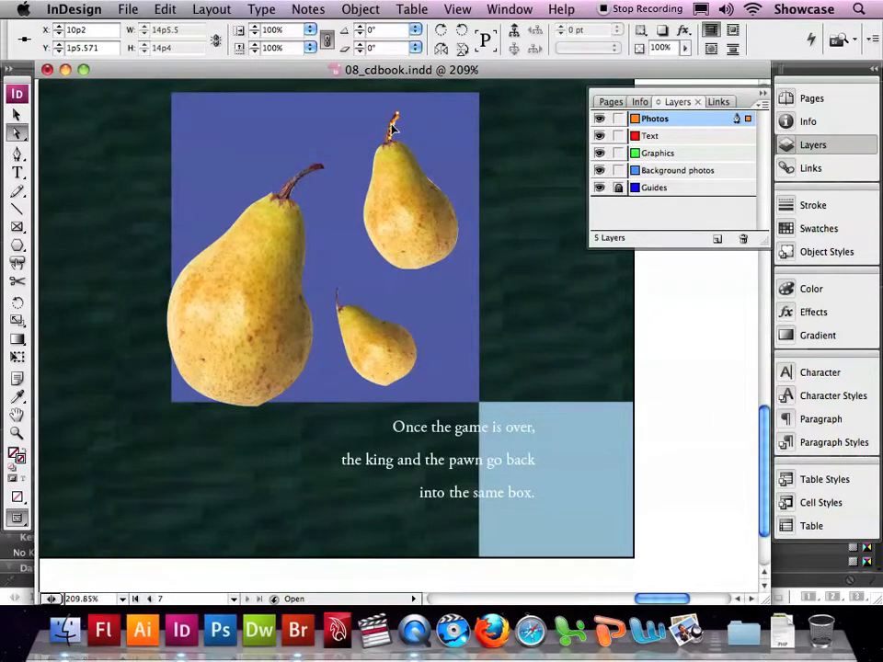
click(448, 136)
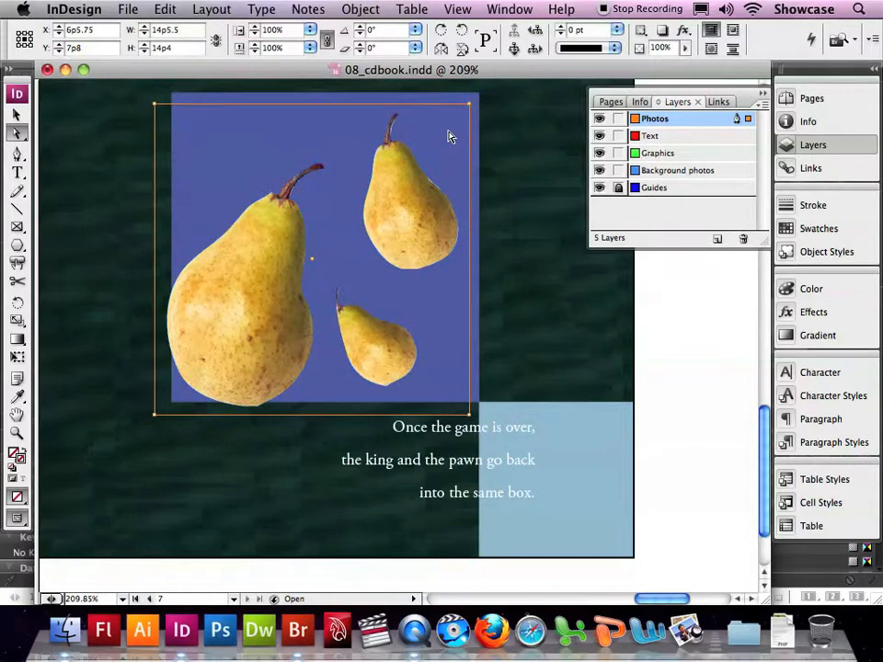
click(435, 189)
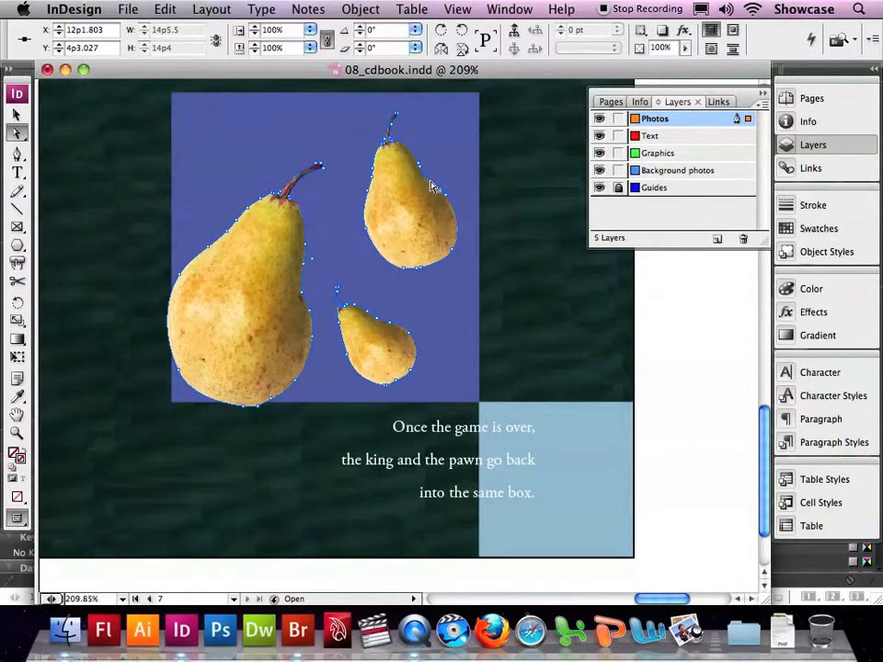
click(453, 180)
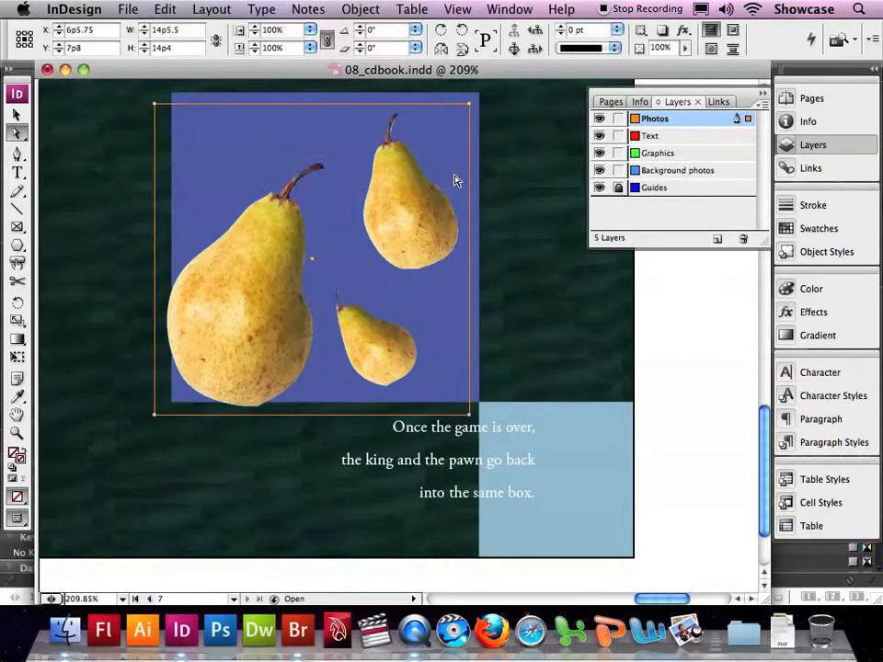
Step: Deselect the pear image and save the booklet document
click(101, 281)
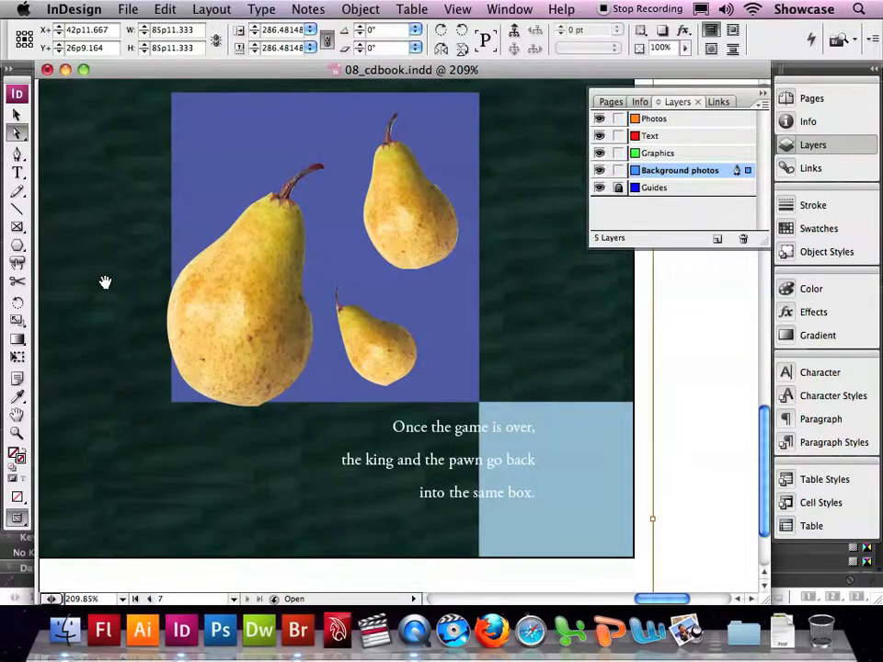
click(127, 10)
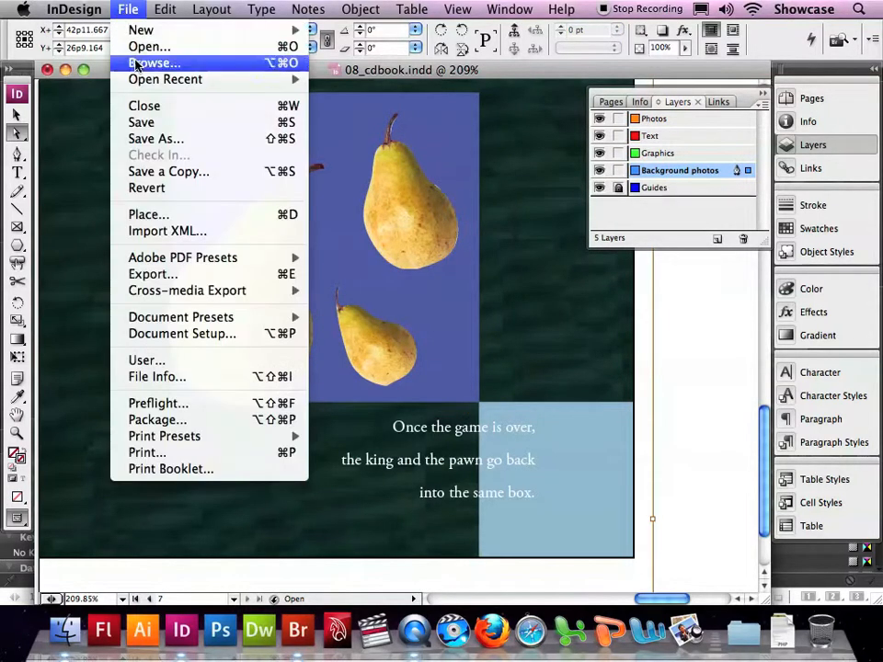
click(140, 122)
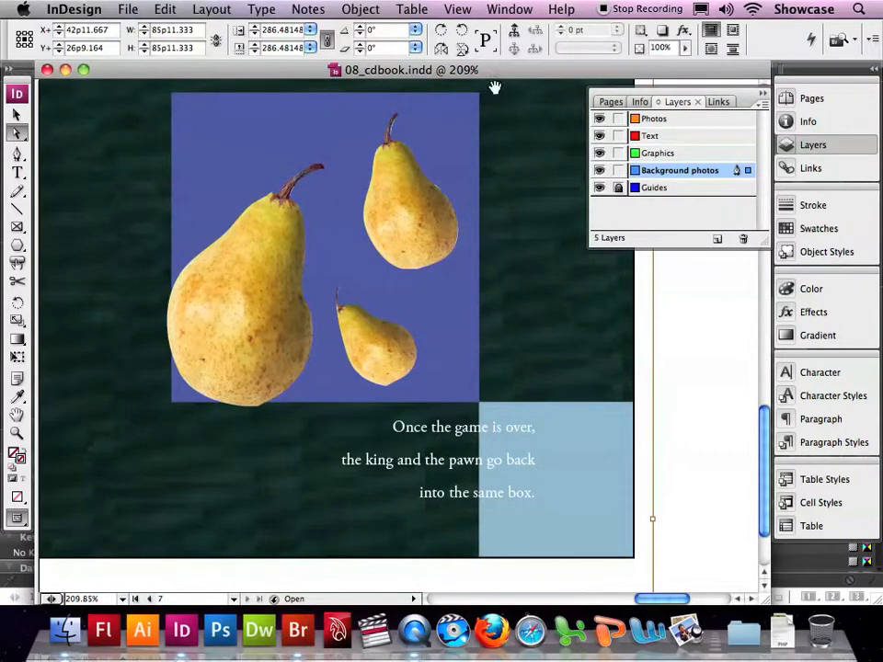
Step: Make the Photos layer active and display page 2 fitted in the window
click(654, 120)
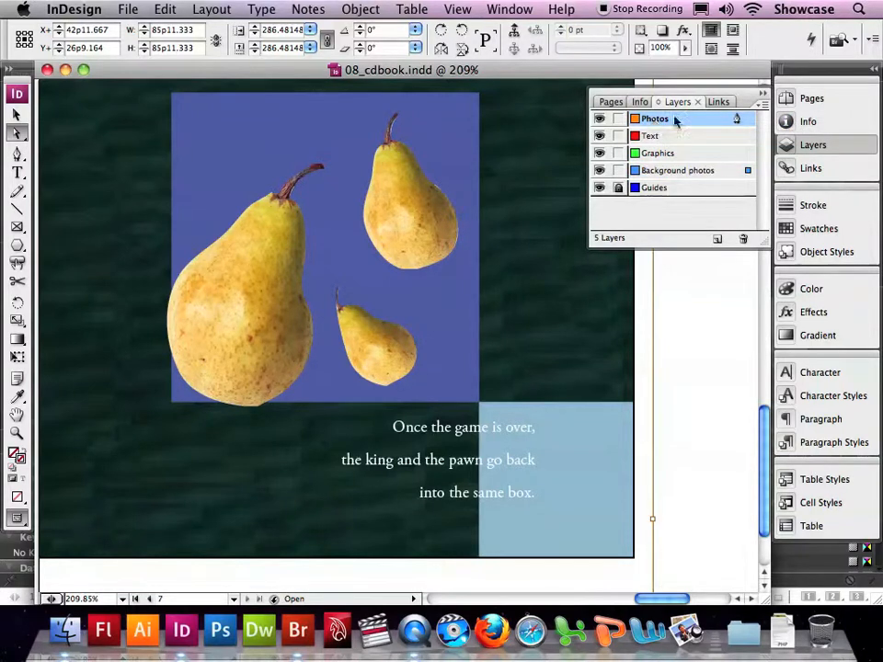
click(791, 102)
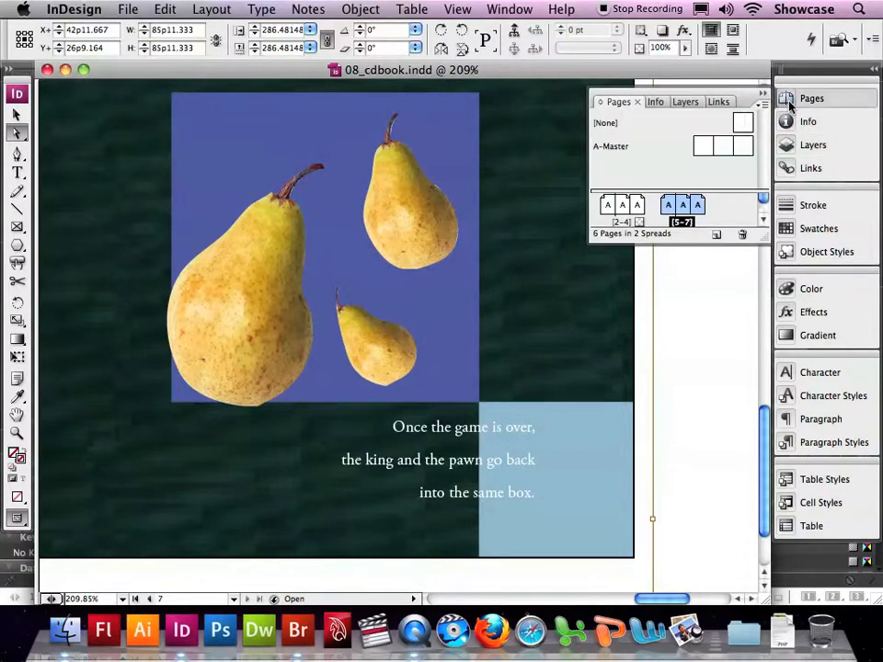
double_click(608, 206)
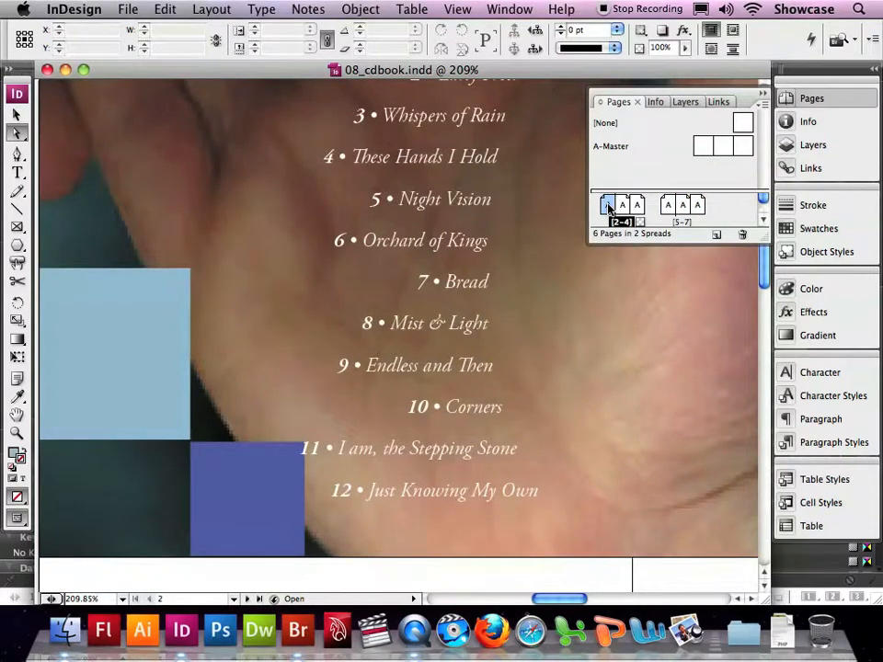
click(456, 10)
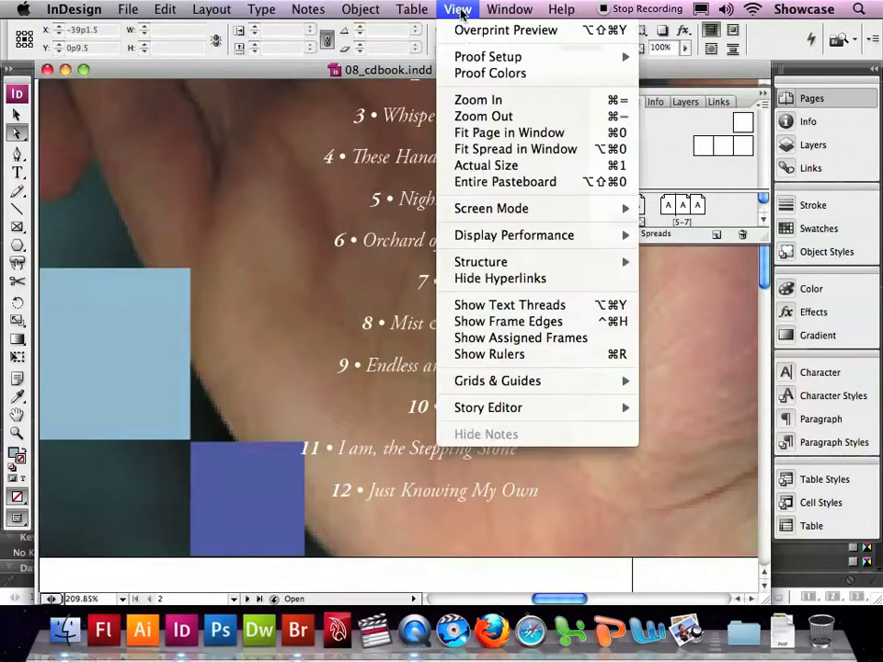
click(472, 133)
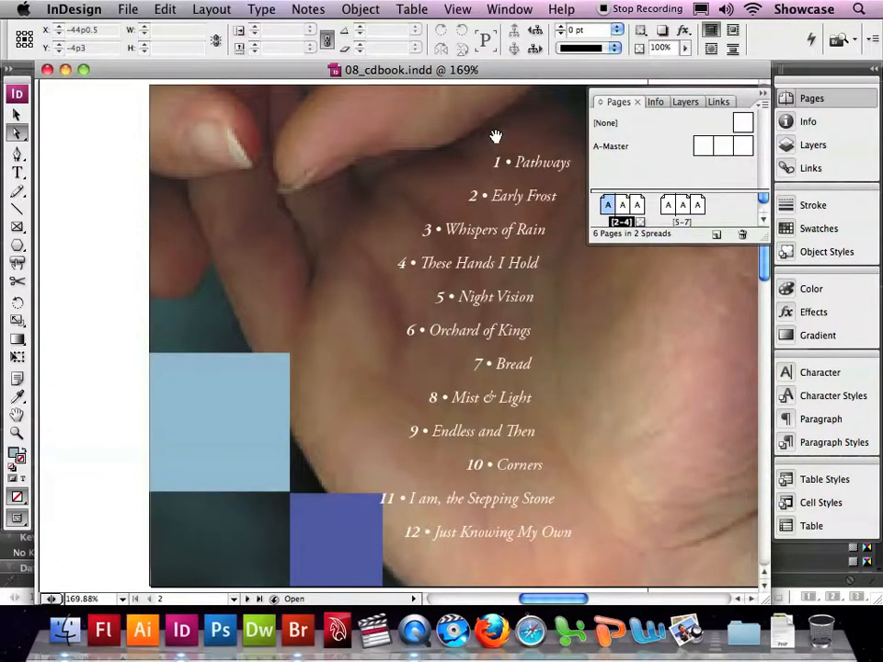
Step: Place 08_d.psd from the Lesson_08 folder onto page 2 of the booklet and close the folder window
scroll(495, 136, left, 1)
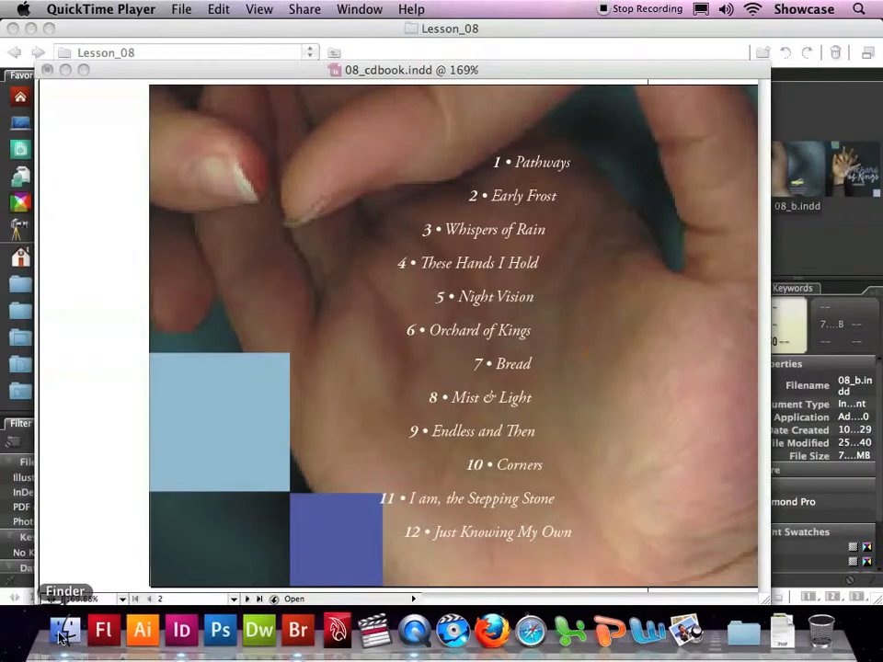
click(67, 516)
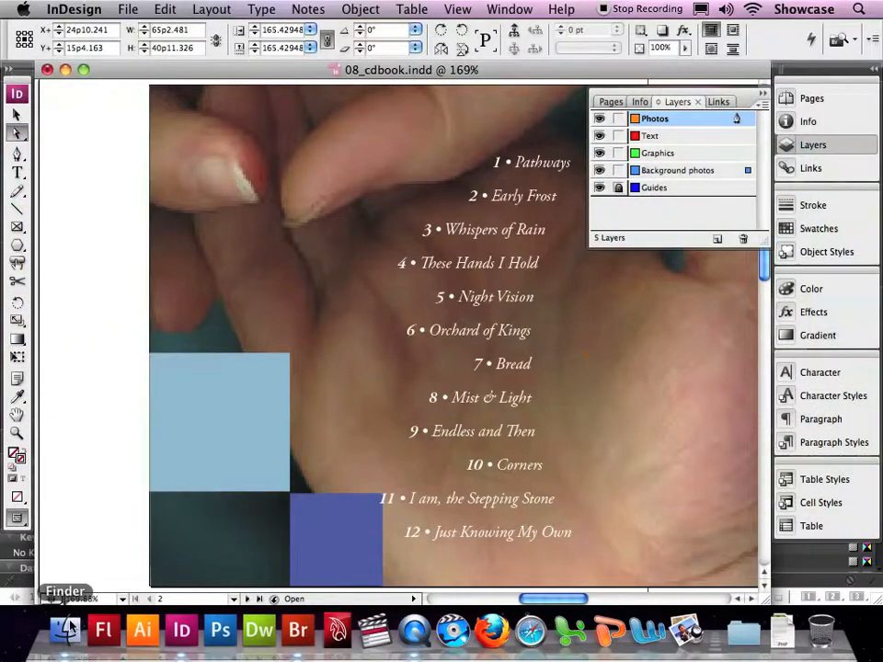
click(67, 632)
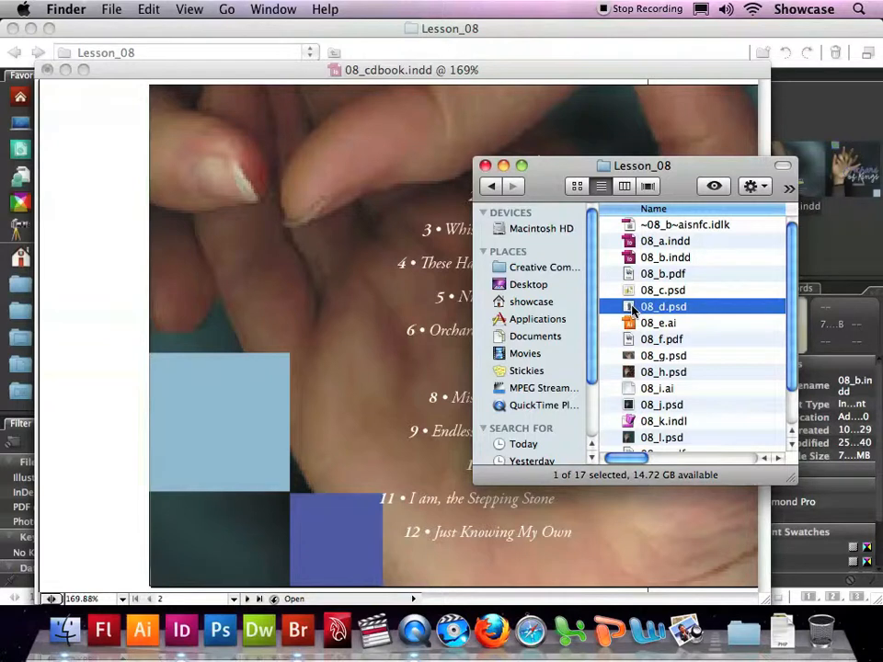
drag(627, 310, 64, 420)
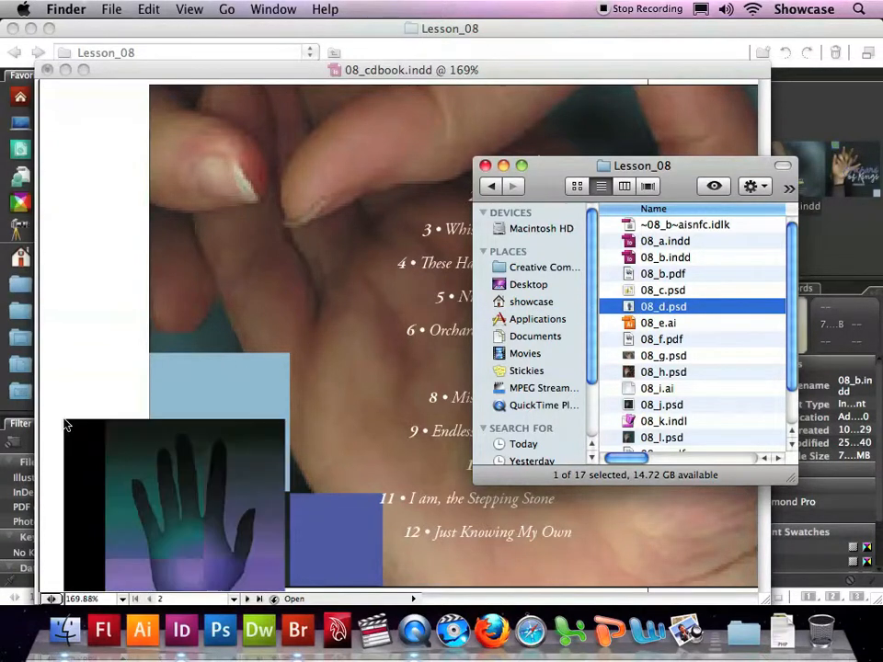
click(486, 166)
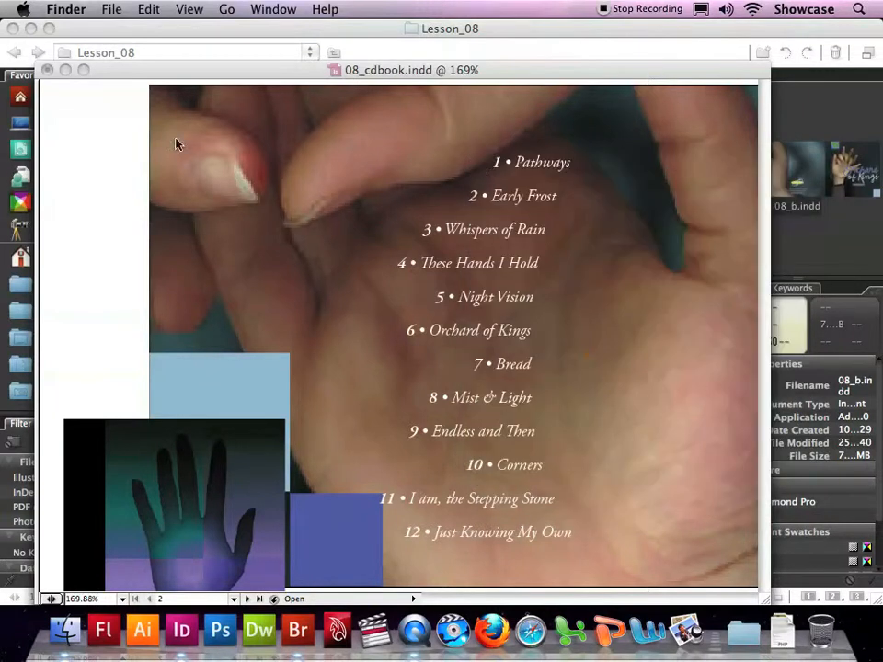
Step: Move the placed hand image against page 2's left edge so it covers the light blue square near the lower corner
click(76, 116)
click(17, 114)
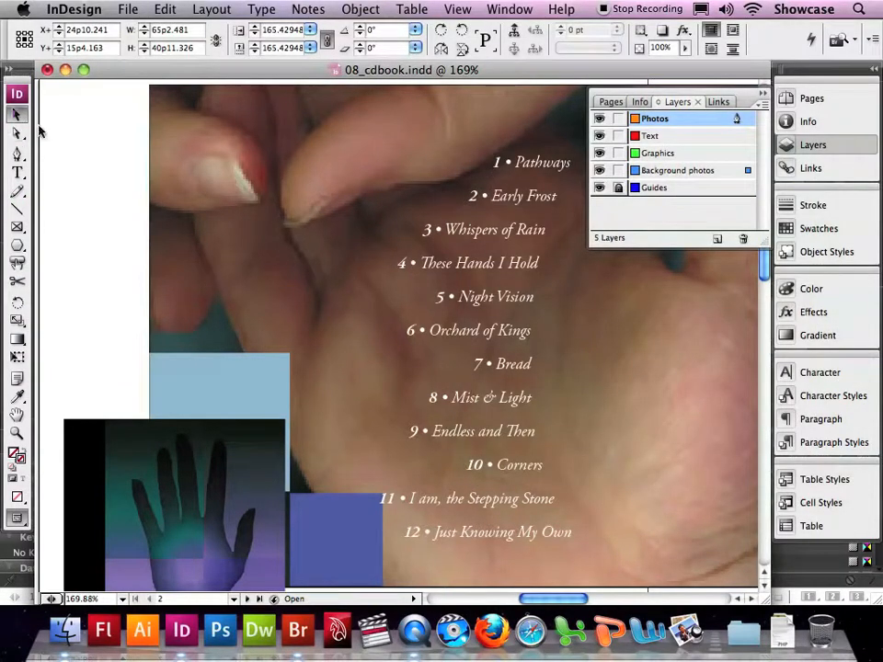
drag(120, 447, 205, 386)
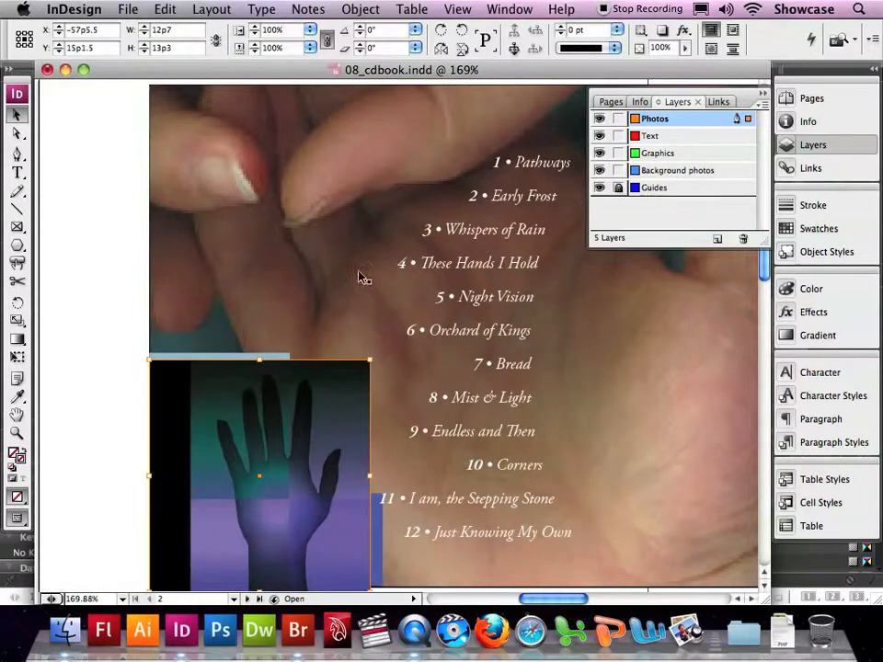
click(508, 9)
mouse_move(515, 53)
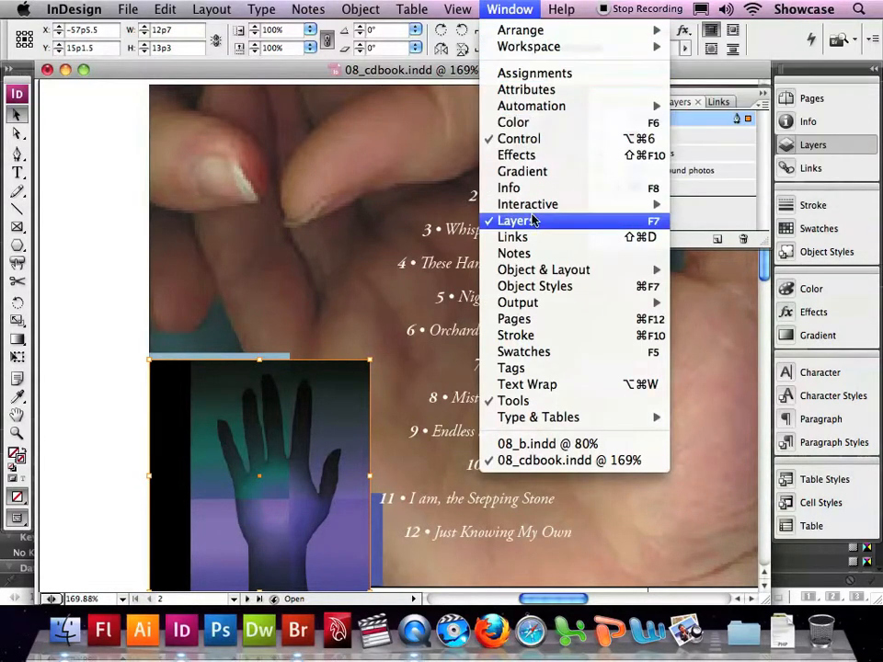
mouse_move(457, 9)
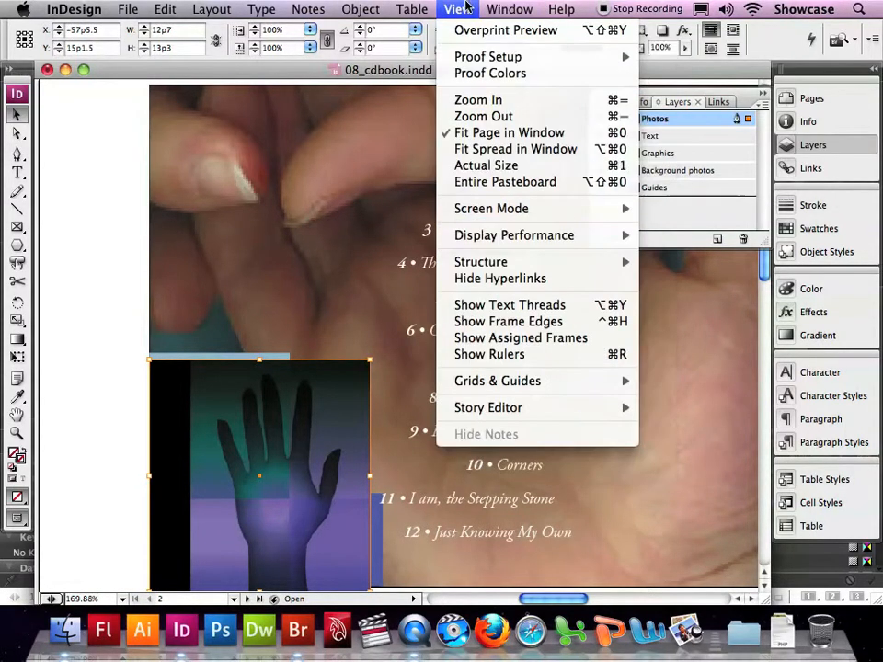
click(509, 132)
mouse_move(253, 503)
mouse_down()
mouse_move(265, 479)
mouse_move(254, 483)
mouse_up()
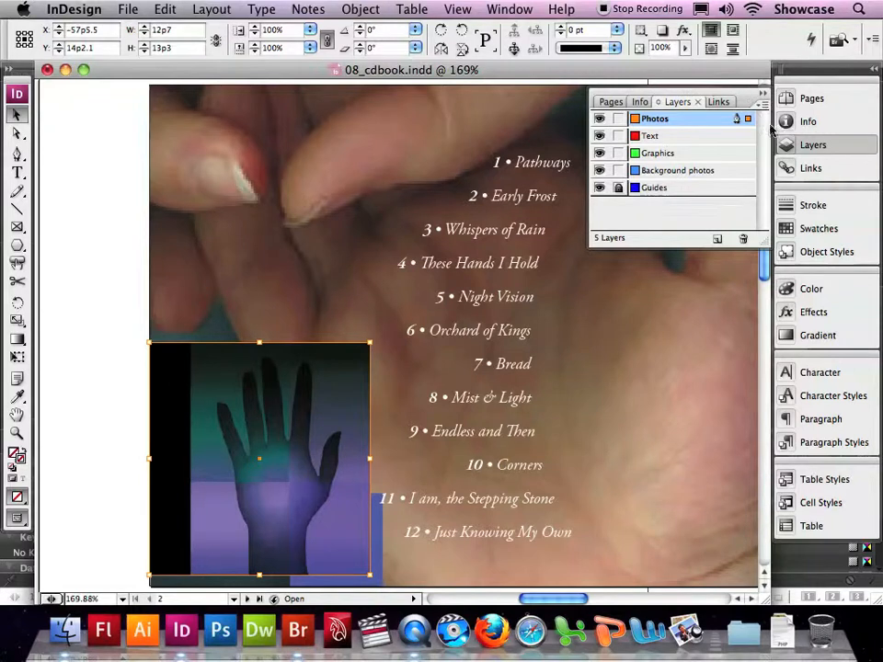
Step: Go to the 08_d.psd link in the booklet and open its original image in Photoshop
click(792, 171)
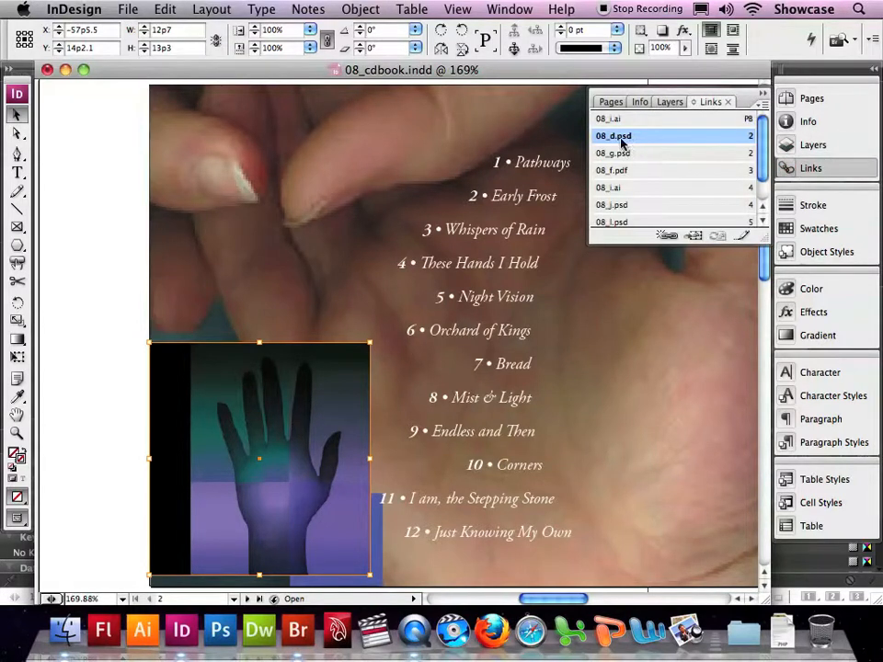
click(693, 238)
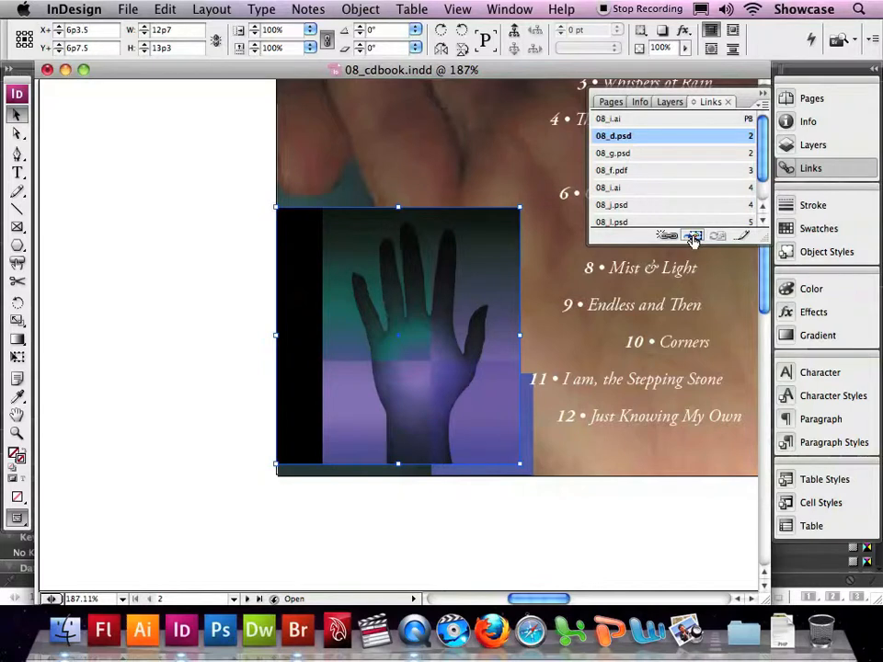
click(743, 237)
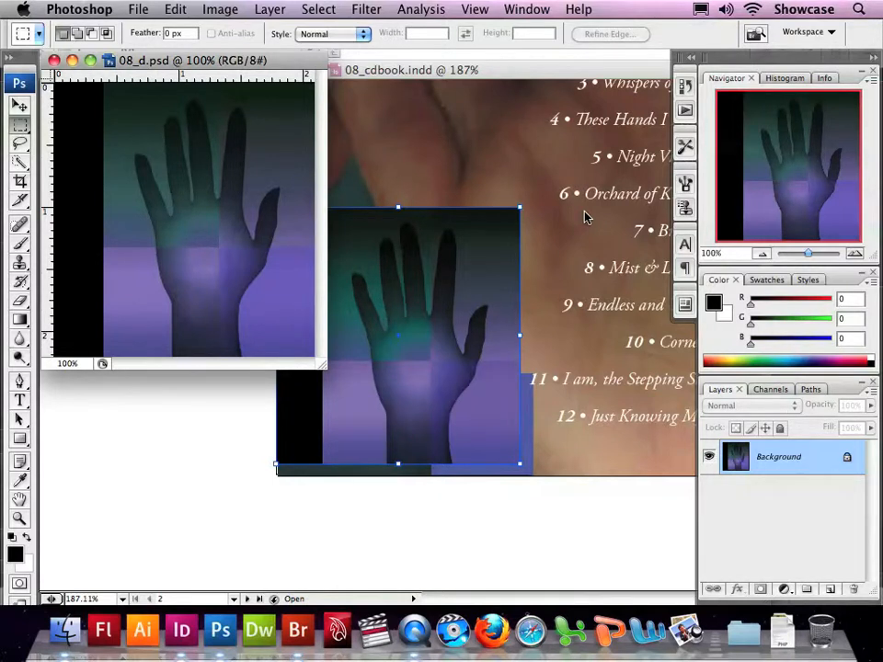
Step: Display the channels of 08_d.psd and fit the image on screen
click(522, 9)
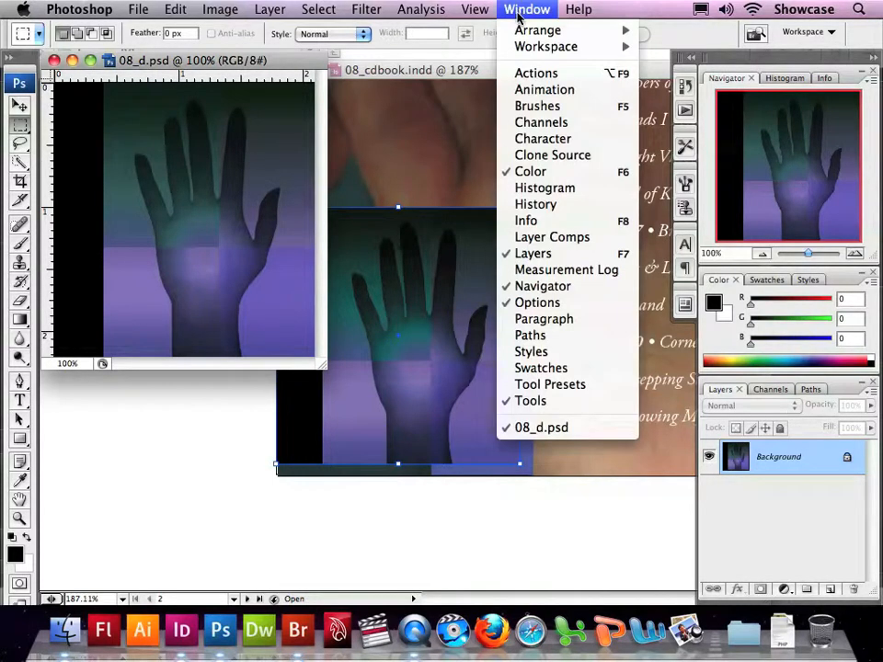
click(539, 122)
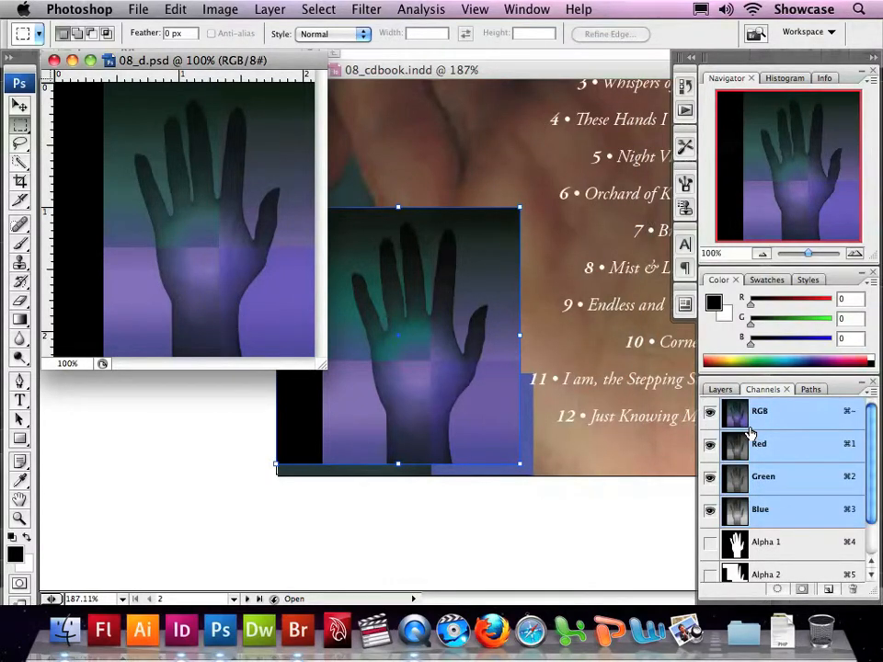
click(474, 10)
click(509, 154)
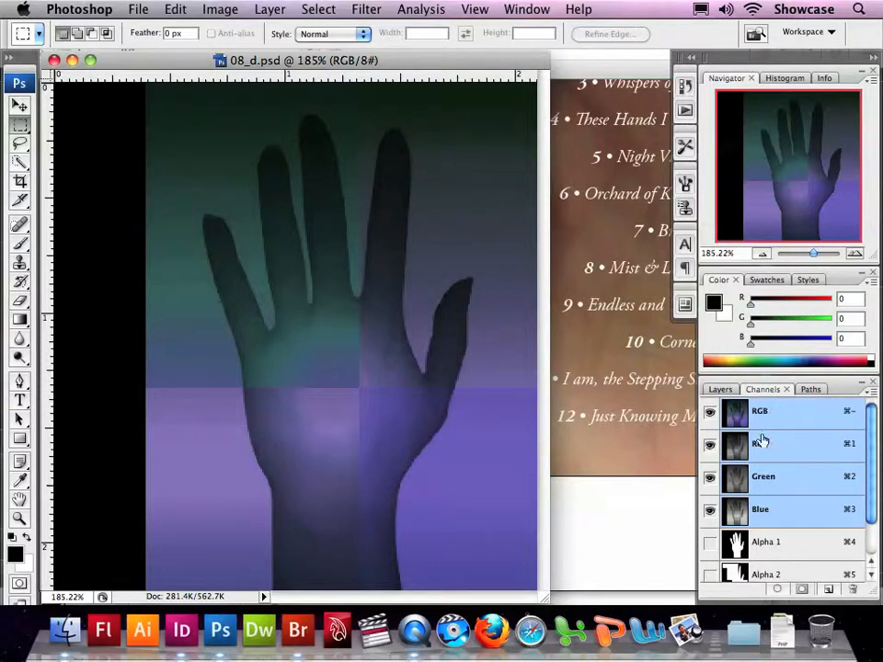
Step: Examine the Alpha 1, Alpha 2 and Alpha 3 masks over the hand image by toggling their visibility
click(708, 546)
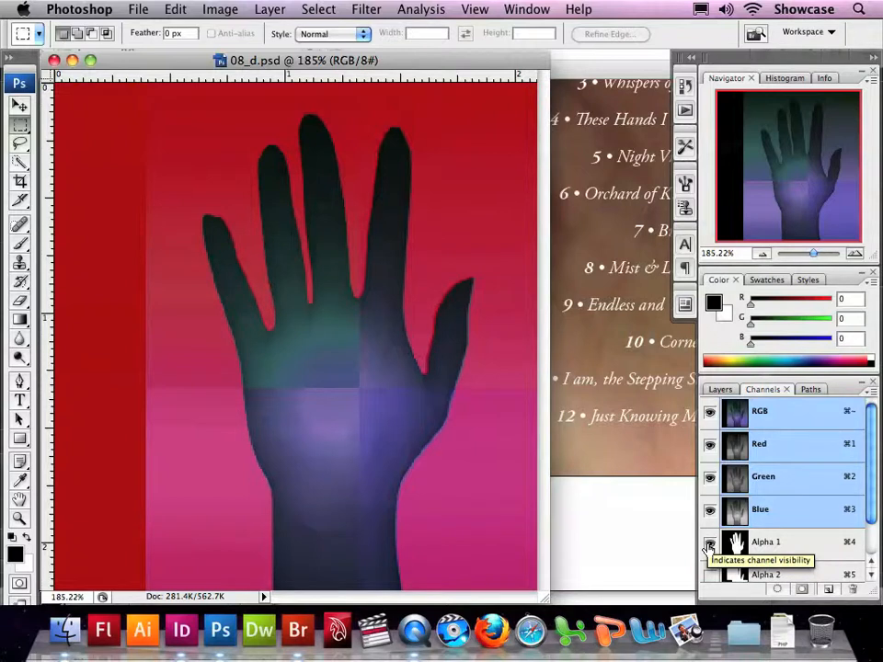
scroll(709, 546, down, 3)
click(710, 534)
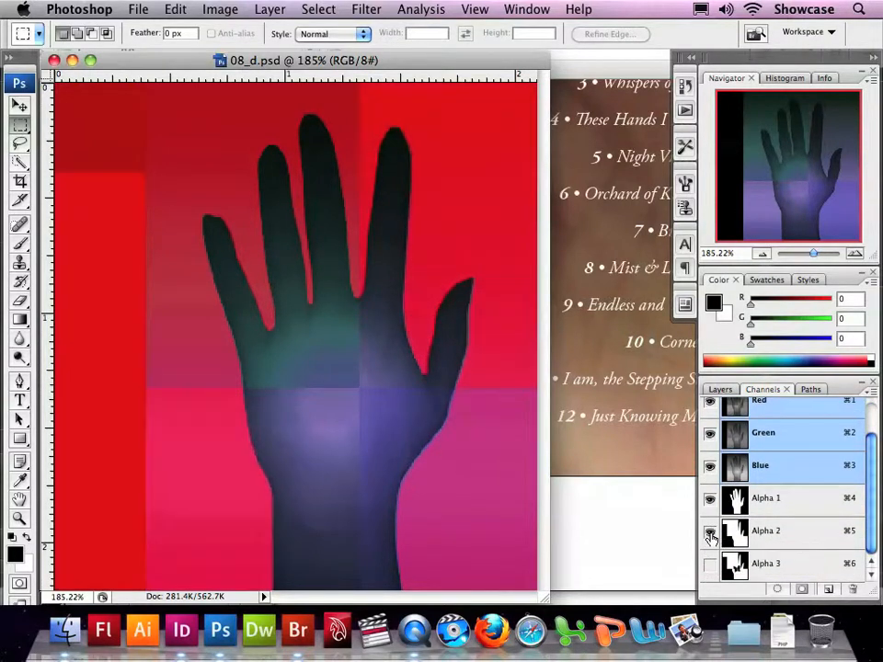
click(709, 499)
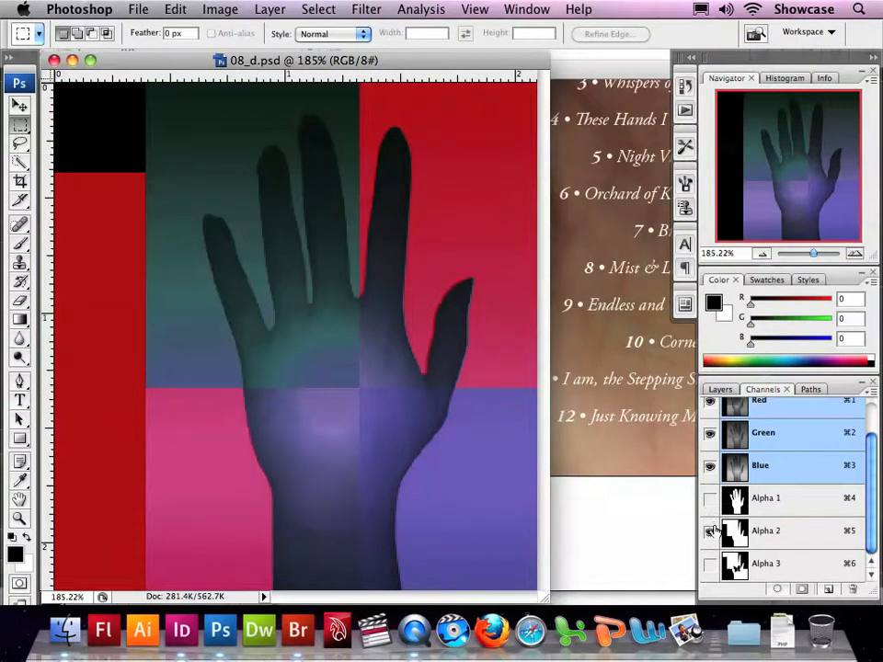
click(710, 532)
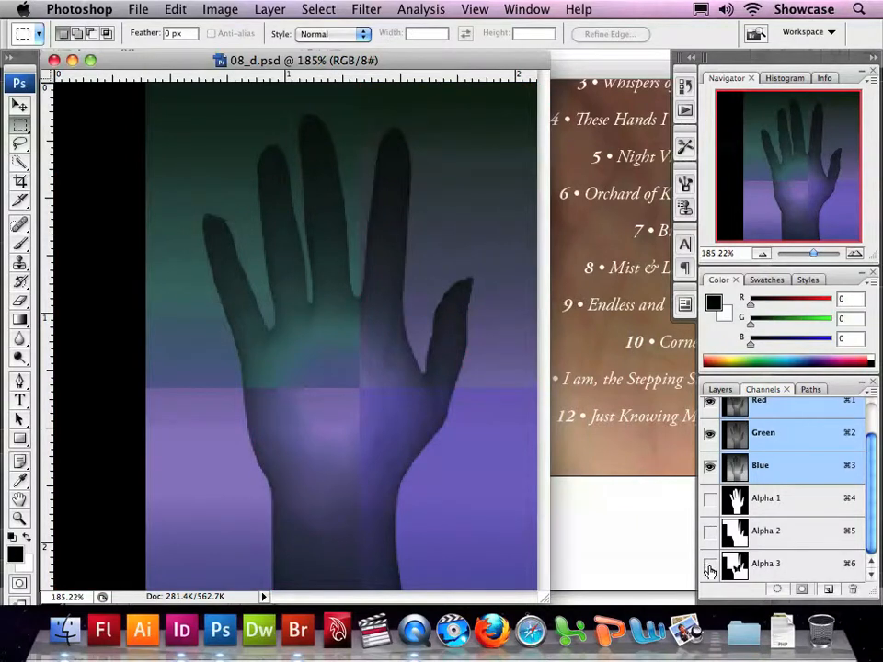
click(710, 564)
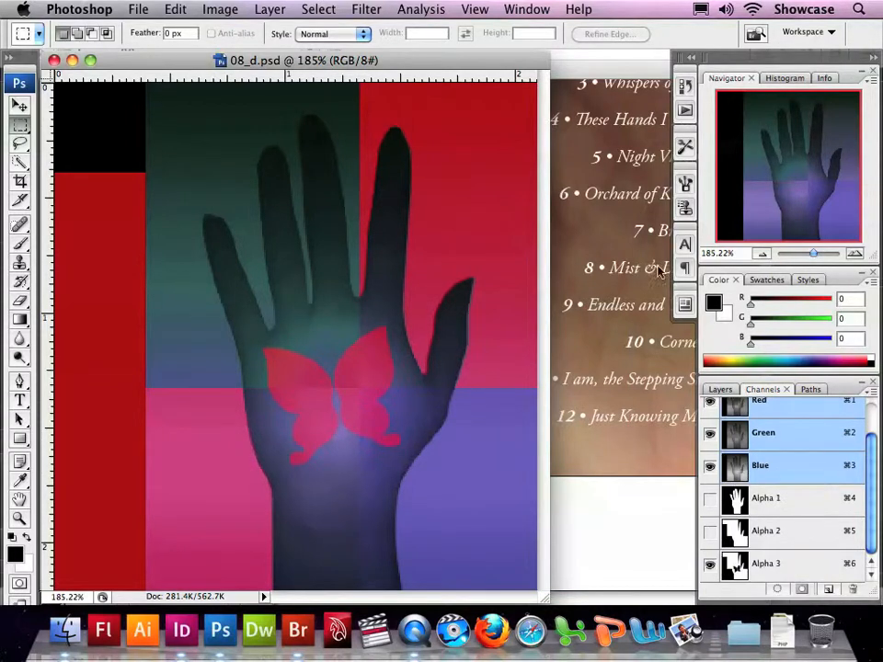
Step: Examine the Shapes and Circle paths over the hand image, then quit Photoshop to return to InDesign
click(526, 9)
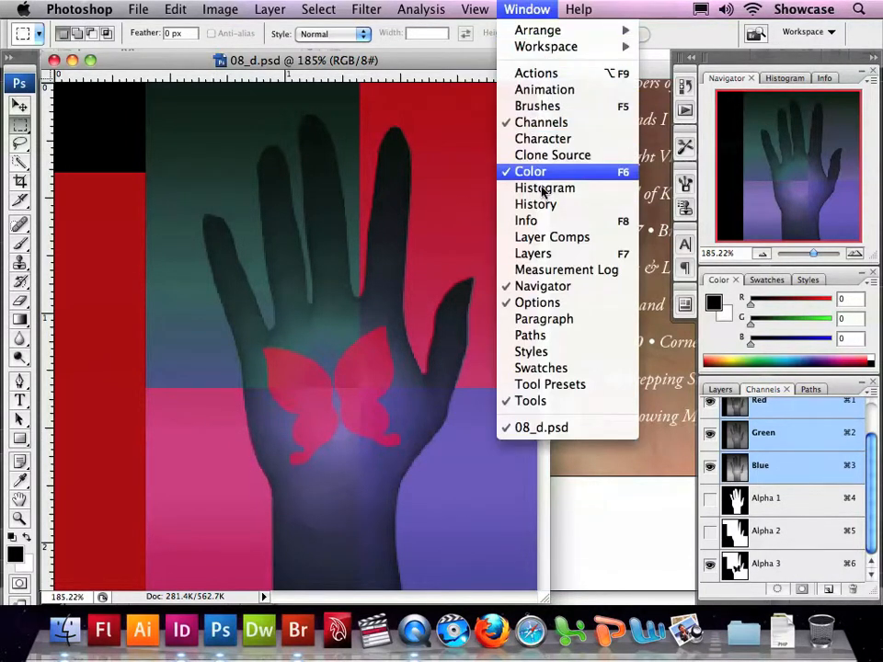
click(544, 336)
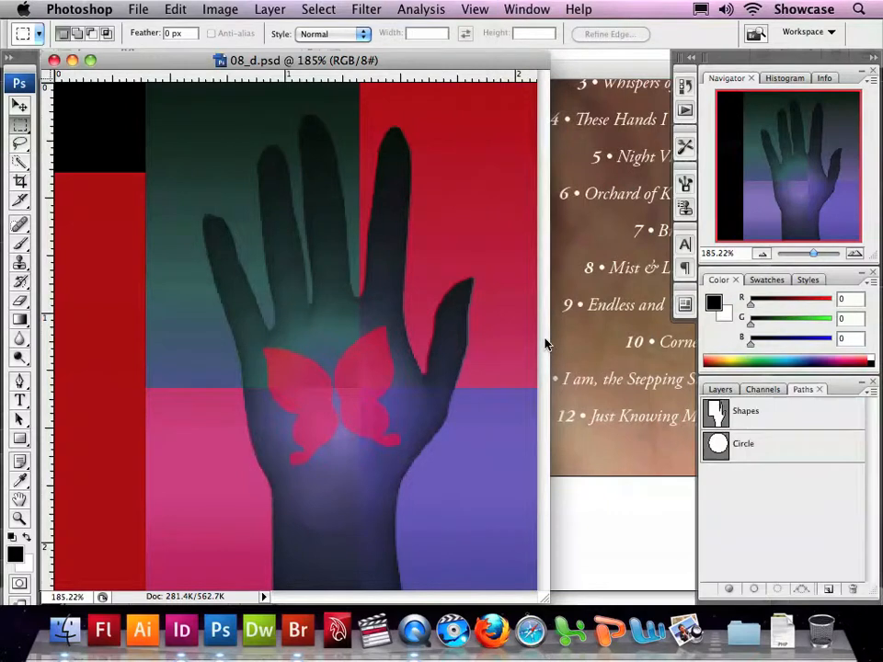
click(720, 416)
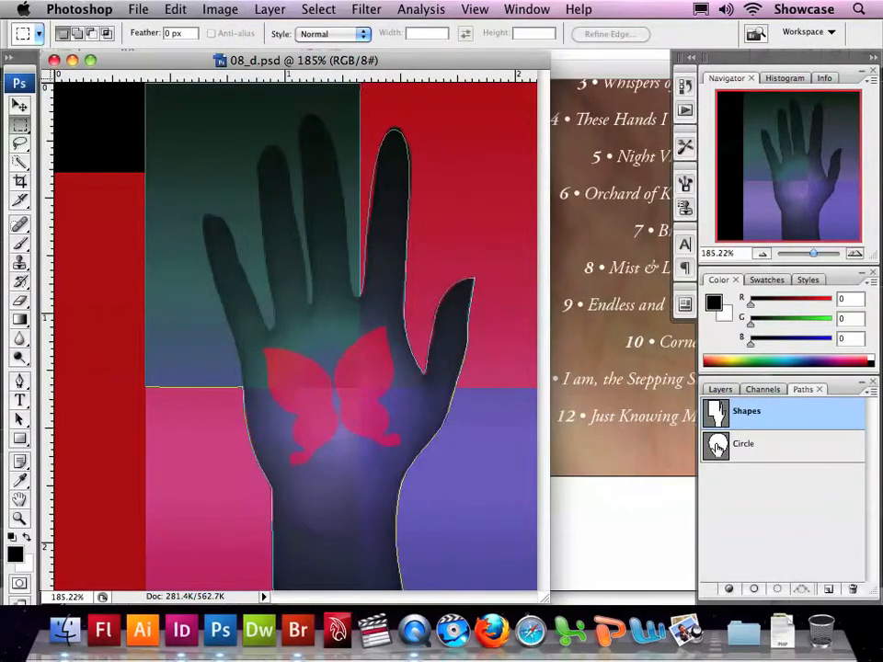
click(718, 447)
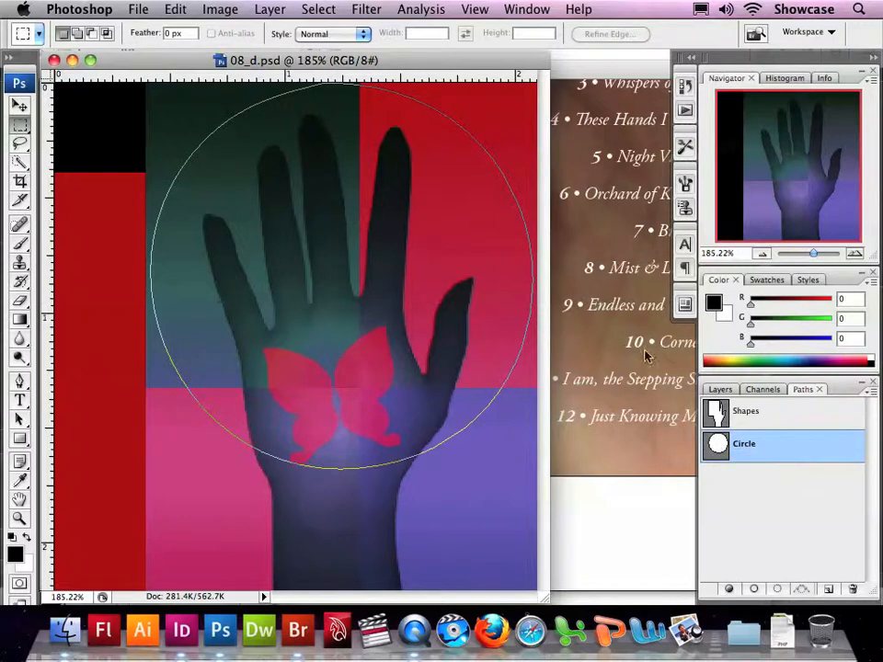
click(97, 13)
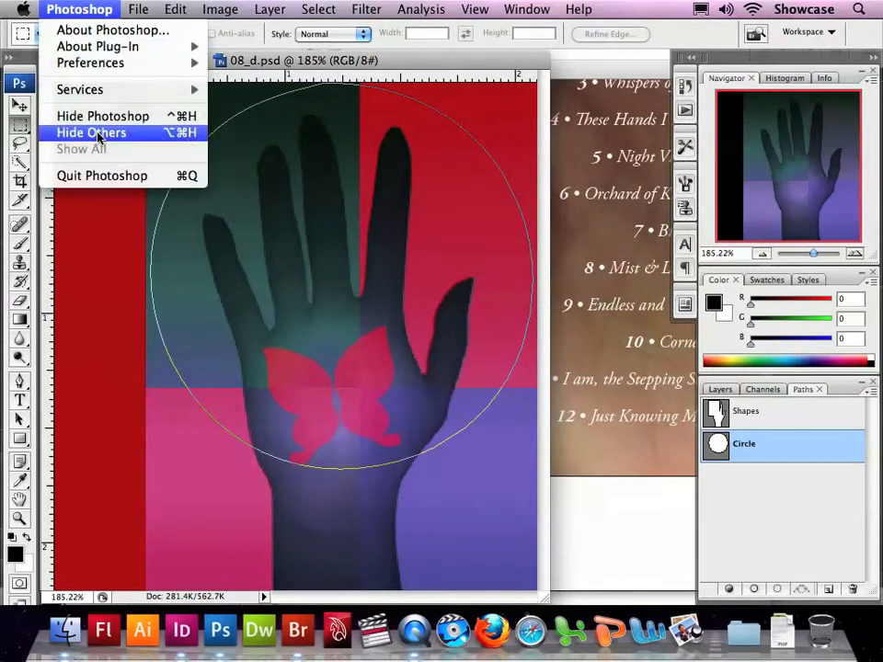
click(101, 176)
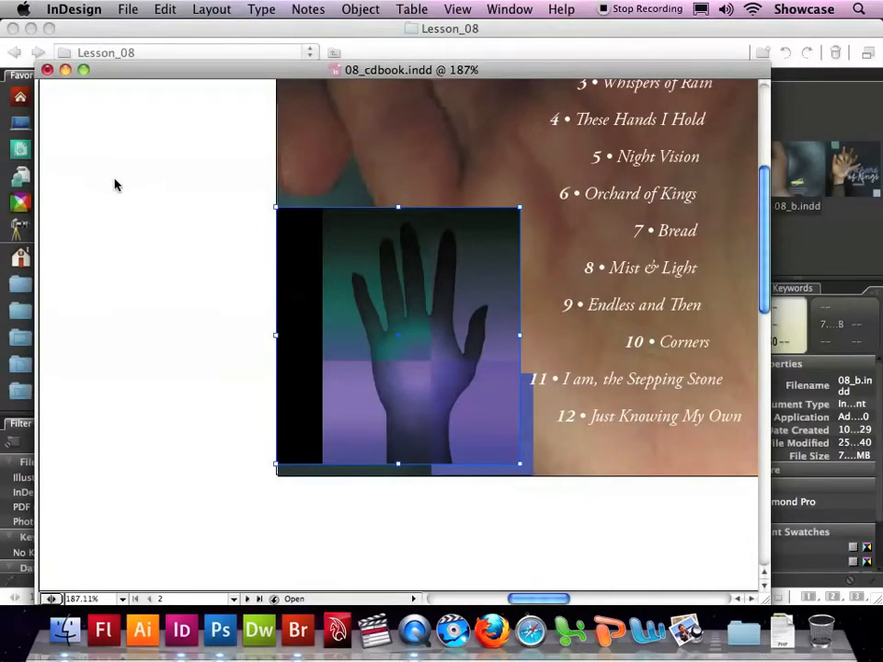
right_click(385, 312)
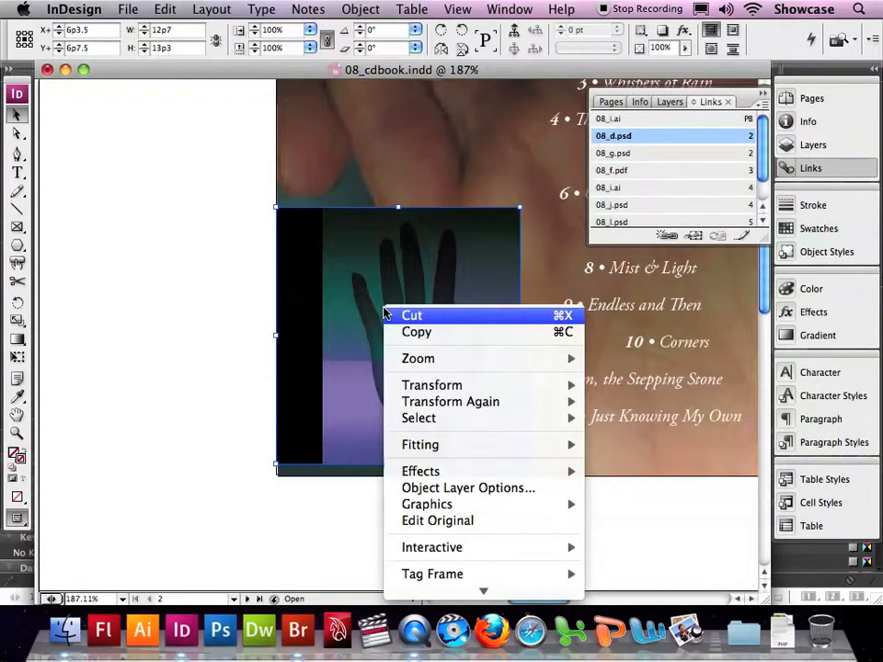
mouse_move(463, 599)
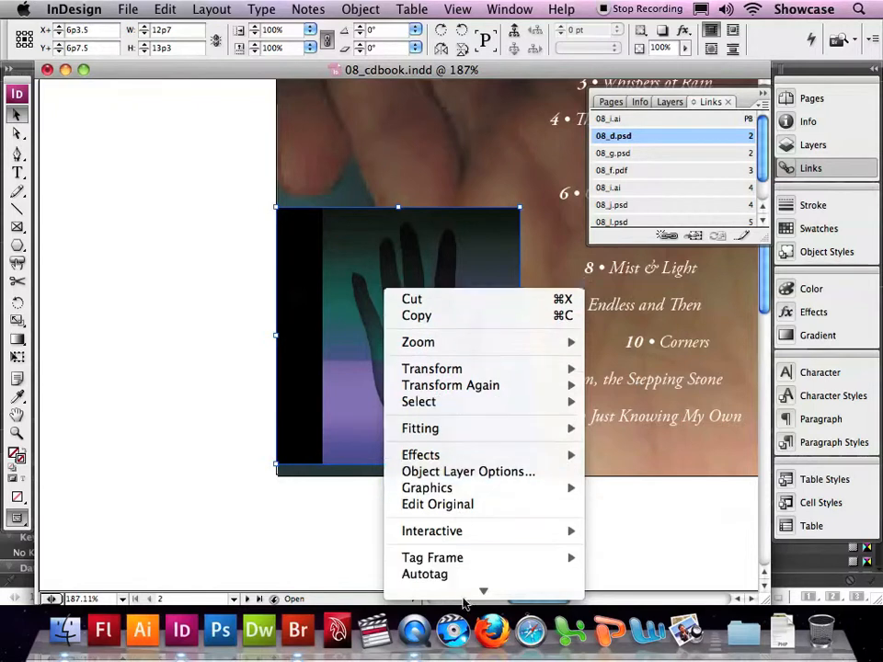
mouse_move(546, 588)
click(622, 564)
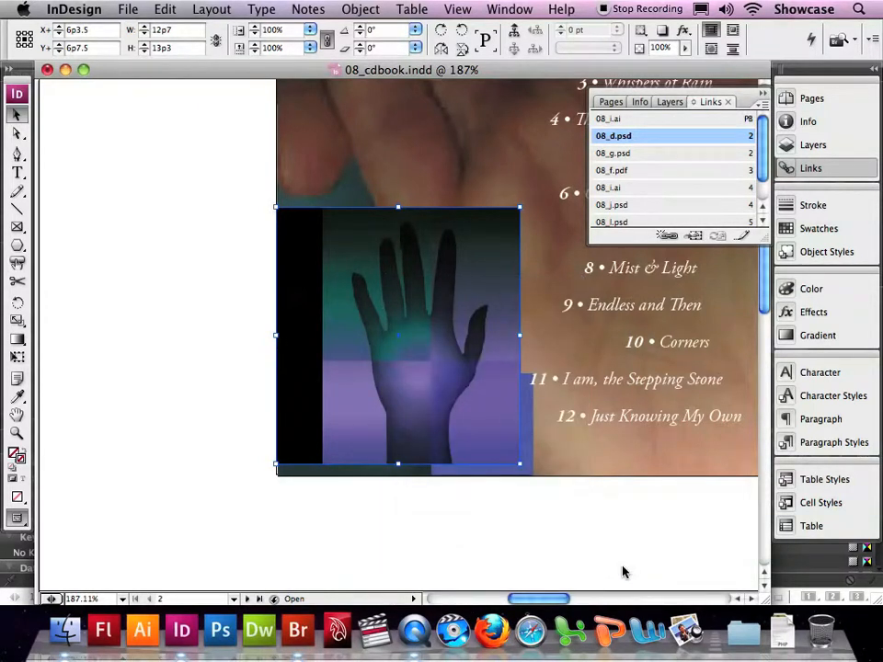
Step: Open the clipping path options for the hand image and set the type to Alpha Channel
click(360, 9)
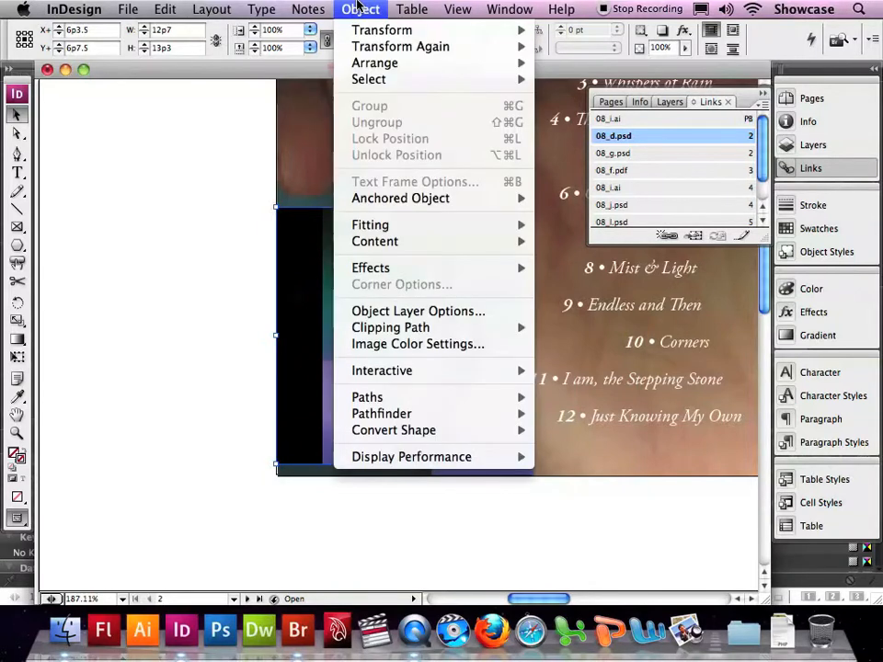
mouse_move(374, 327)
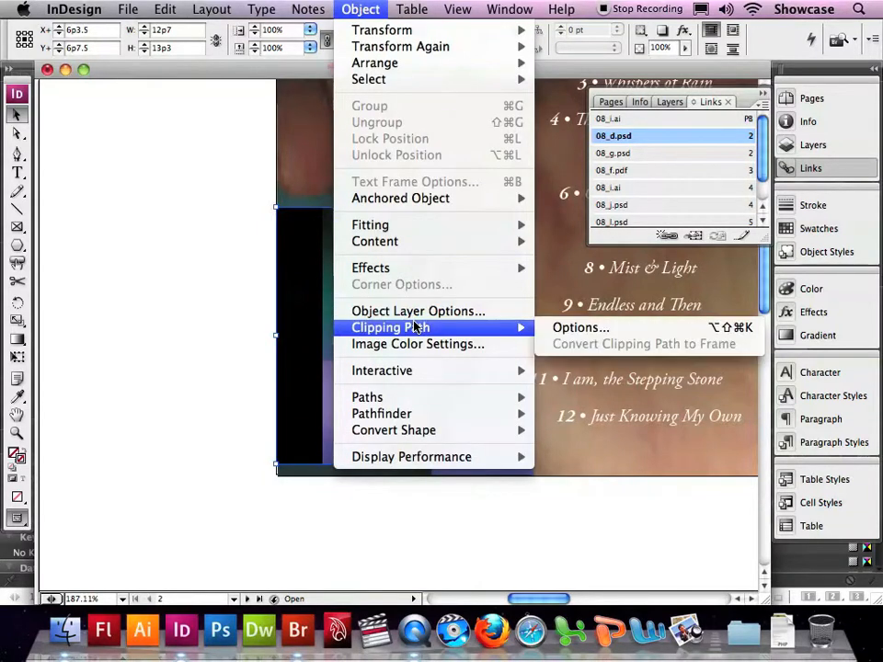
click(574, 331)
mouse_move(365, 219)
mouse_down()
mouse_move(585, 233)
mouse_move(606, 251)
mouse_up()
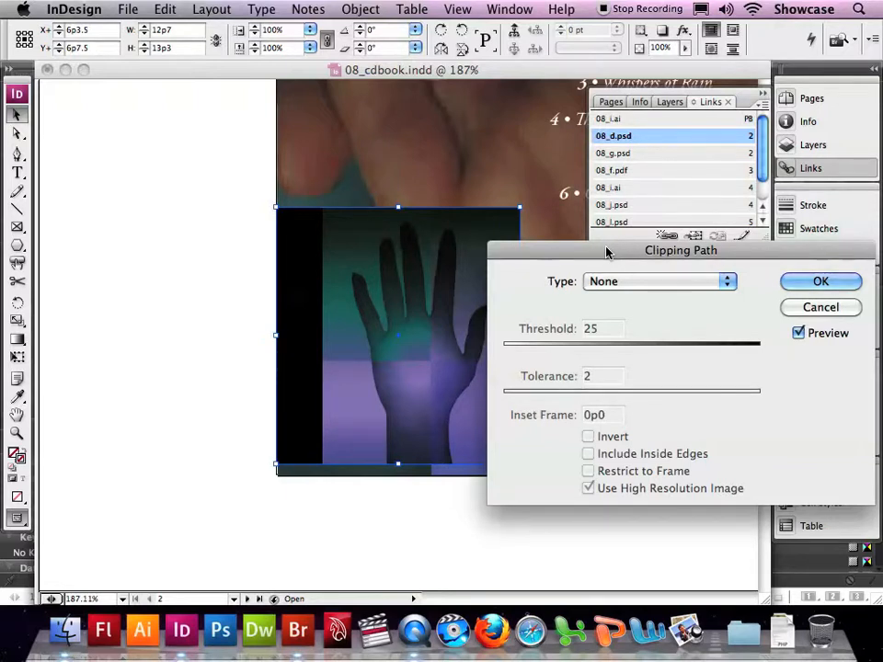
click(623, 282)
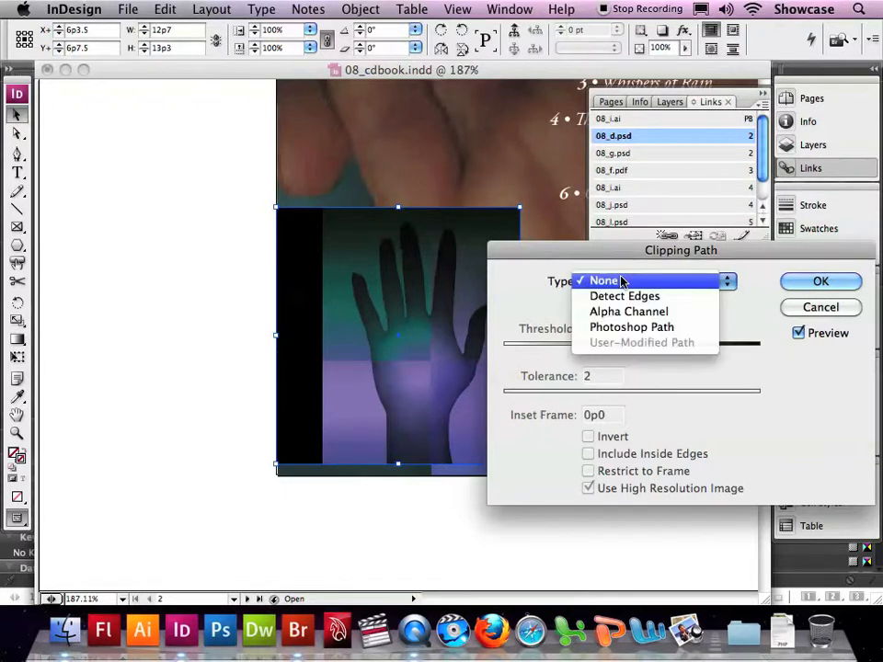
click(626, 312)
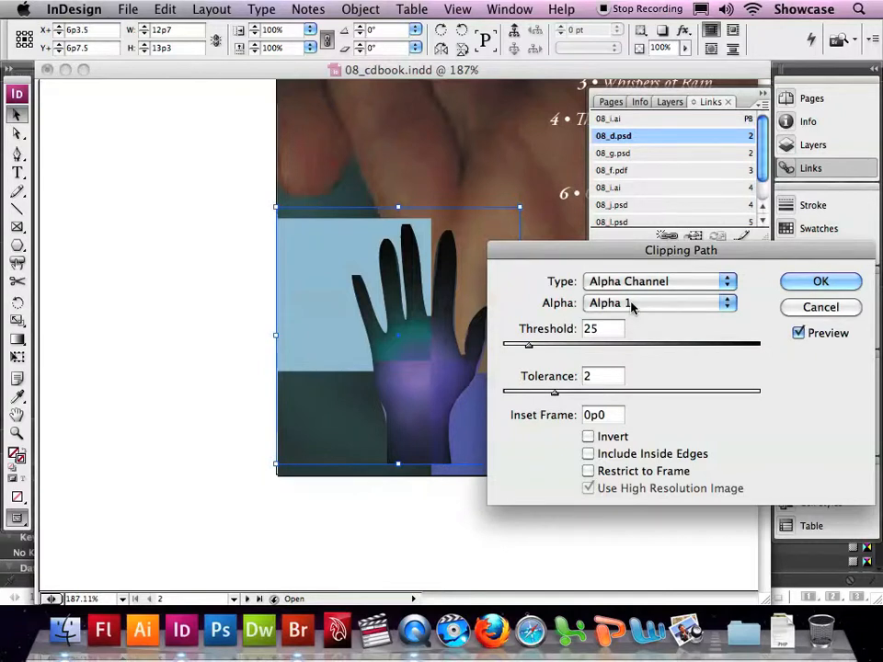
Step: Try Alpha 2 and Alpha 3 as the hand image's clipping channel, including inside edges with Alpha 3
click(630, 304)
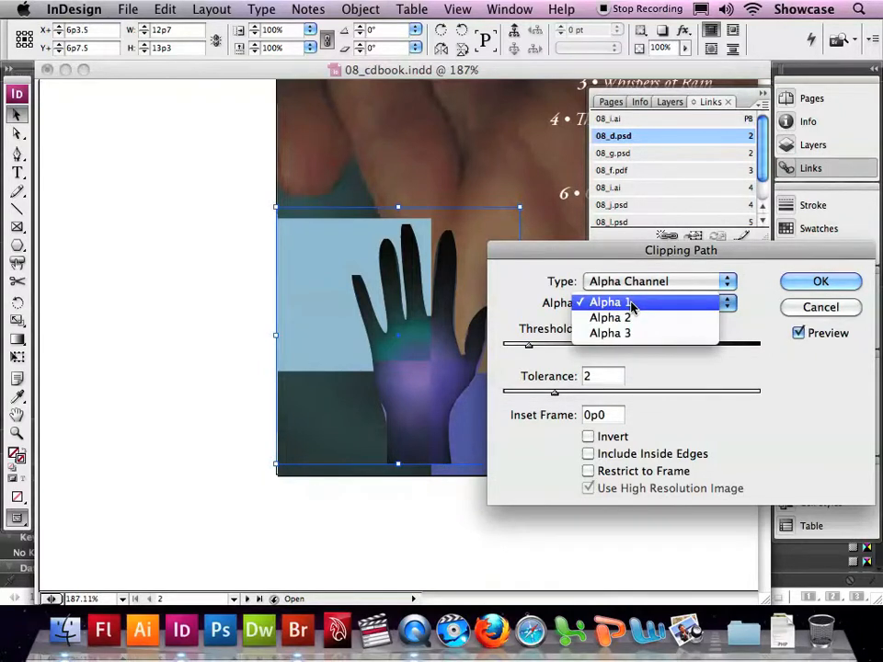
click(630, 316)
click(632, 307)
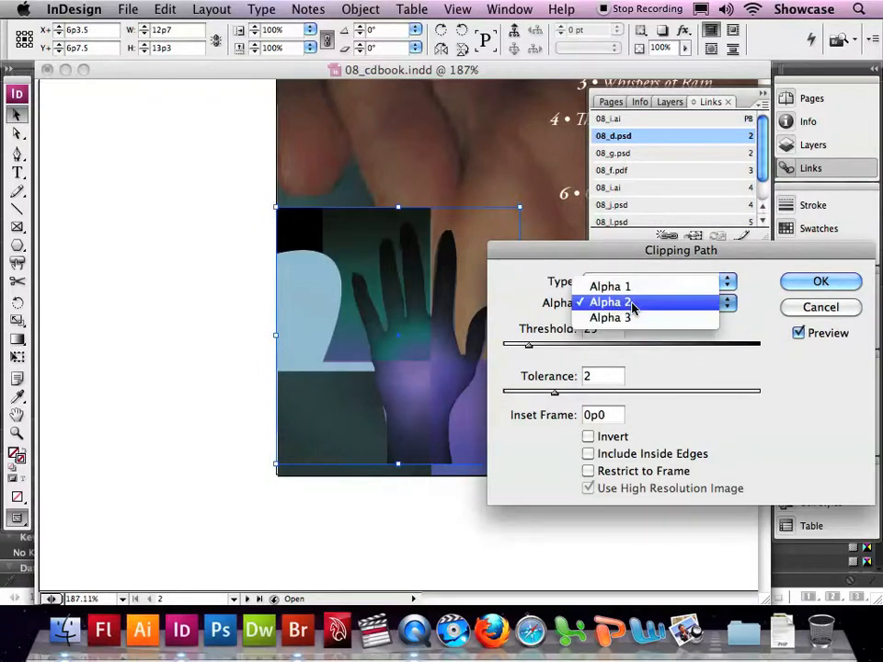
click(633, 318)
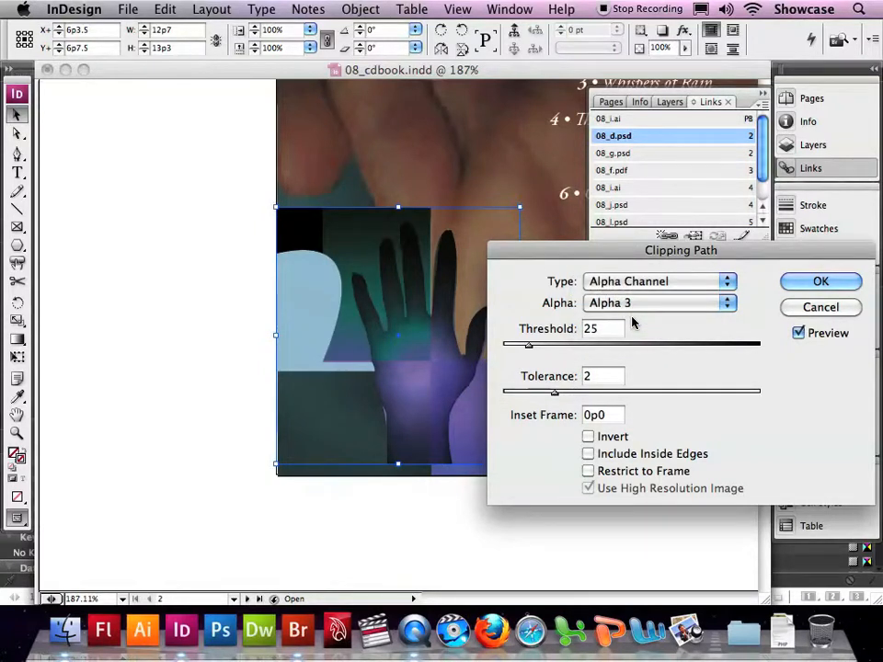
click(588, 453)
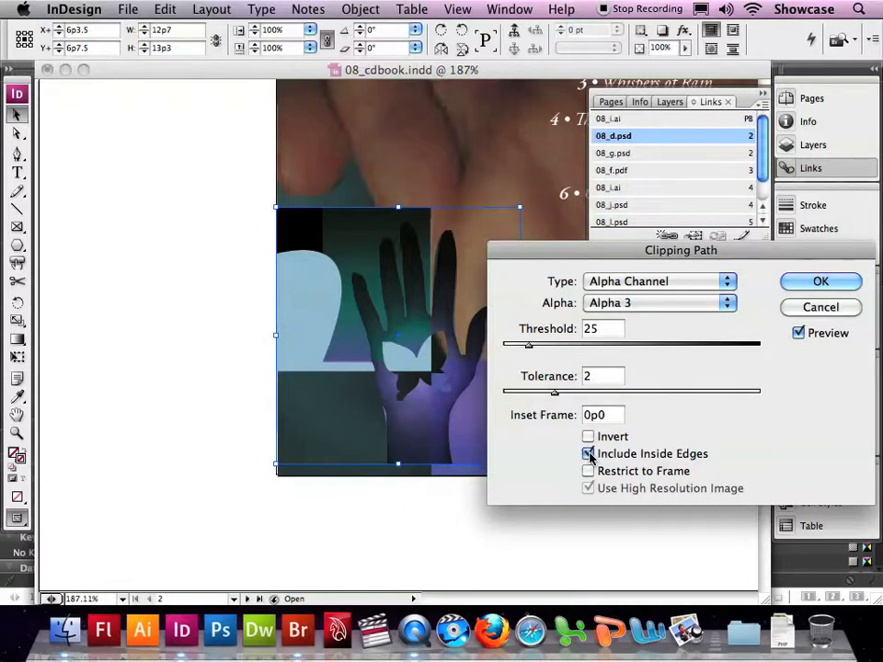
Step: Clip the hand image with the Photoshop path named Circle and apply the clipping path settings
click(627, 282)
click(625, 297)
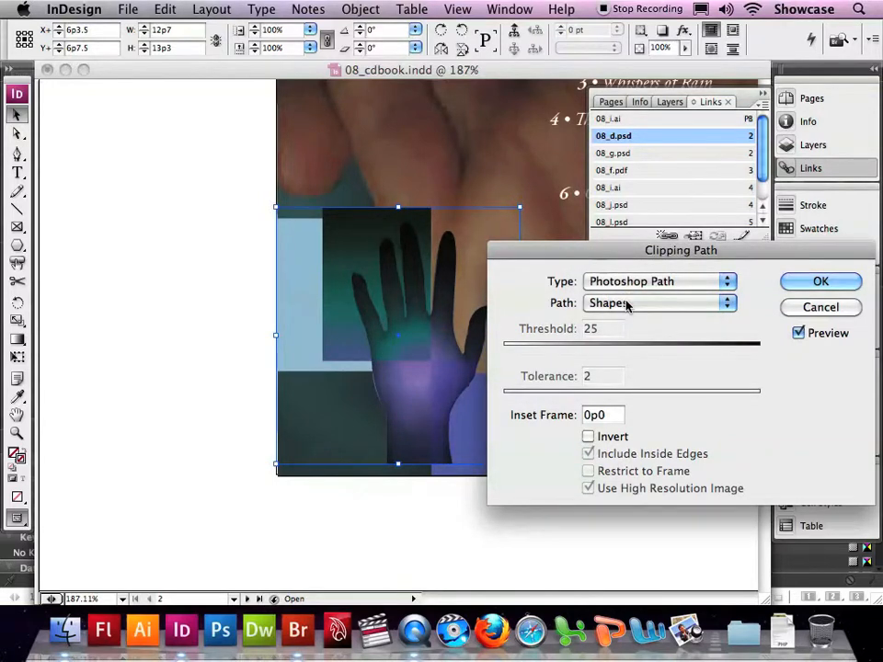
click(626, 304)
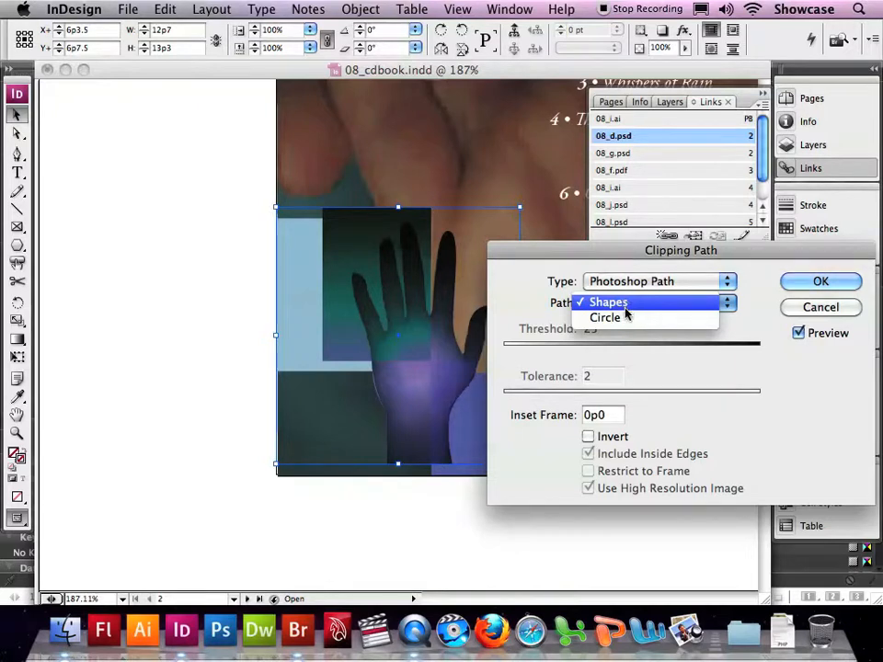
click(625, 317)
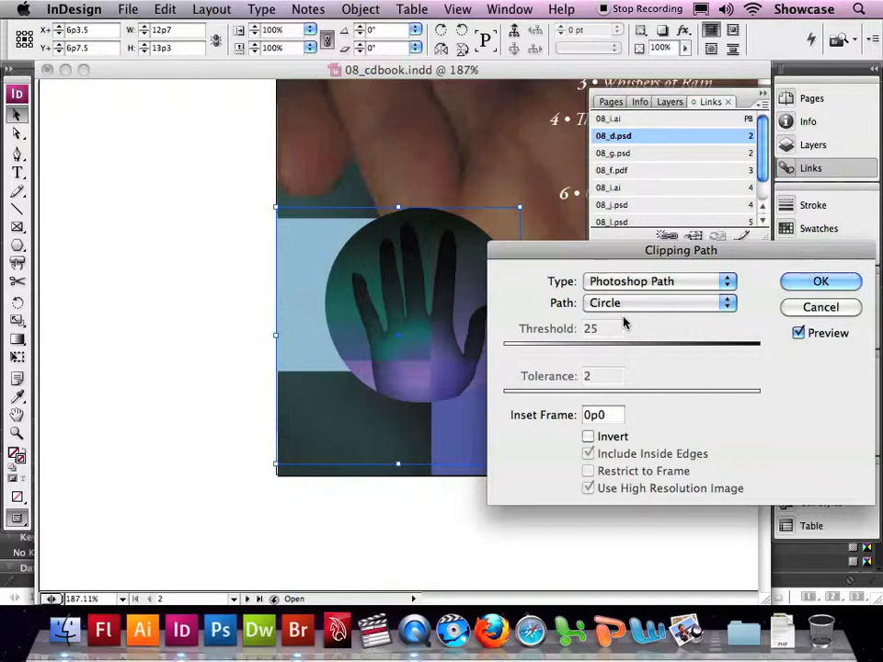
click(808, 286)
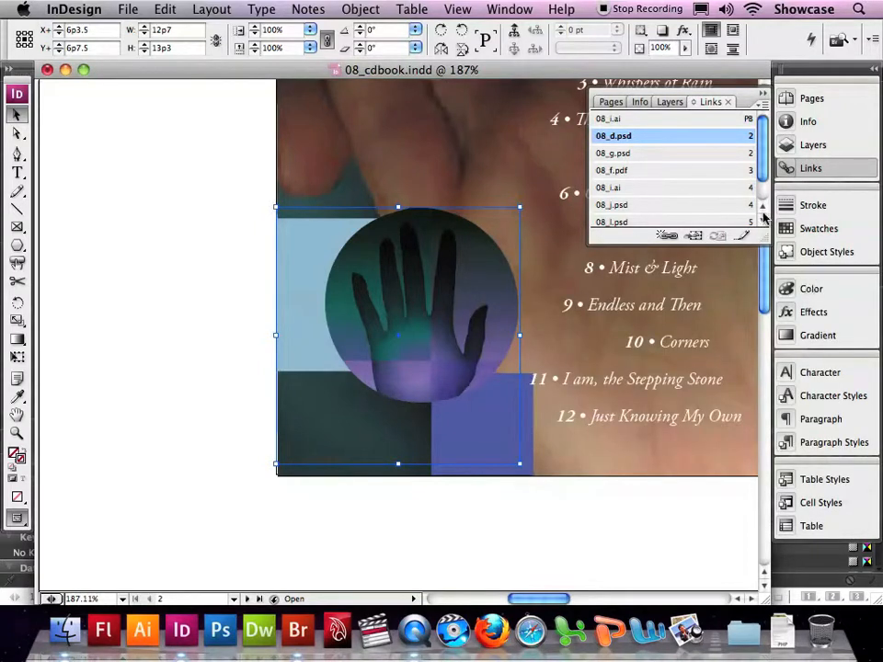
Step: Go to the linked image 08_j.psd on page 4 and open its object layer options with preview enabled
drag(764, 243, 764, 279)
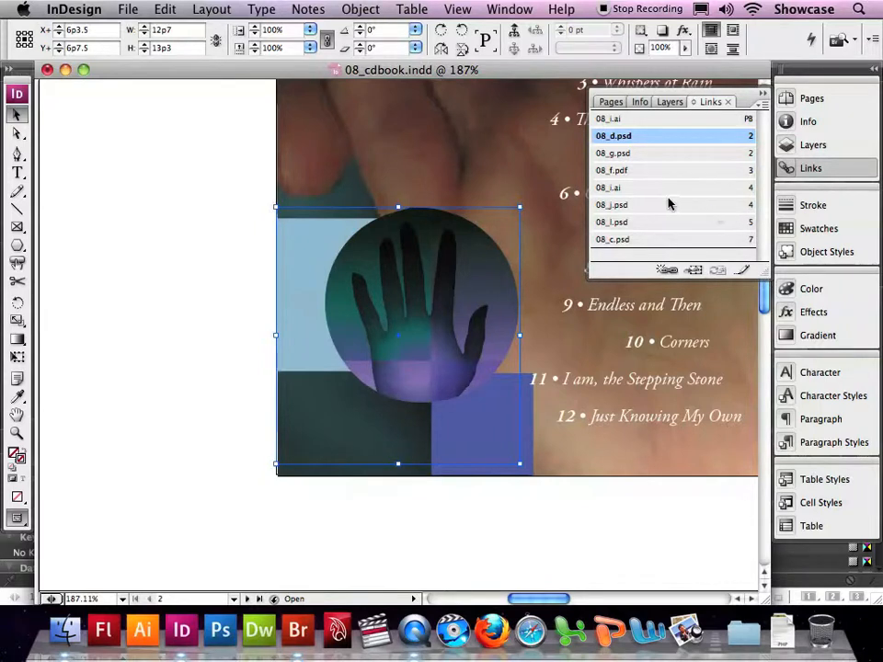
click(626, 206)
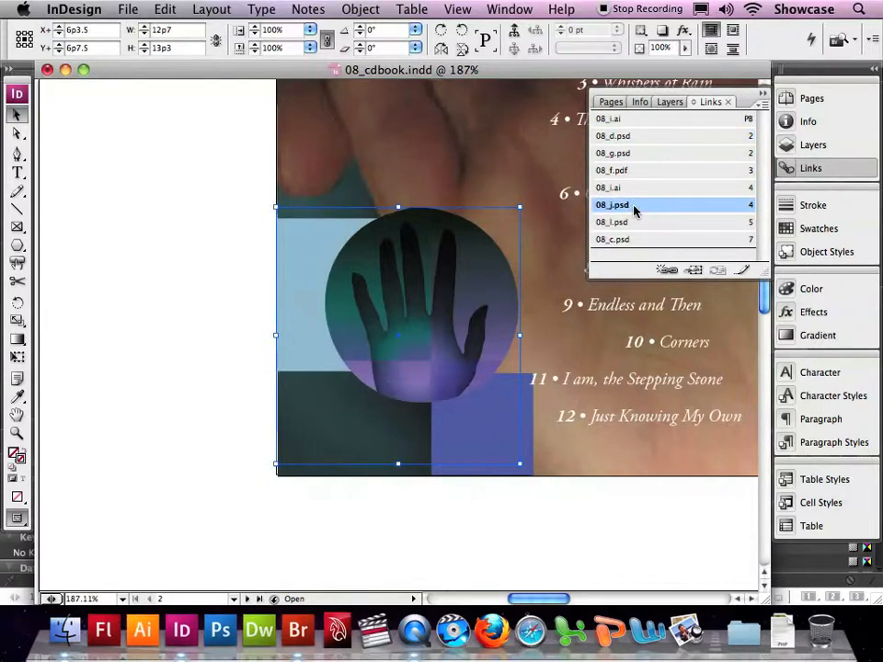
click(694, 271)
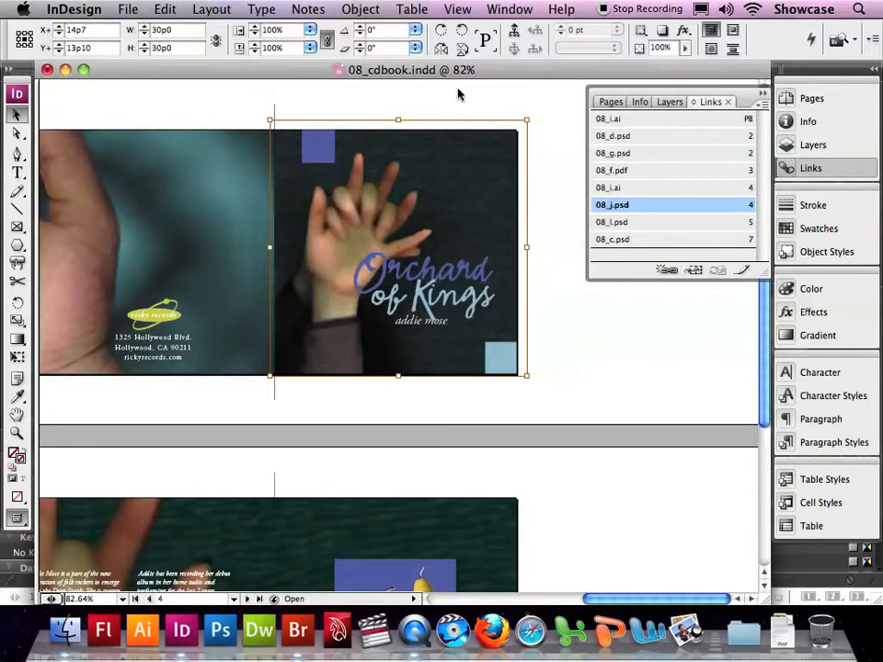
click(361, 9)
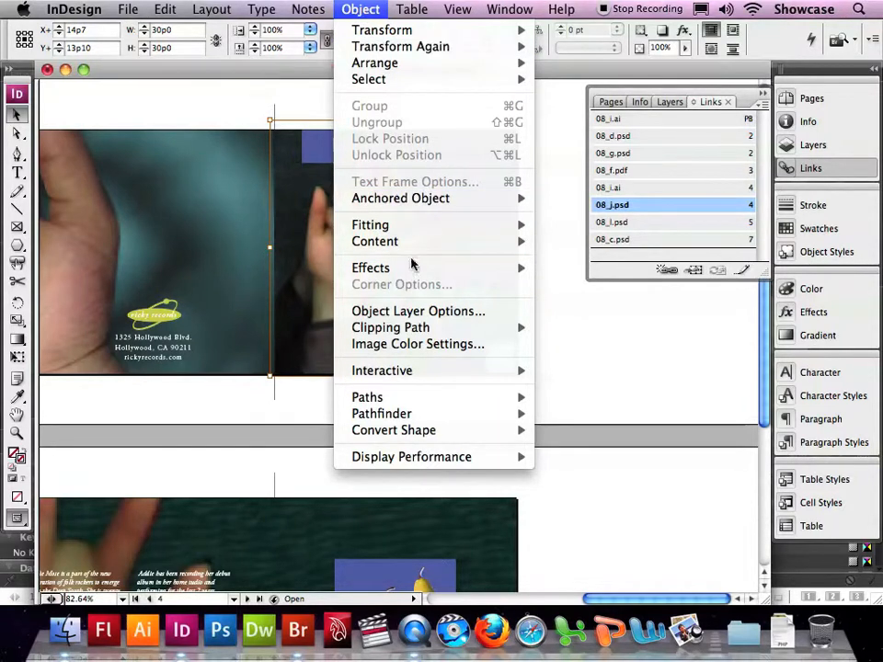
click(414, 312)
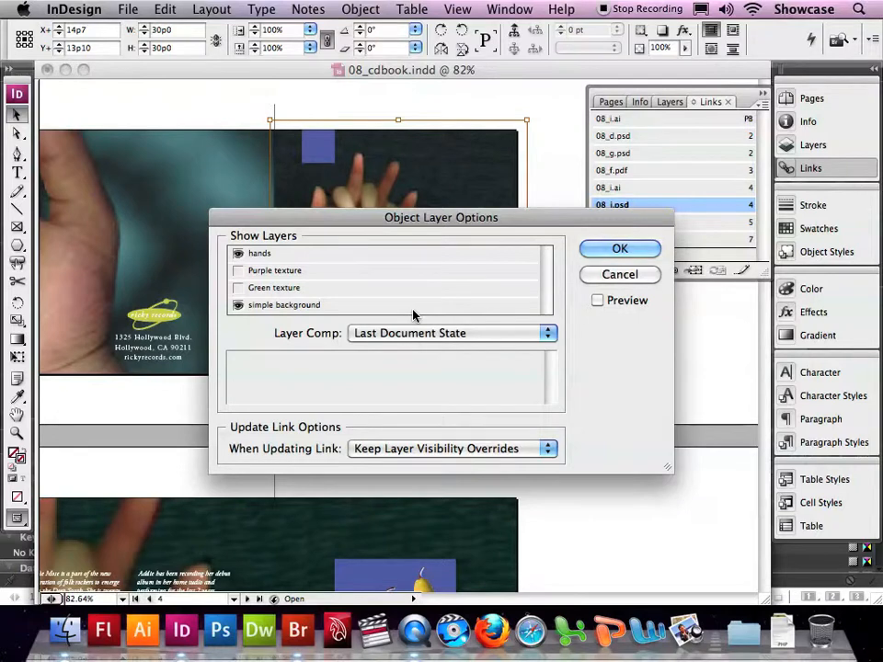
drag(360, 225, 543, 363)
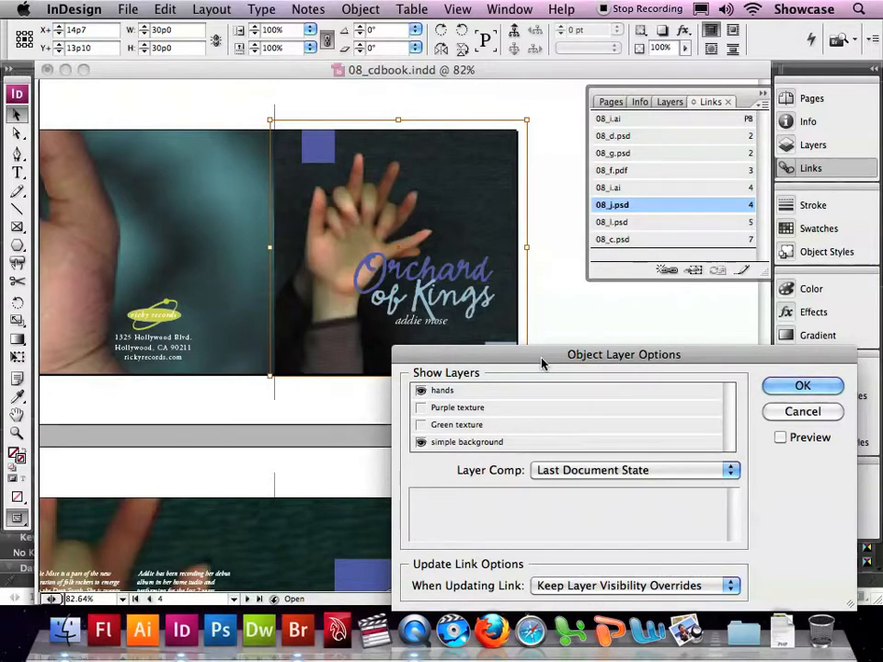
click(780, 437)
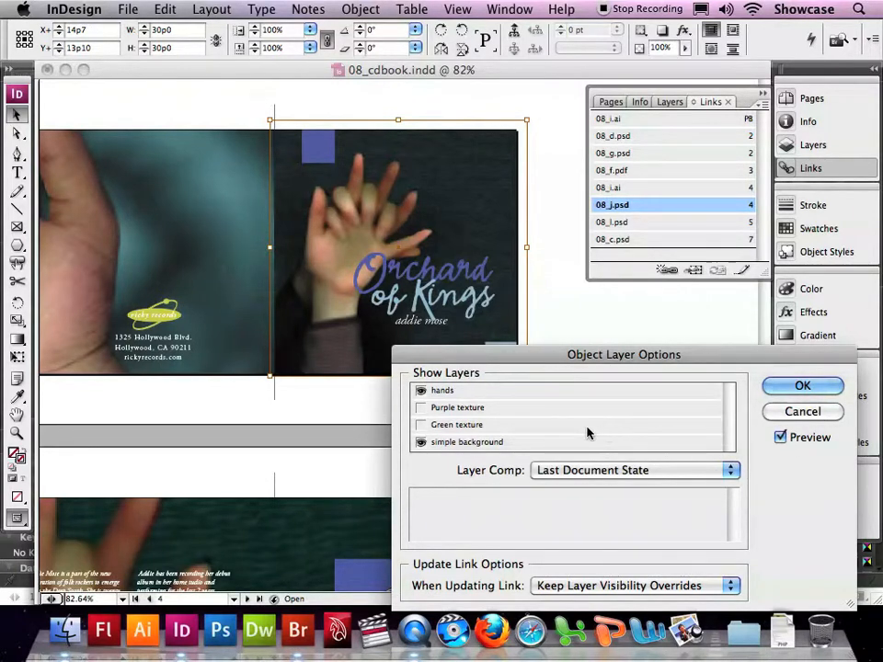
Step: Preview the cover image without its hands layer, and with the Green Glow and Purple Opacity layer comps
click(422, 391)
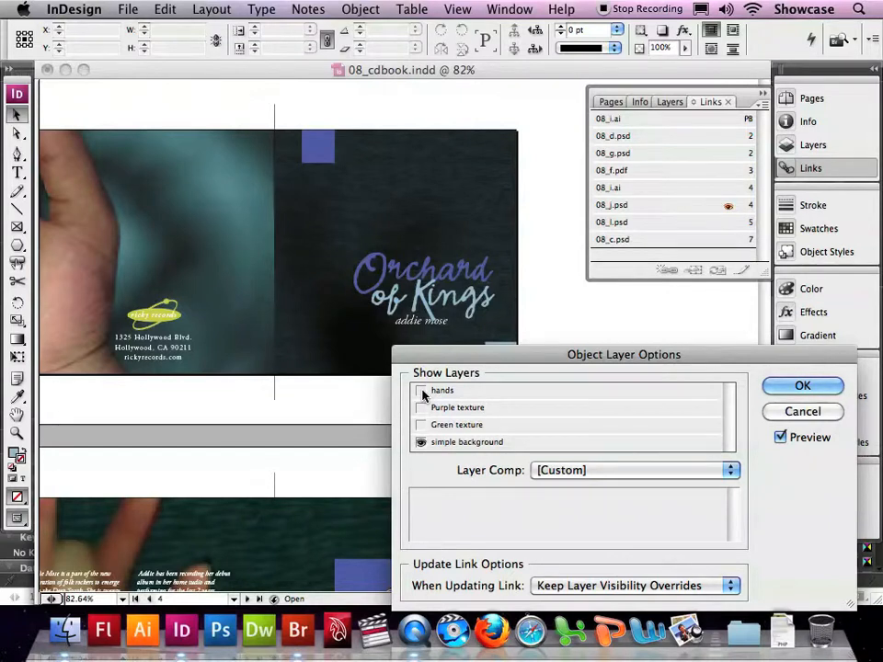
click(422, 390)
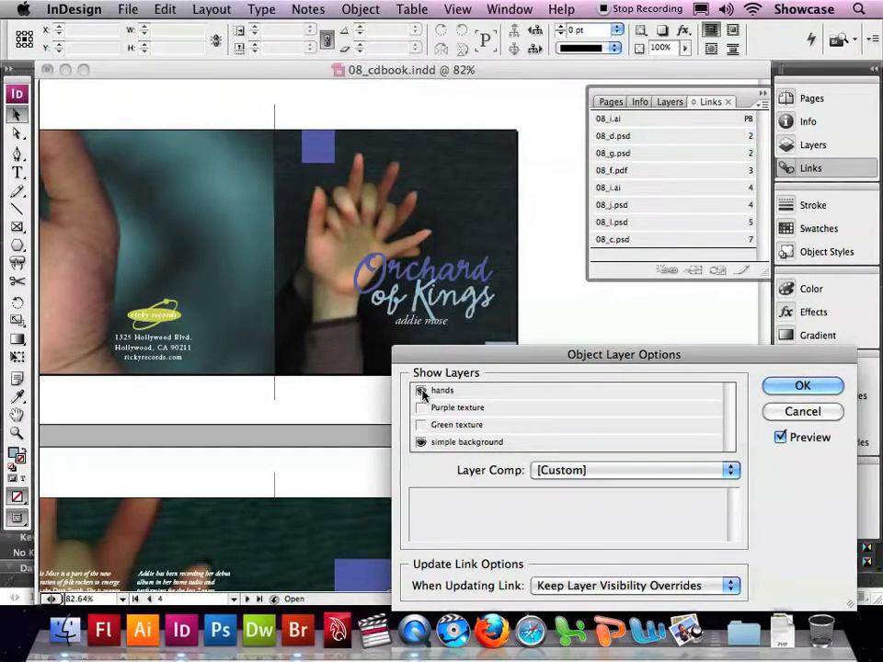
click(559, 470)
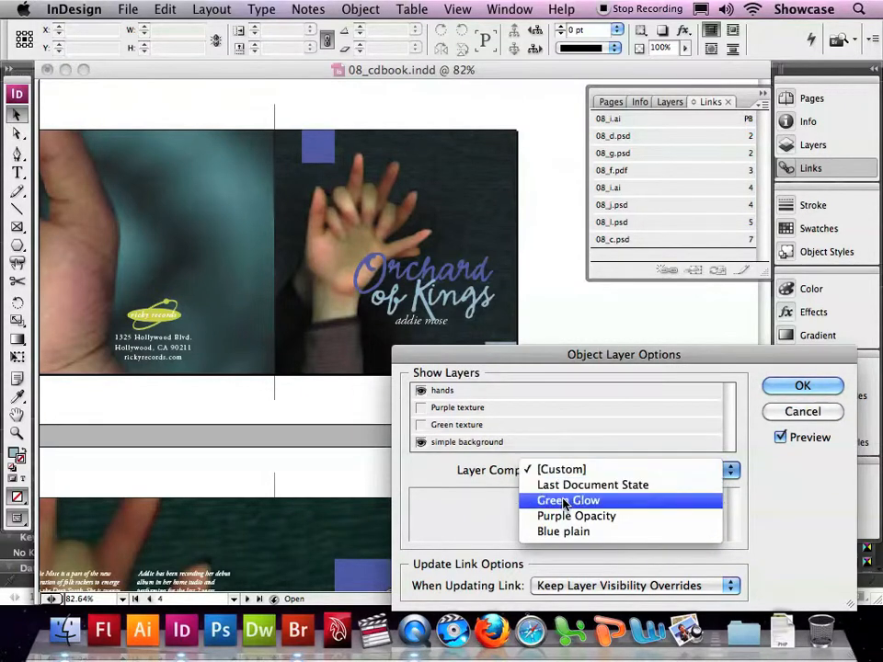
click(565, 502)
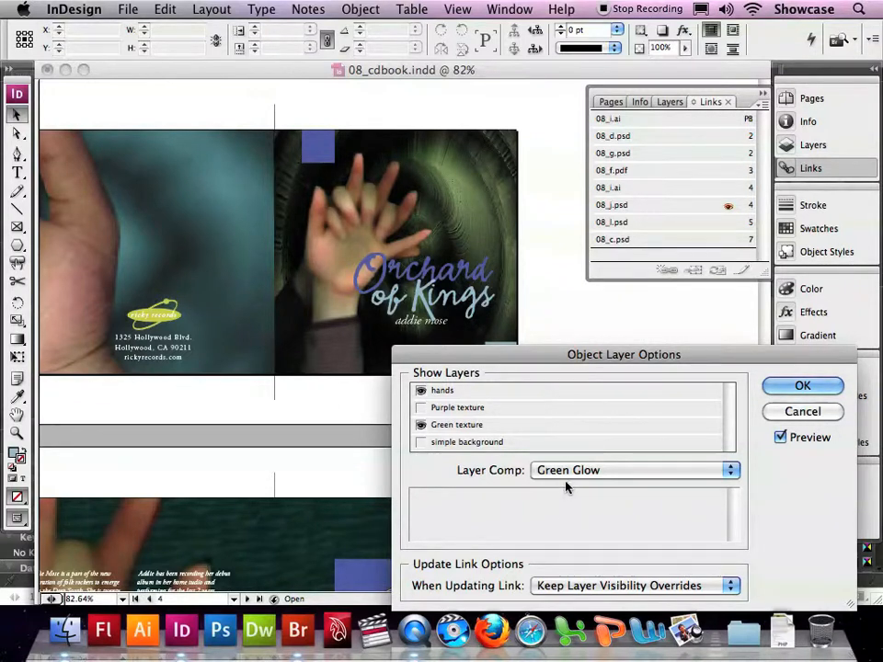
click(569, 472)
click(571, 486)
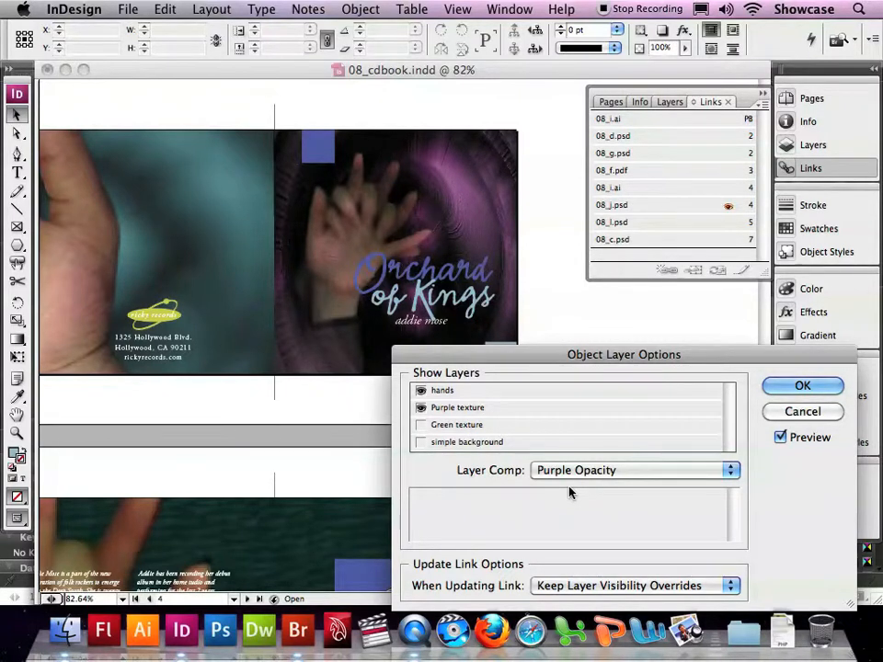
Step: Apply the Blue plain layer comp to the cover image
click(570, 475)
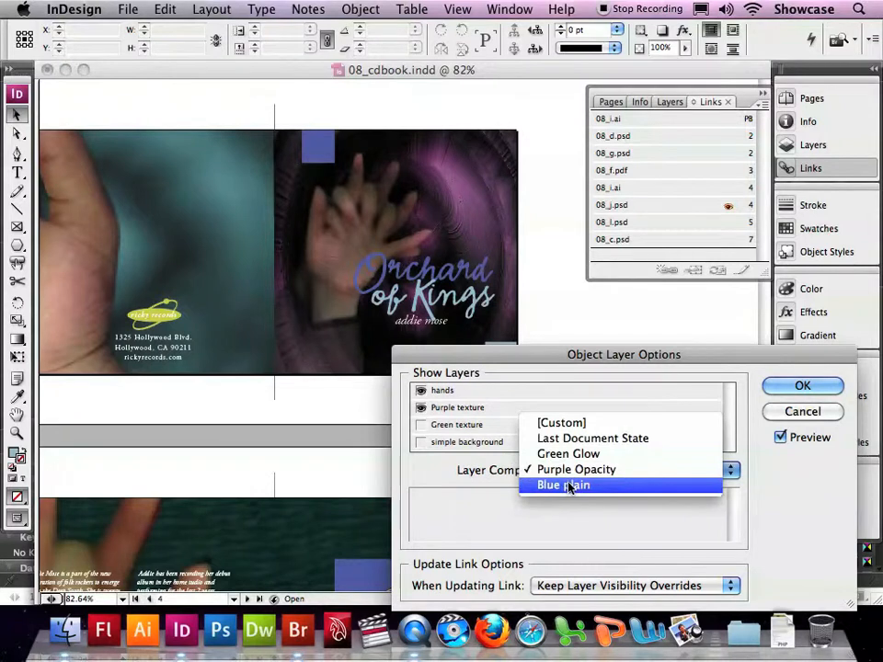
click(569, 485)
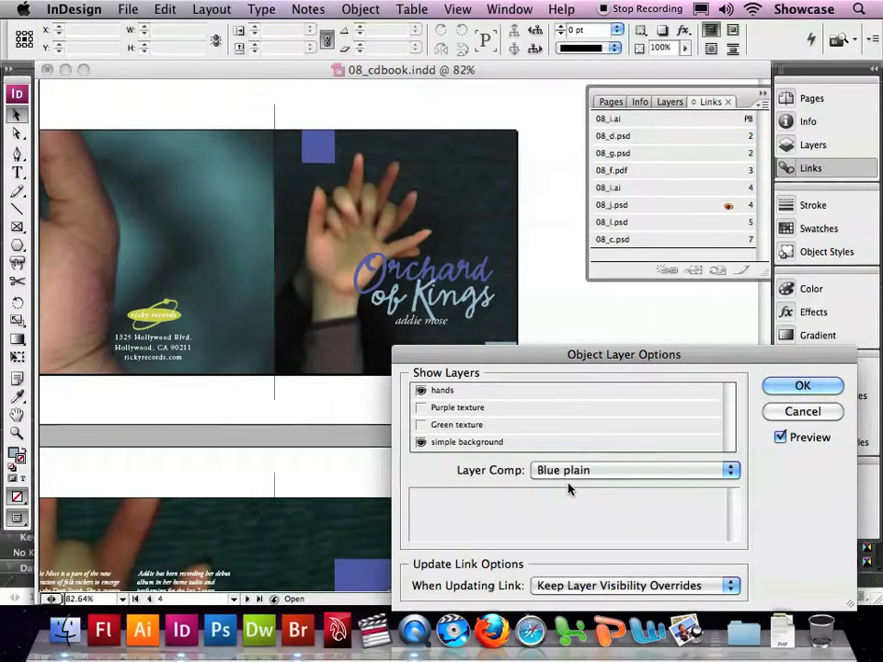
click(798, 387)
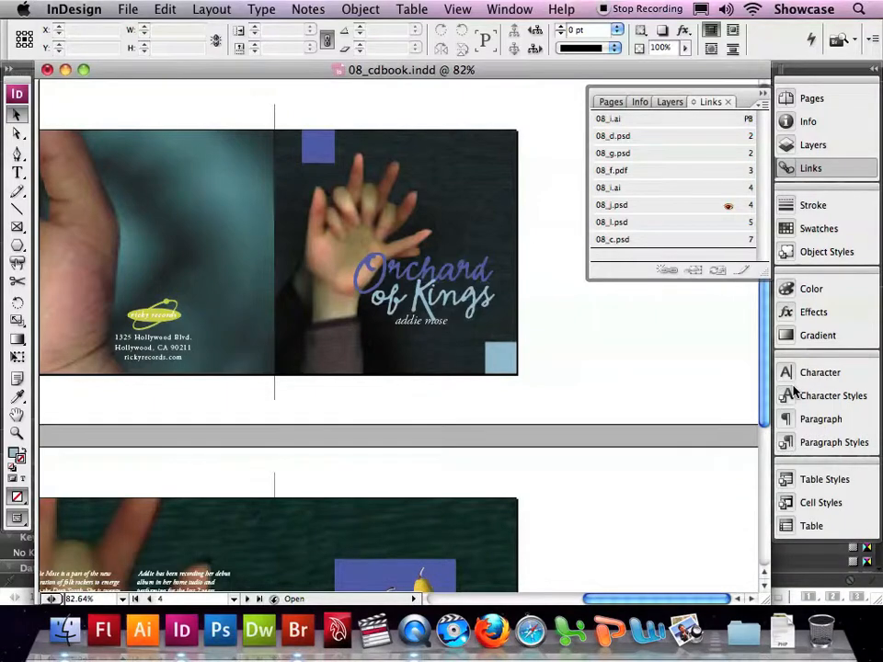